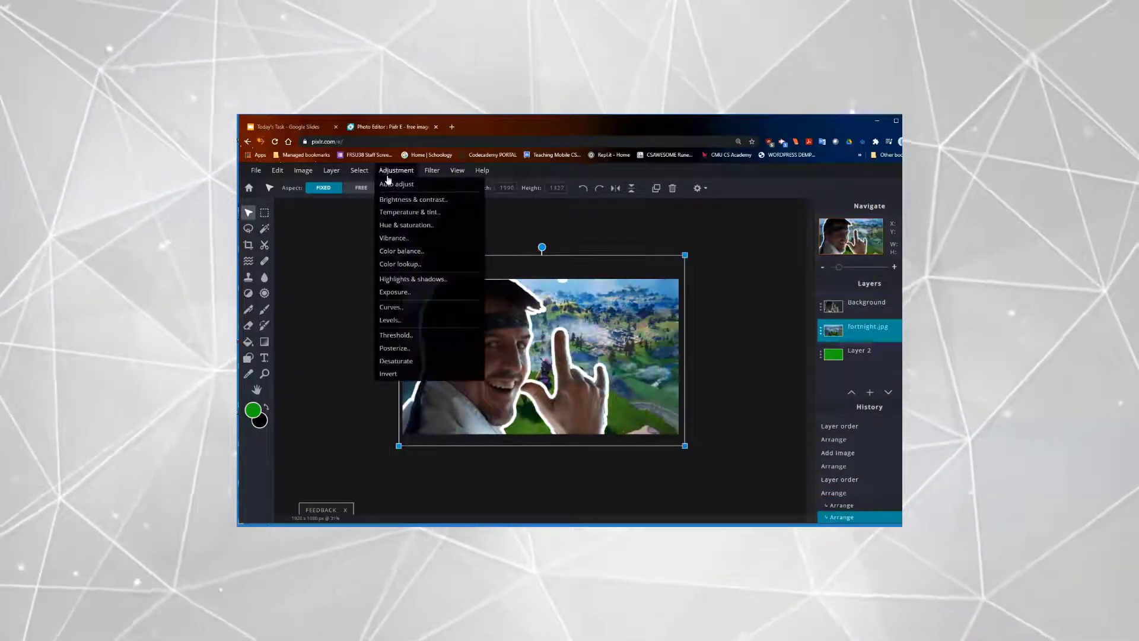
left_click(442, 195)
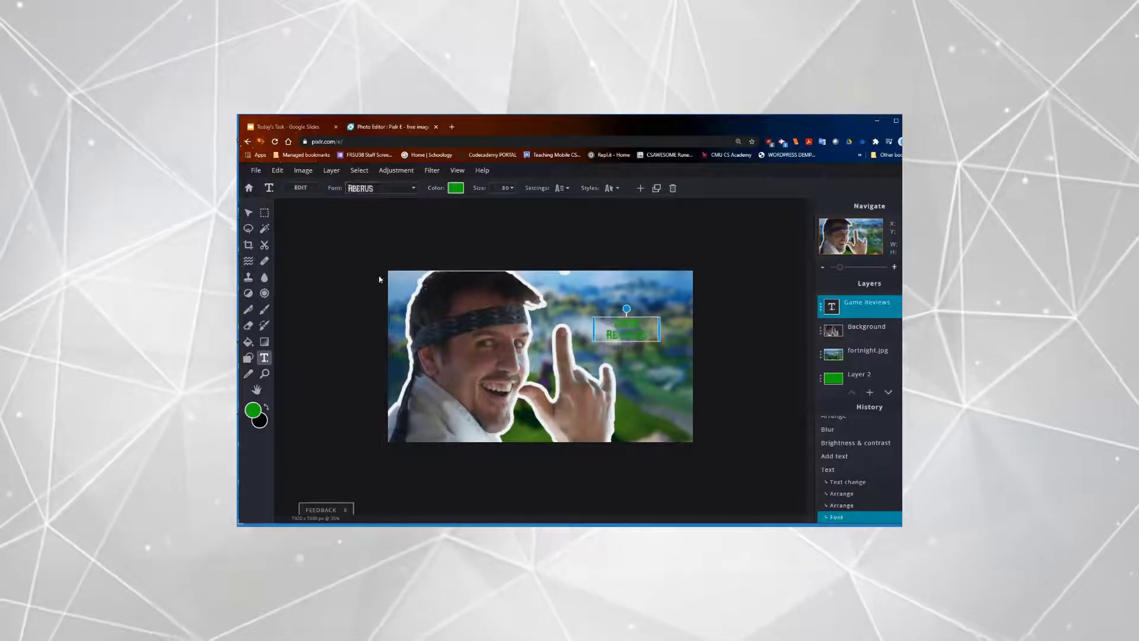
left_click(253, 408)
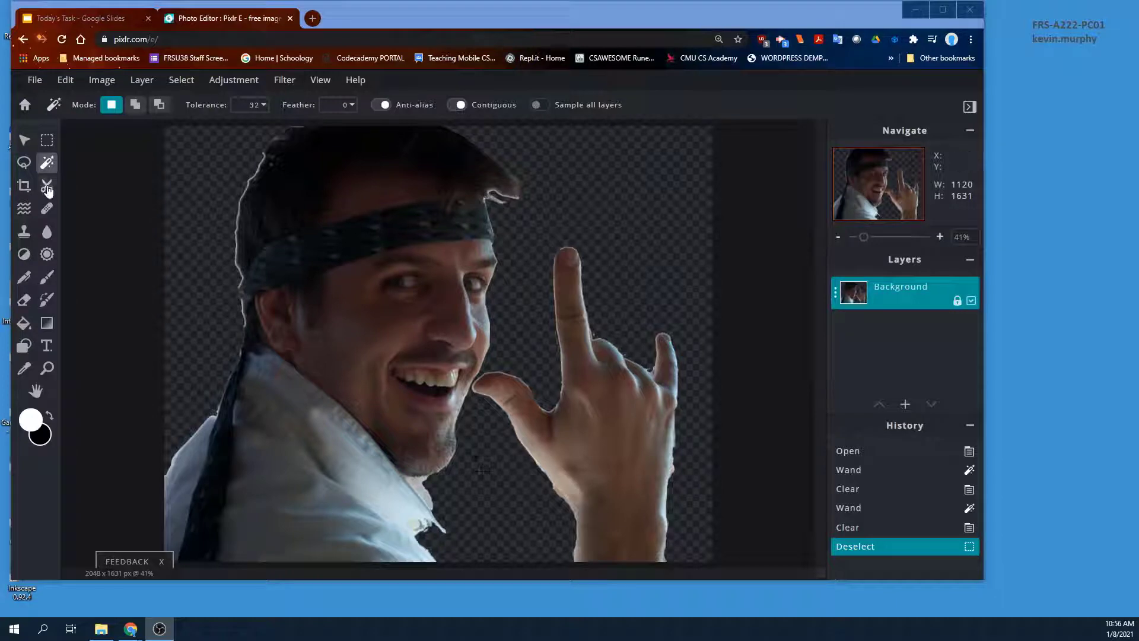
left_click(43, 161)
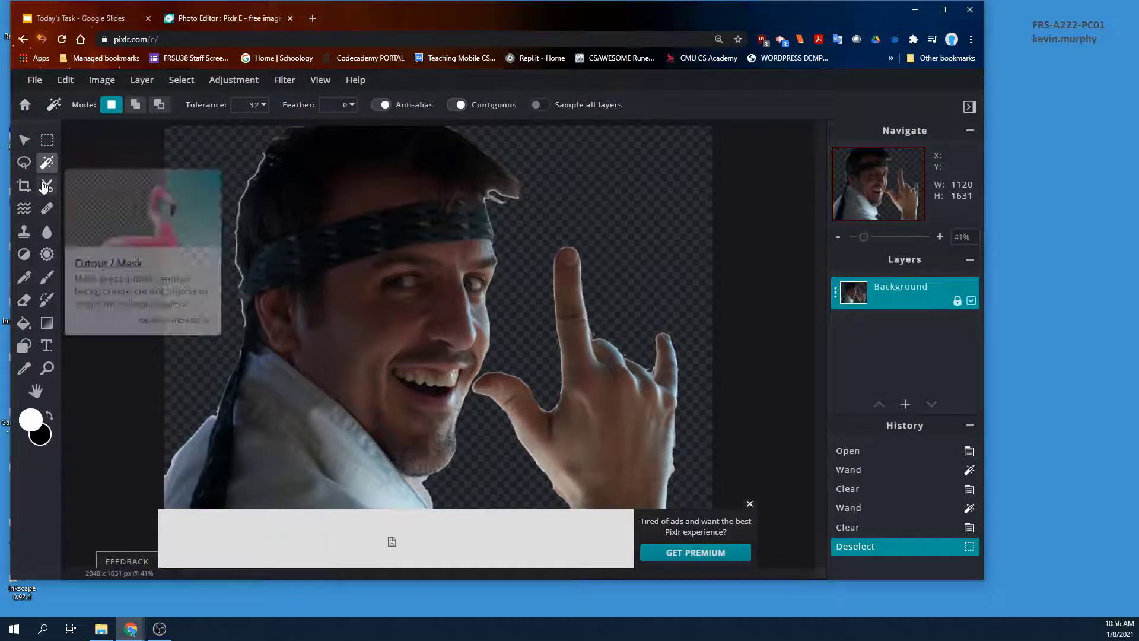
left_click(45, 187)
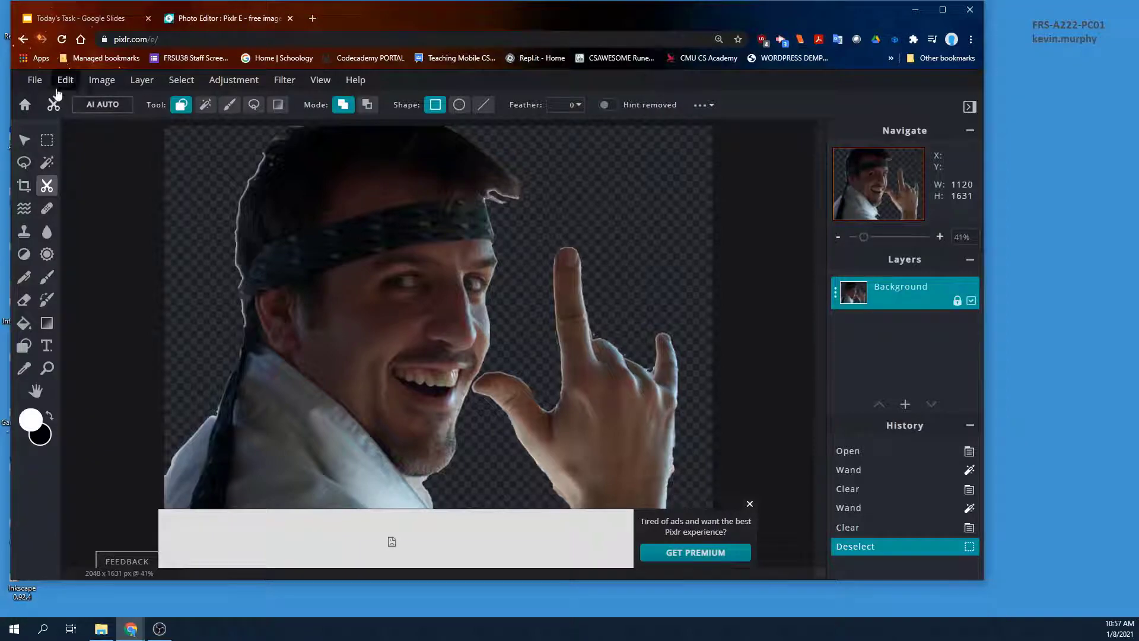
Step: Resize the canvas to 1920 wide by 1080 high, keeping the centre anchor point
left_click(102, 80)
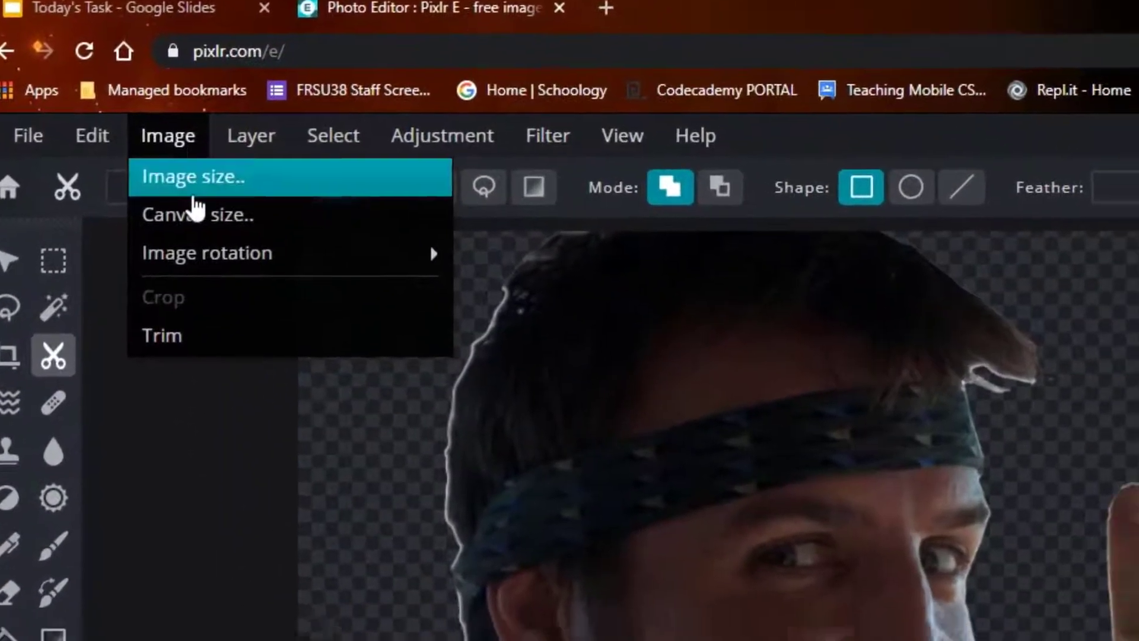
left_click(196, 207)
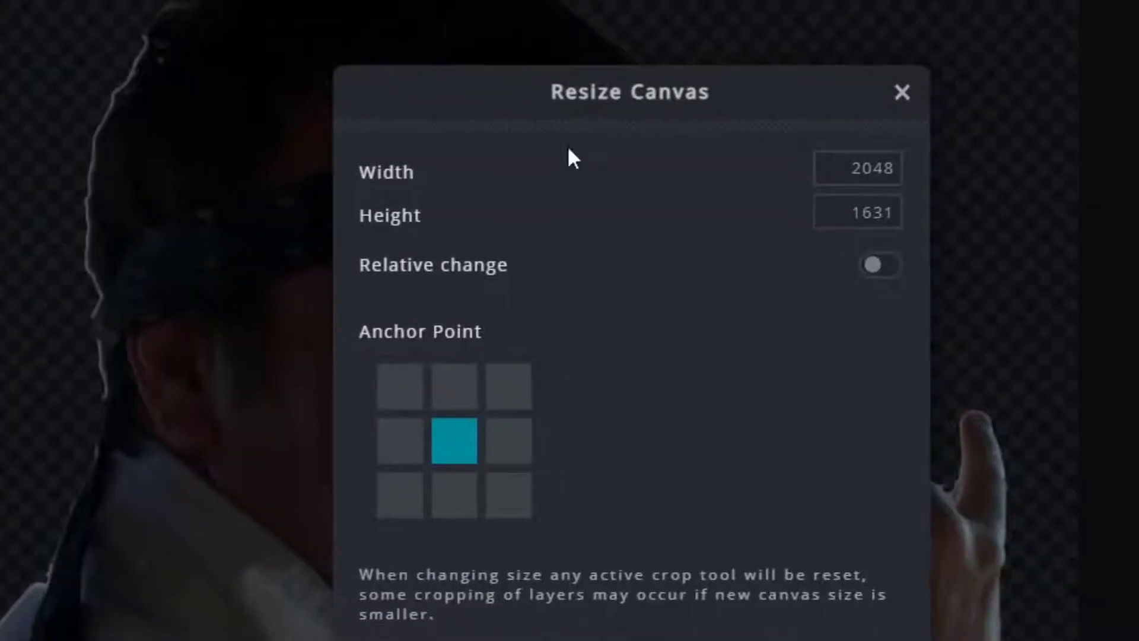
left_click_drag(849, 183, 897, 185)
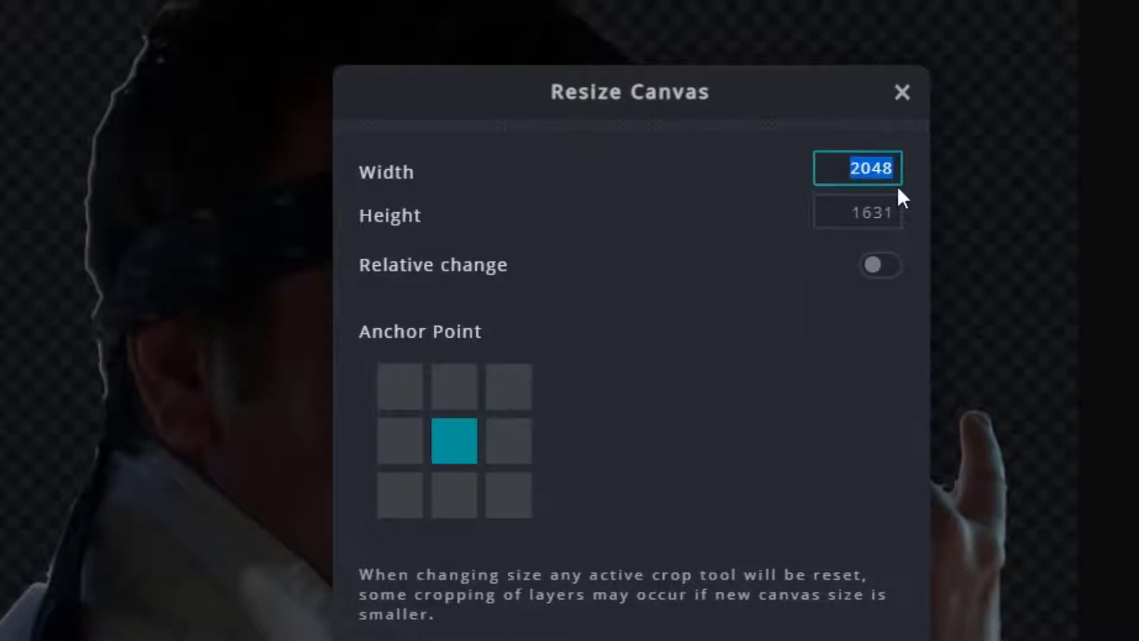
type("1920")
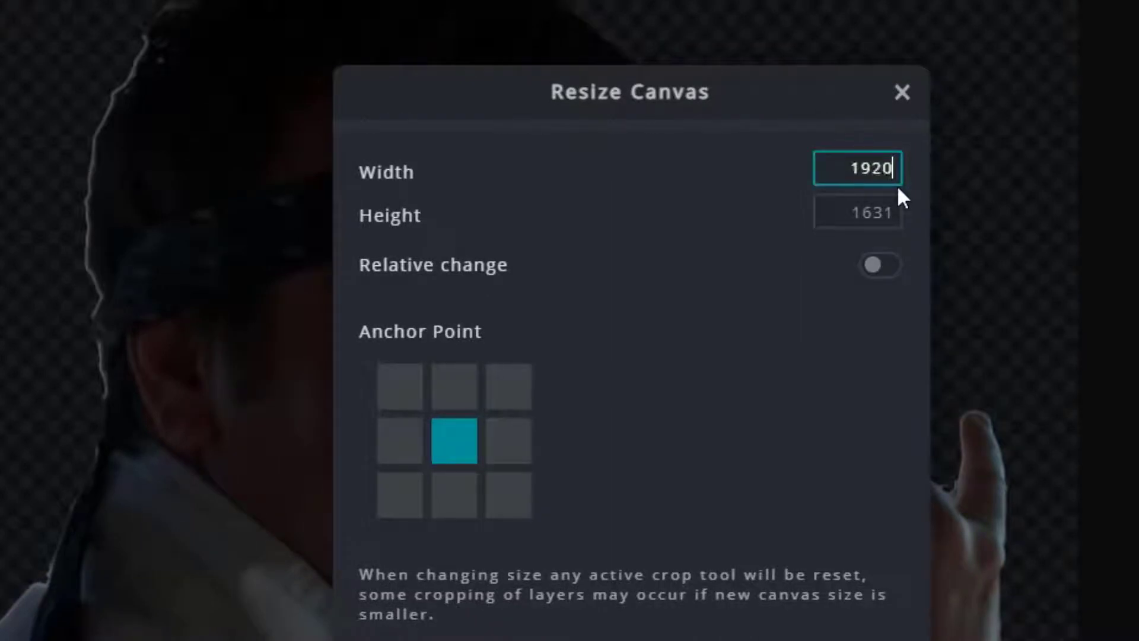
left_click(878, 212)
left_click_drag(849, 212, 913, 215)
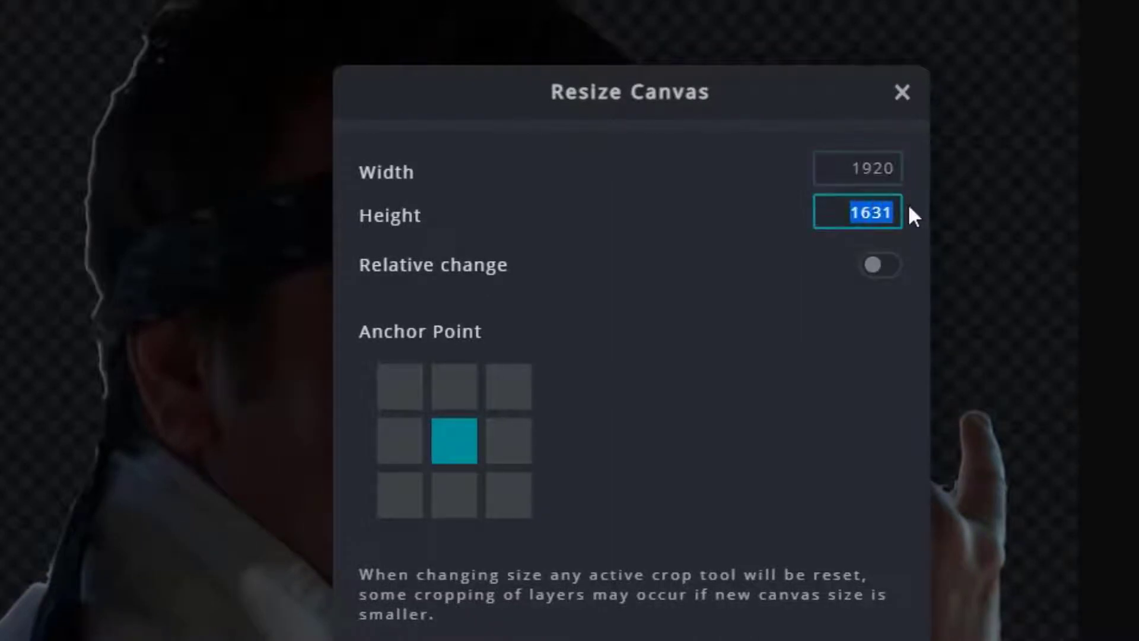
type("1080")
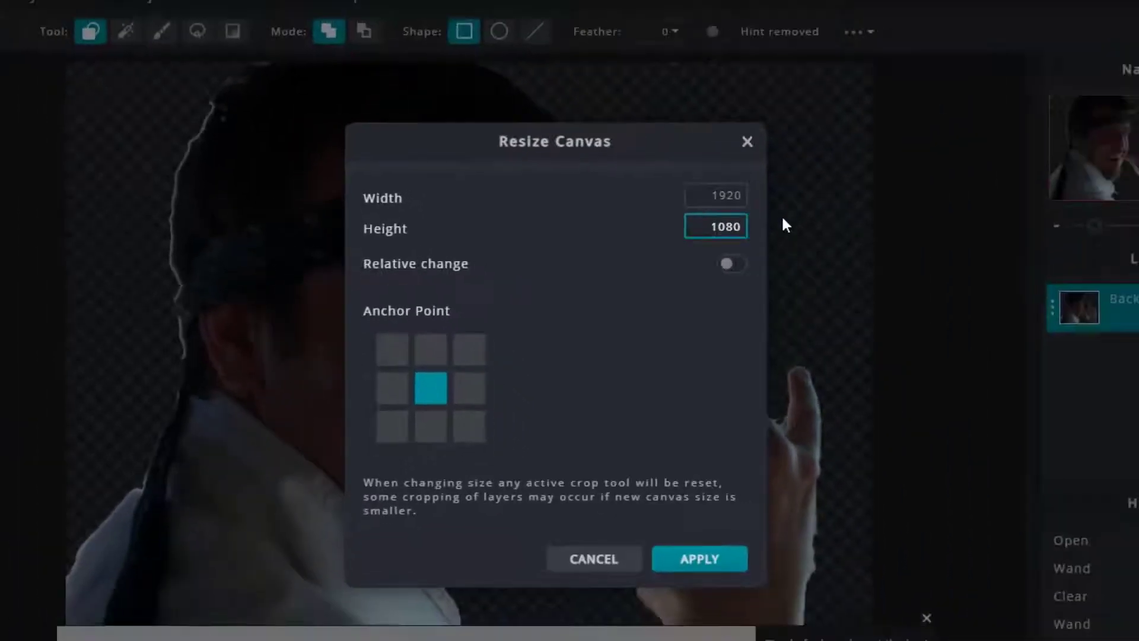
left_click(700, 558)
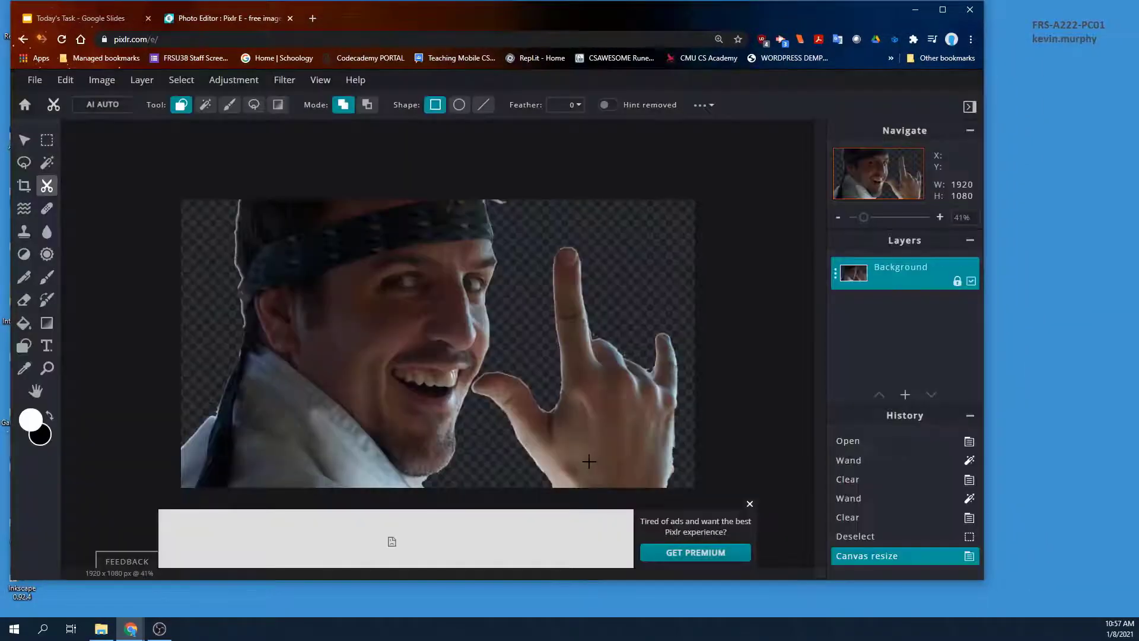
Step: Unlock the Background layer and scale the man's cutout to about 1487 × 1263, placed at about left 54, top 0
left_click(24, 140)
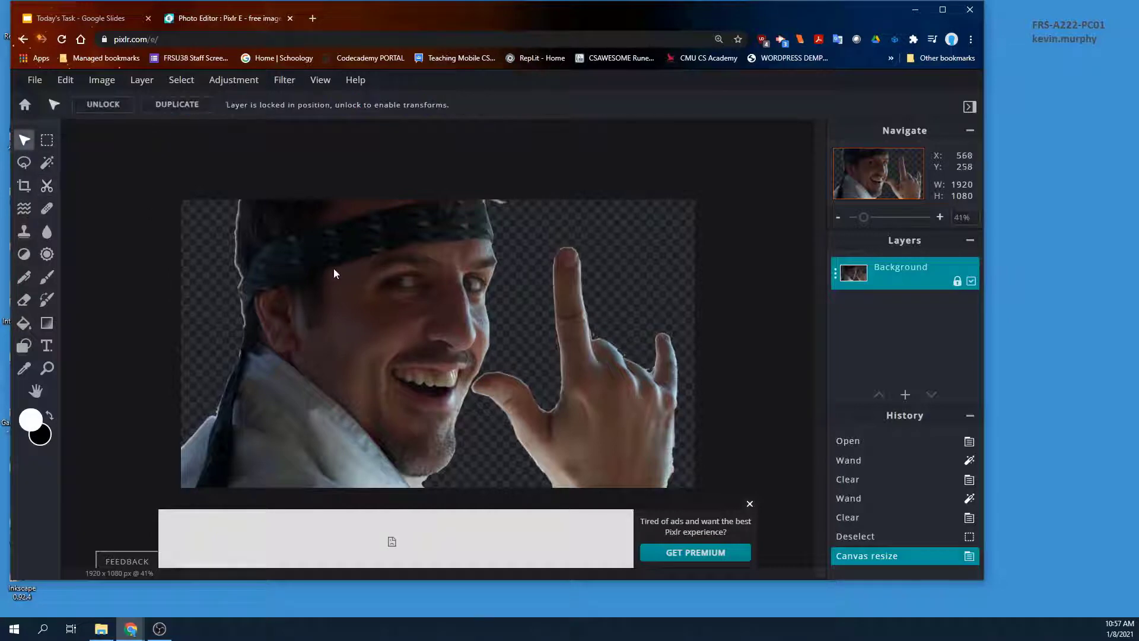
left_click(957, 282)
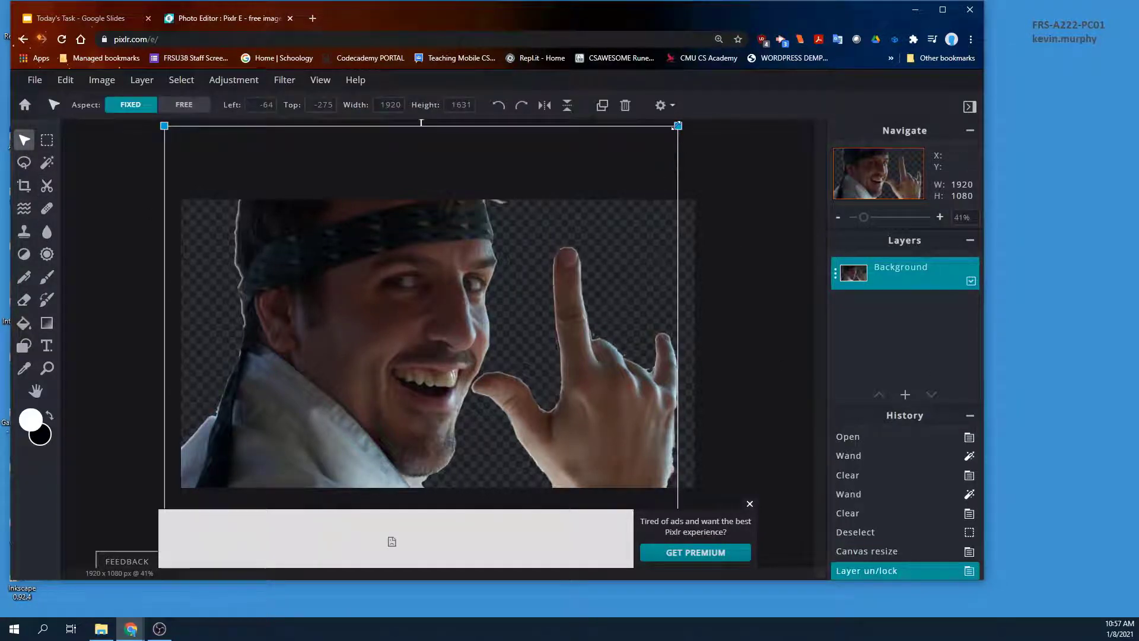
left_click_drag(677, 126, 559, 192)
left_click_drag(364, 300, 409, 278)
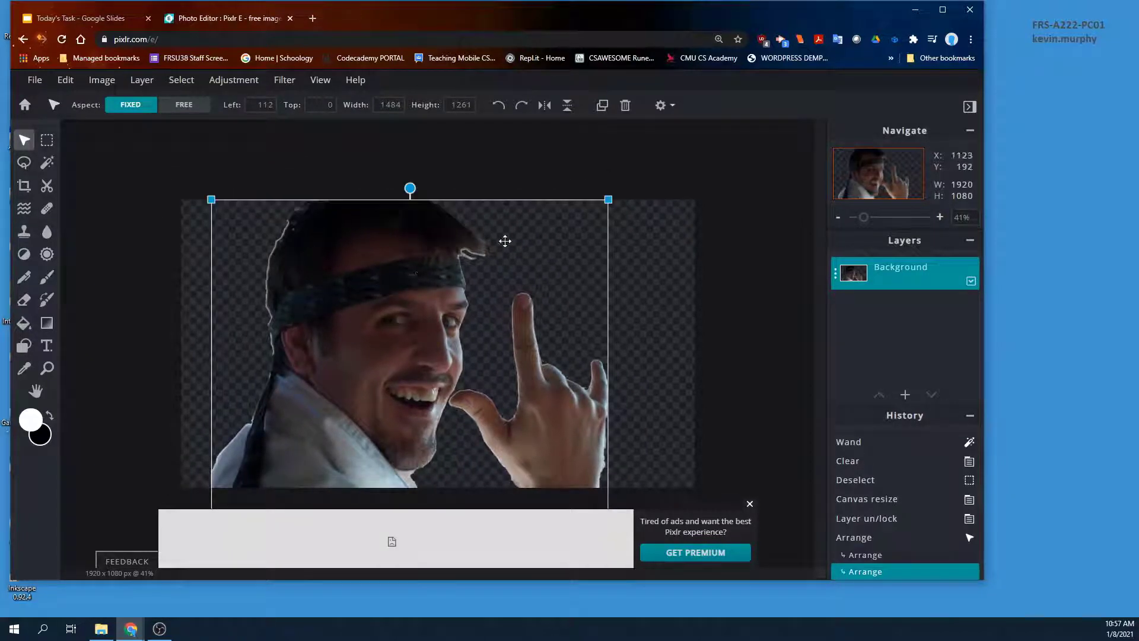
mouse_move(610, 200)
left_mouse_down()
mouse_move(572, 223)
mouse_move(609, 198)
left_mouse_up()
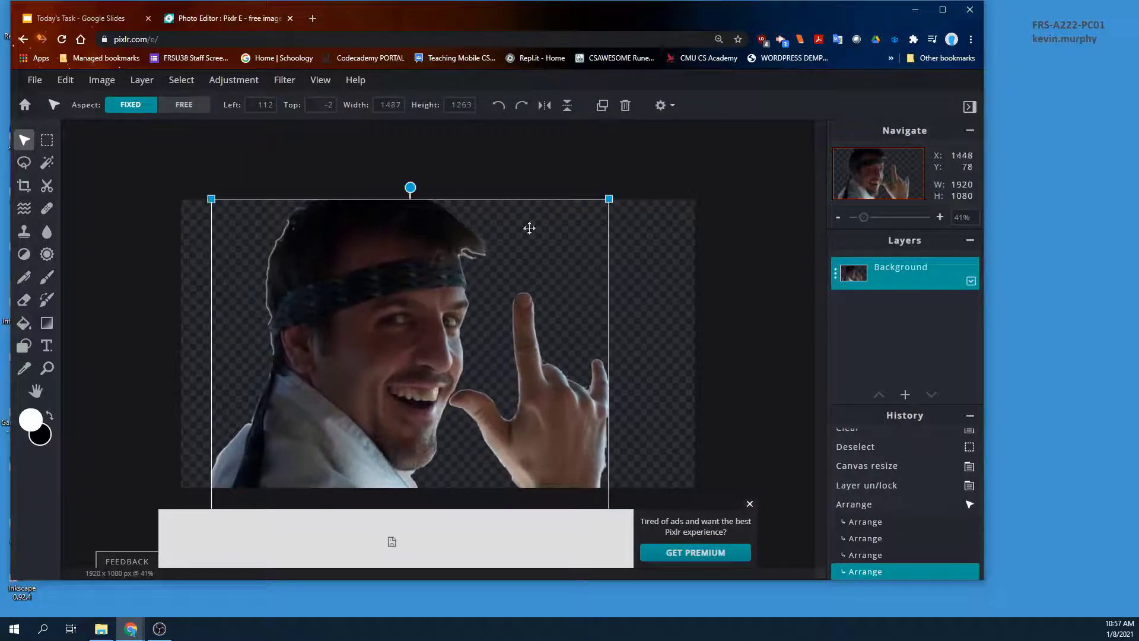
left_click_drag(432, 231, 420, 231)
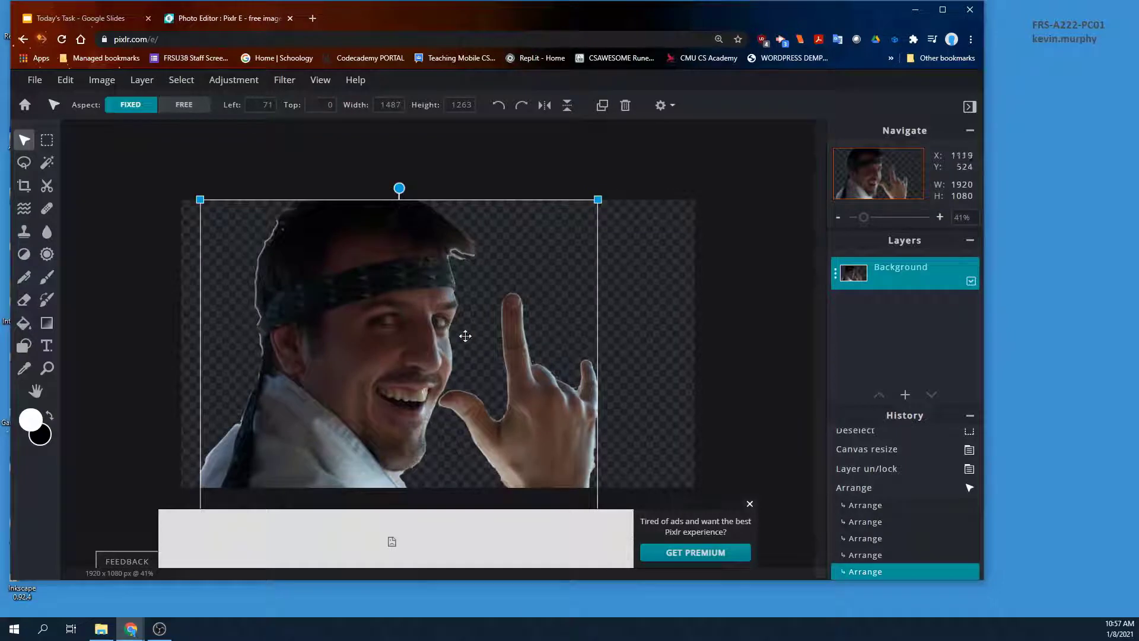
left_click_drag(372, 296, 363, 300)
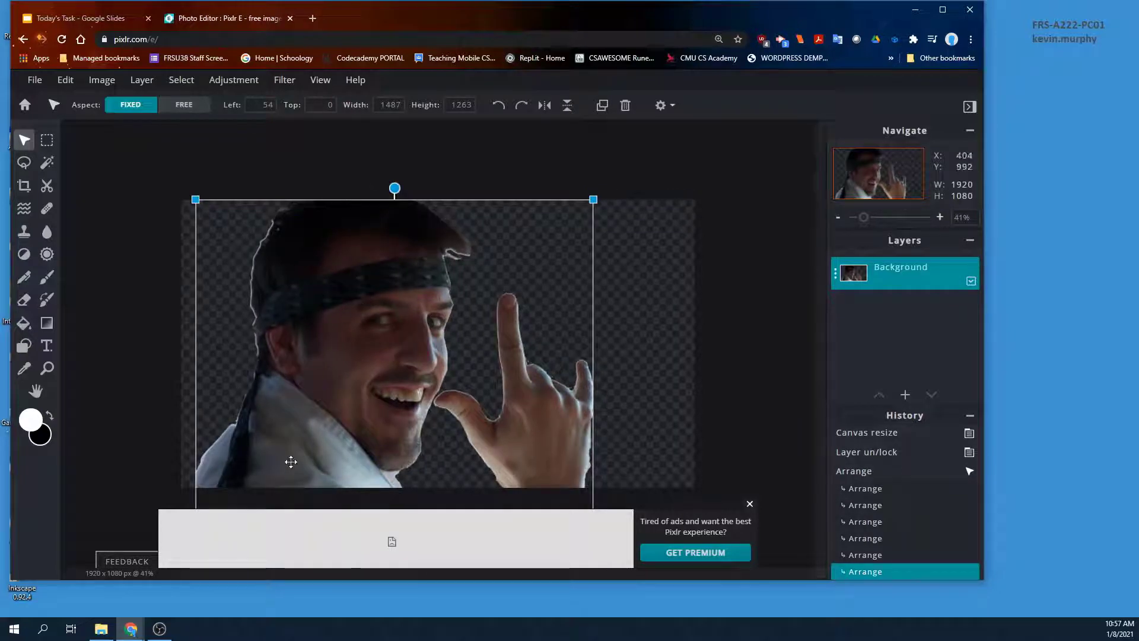
left_click(215, 278)
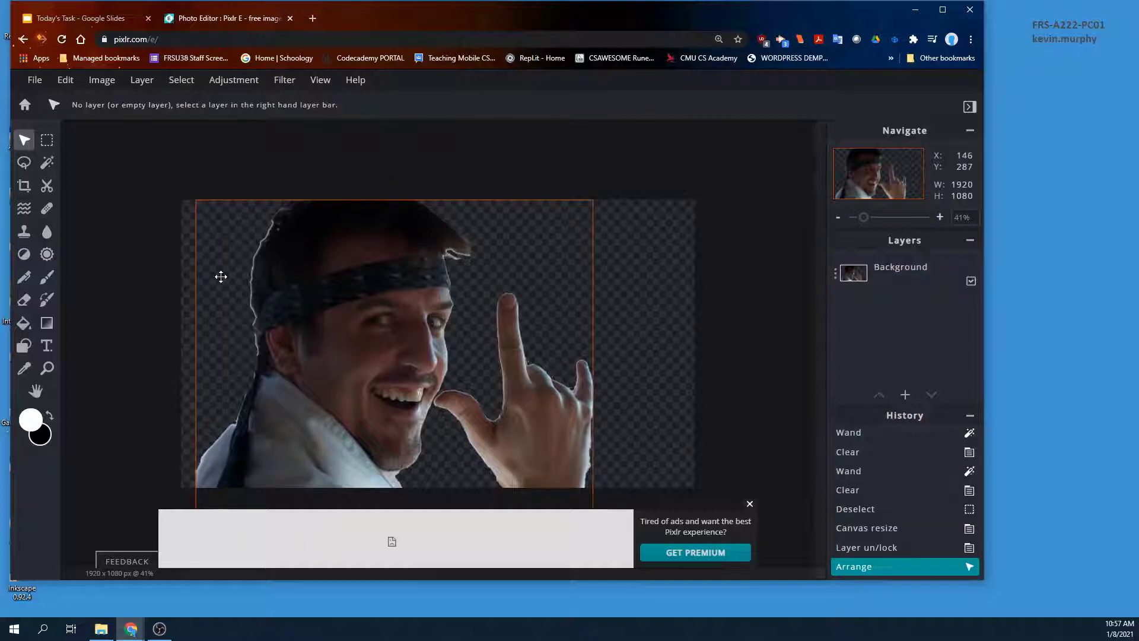
Step: Add a white stroke of size 23 at 100% opacity around the man on the Background layer, with outline only off
left_click(64, 80)
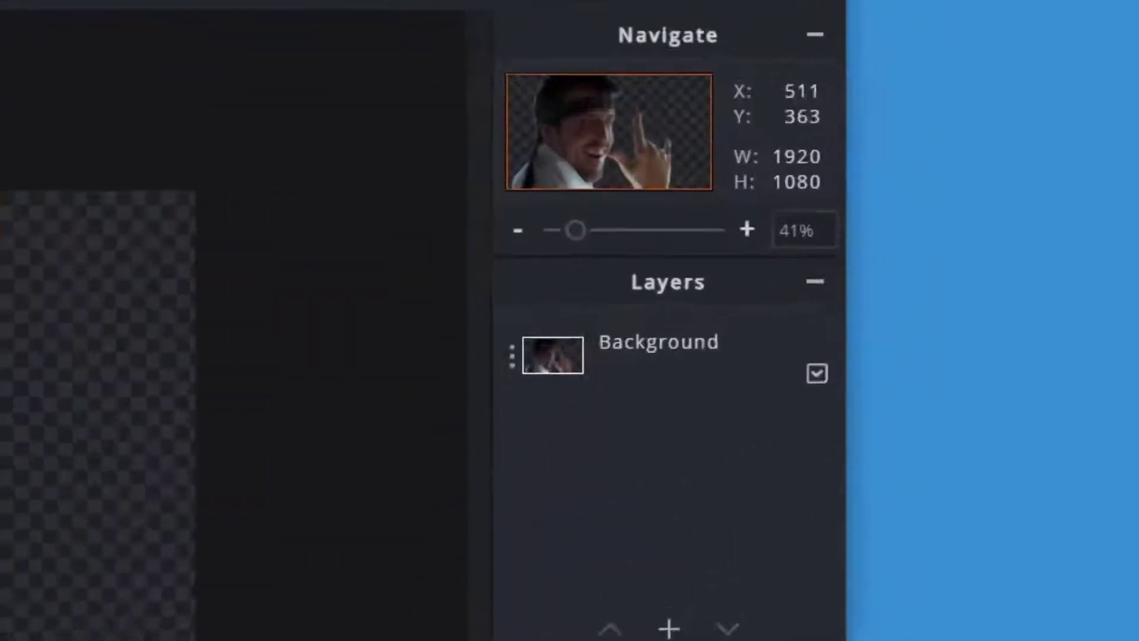
left_click(863, 281)
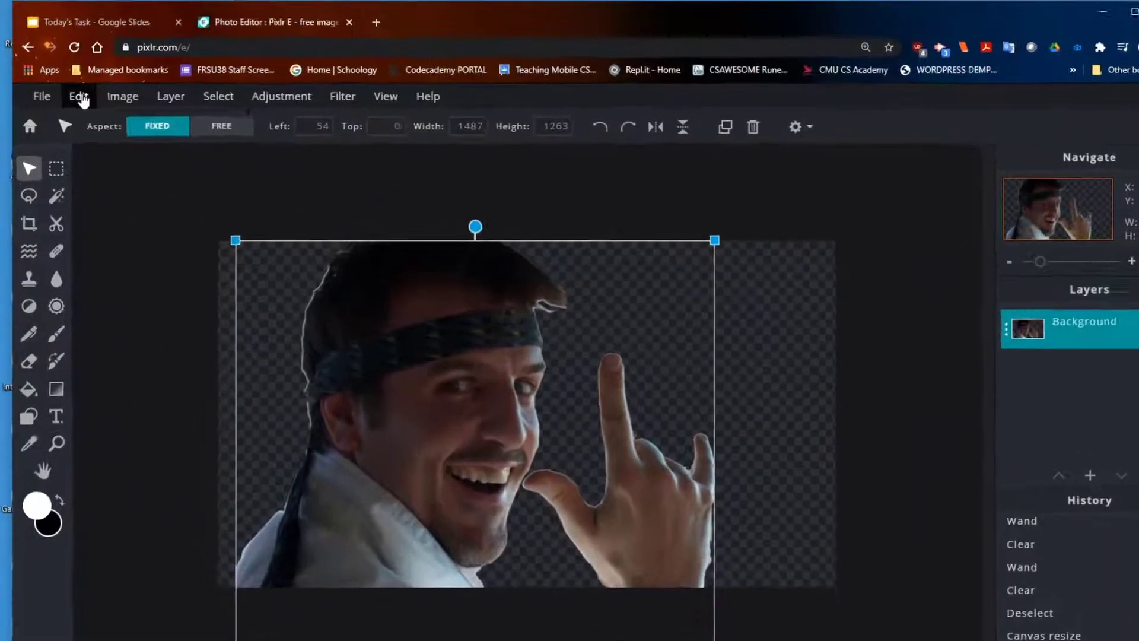
left_click(66, 80)
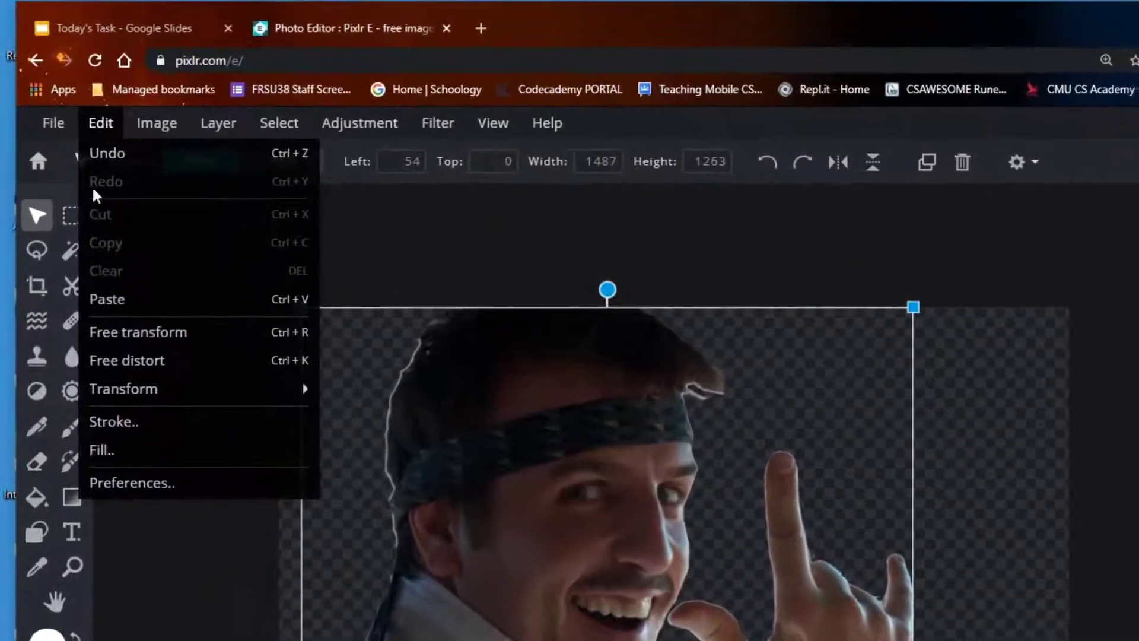
left_click(117, 425)
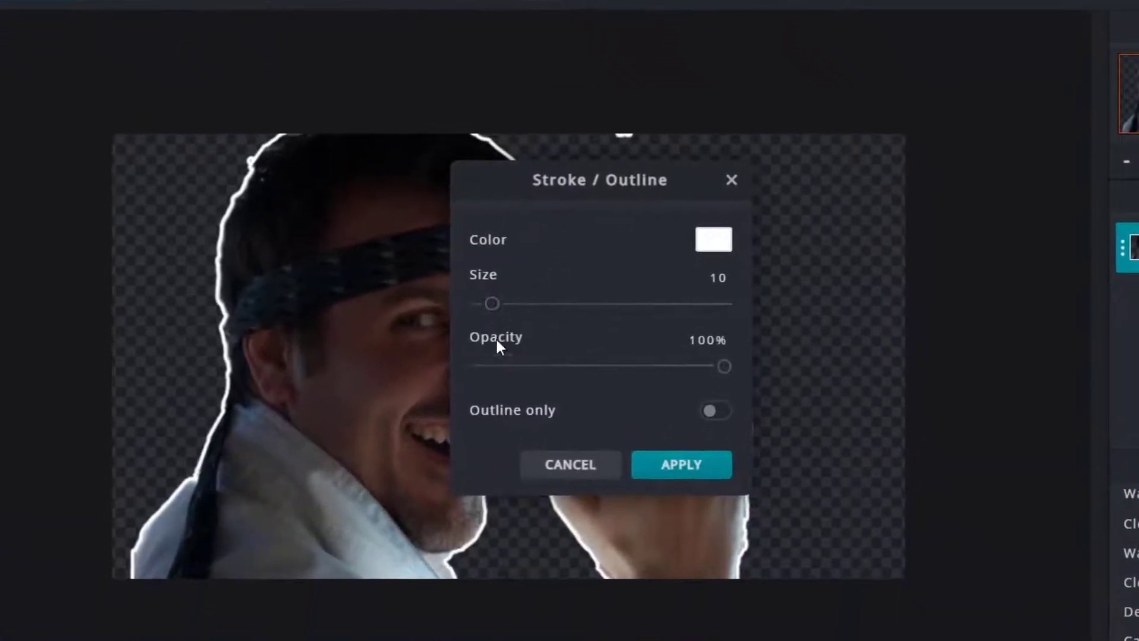
left_click_drag(498, 312, 516, 311)
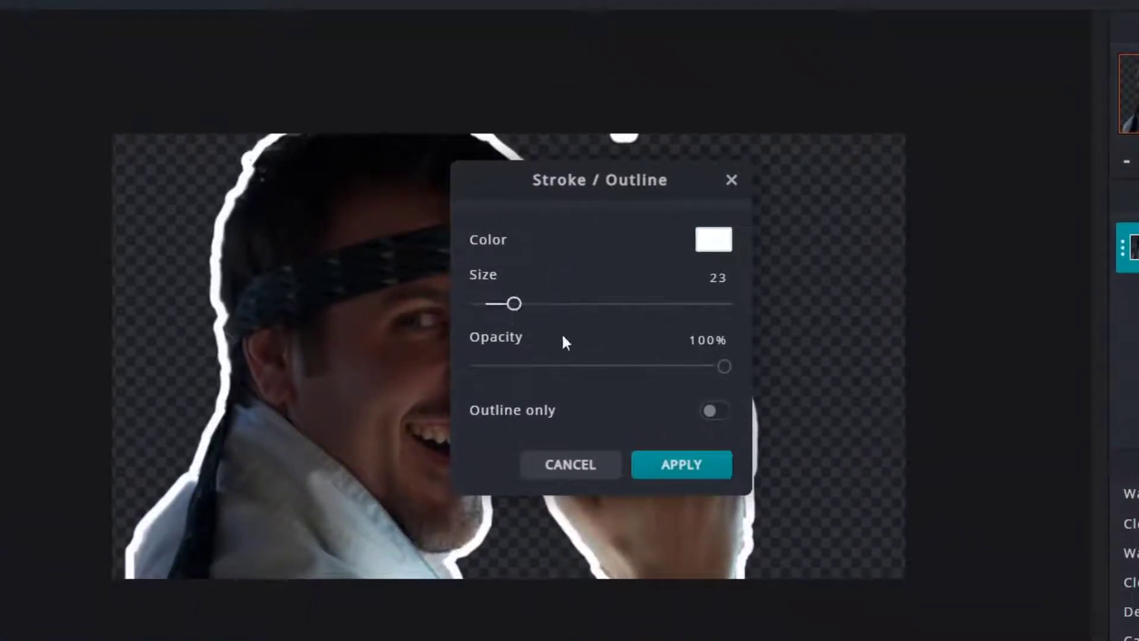
left_click_drag(724, 366, 653, 366)
left_click(725, 372)
left_click(711, 415)
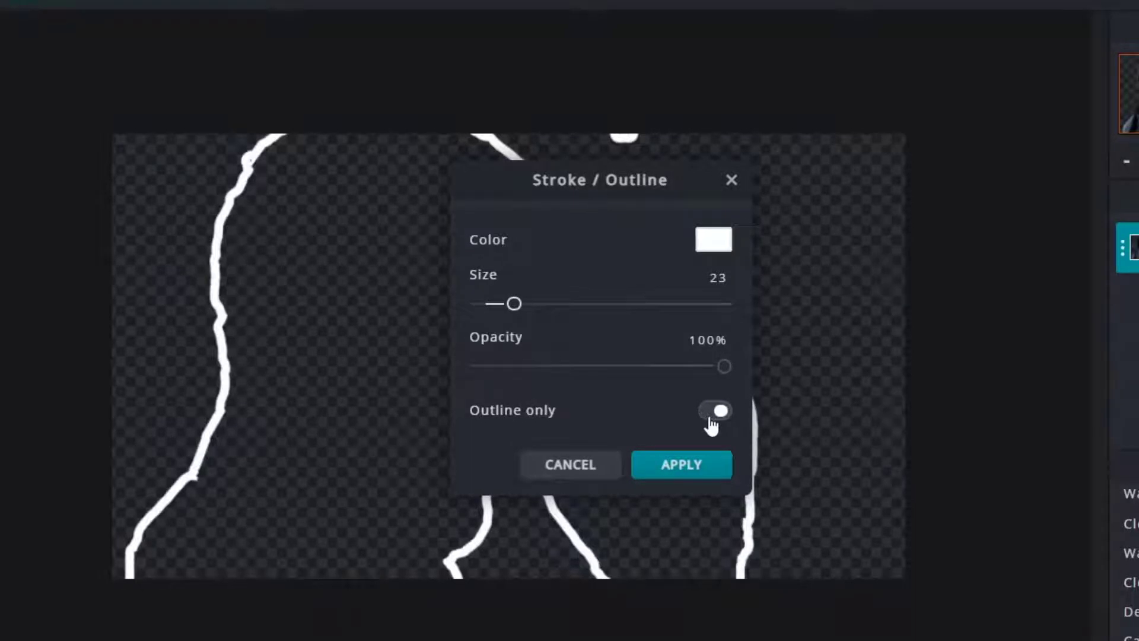
left_click(711, 415)
left_click(683, 465)
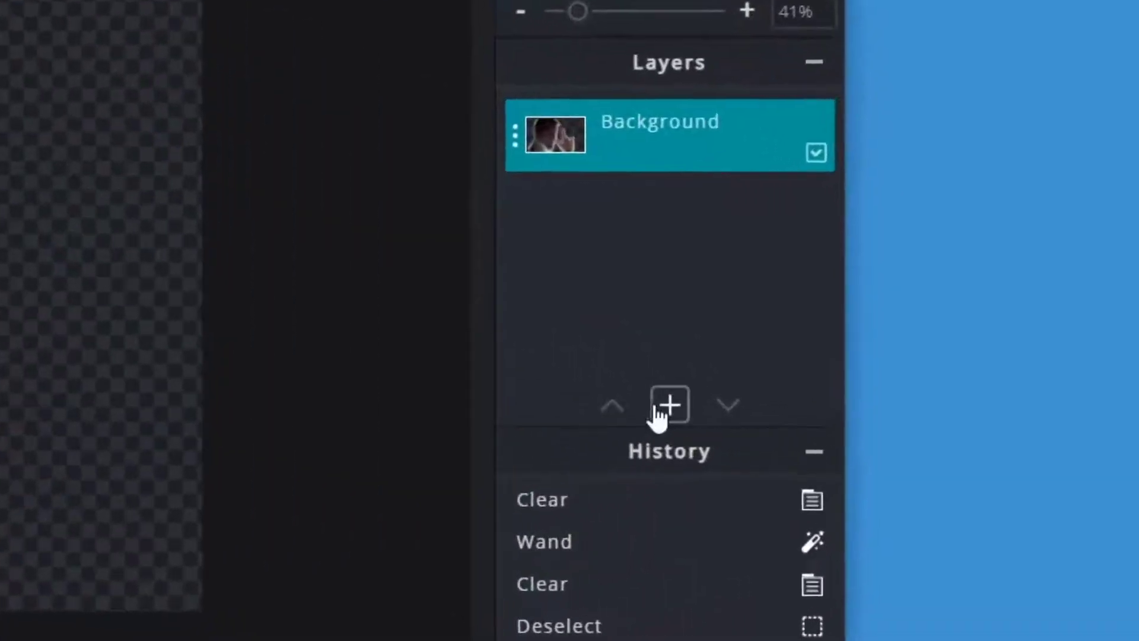
Step: Add an empty layer and pick a medium green as the foreground color for the Fill tool
left_click(657, 407)
left_click(323, 267)
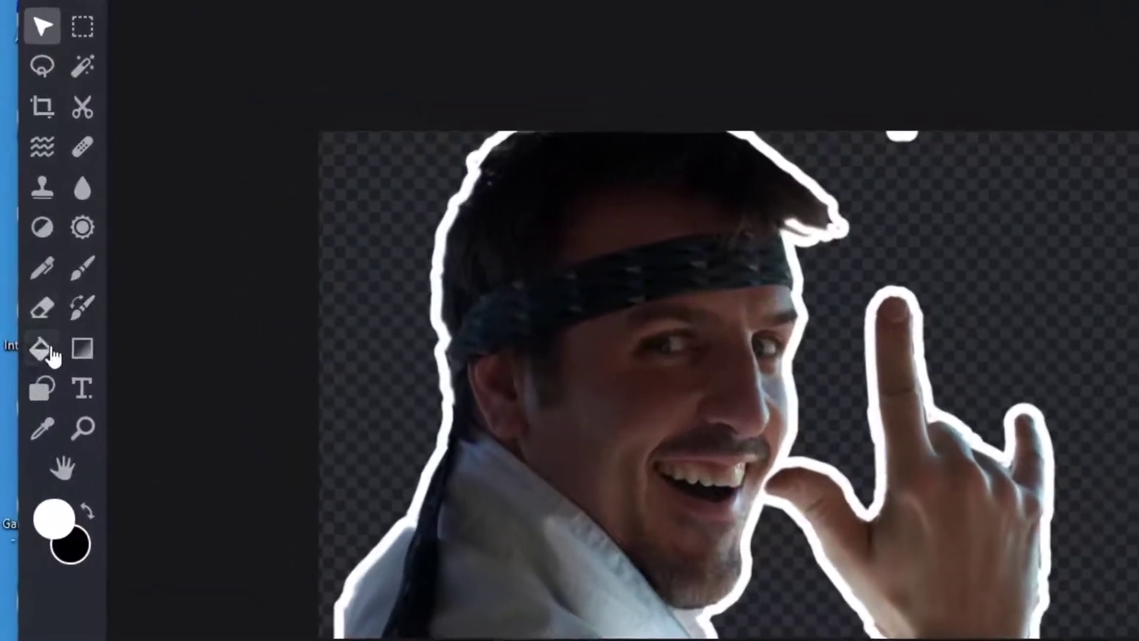
left_click(30, 331)
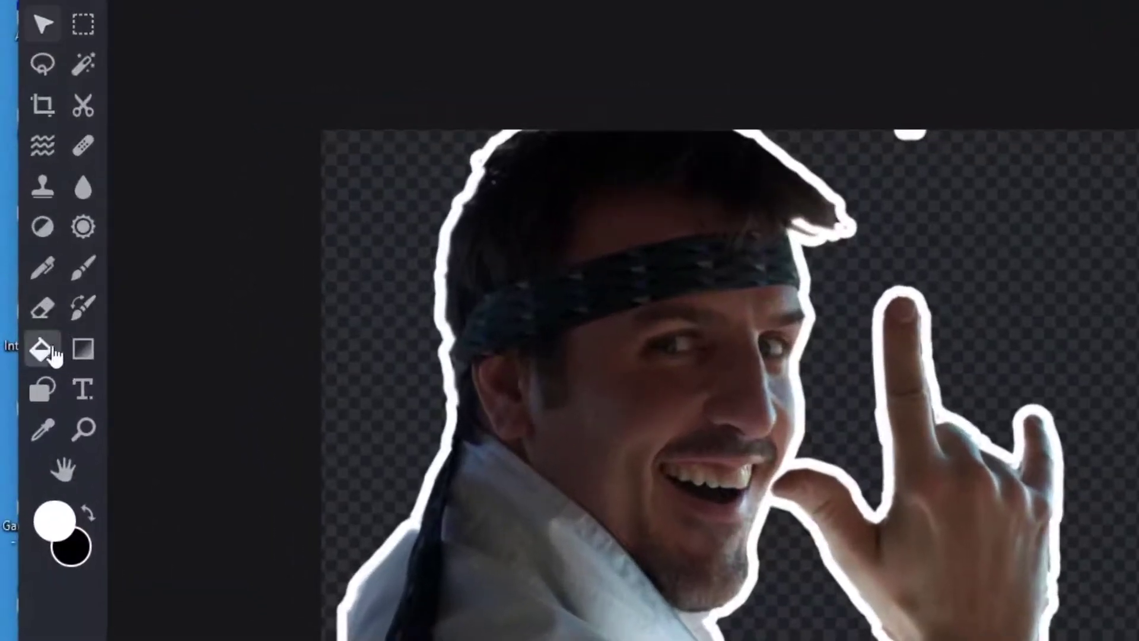
left_click(60, 523)
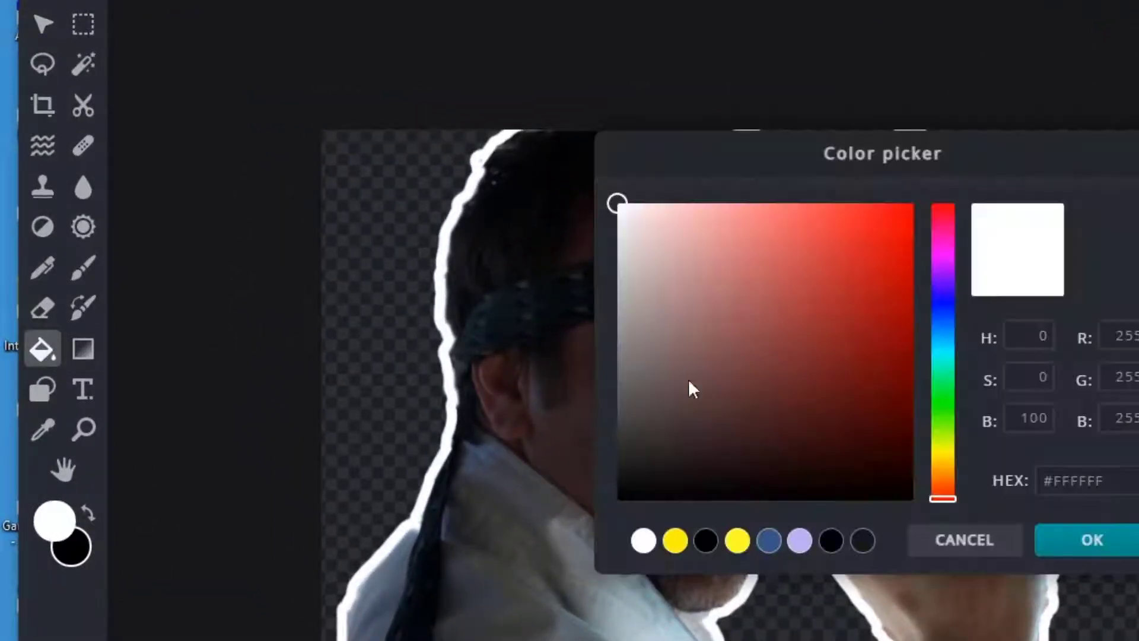
mouse_move(689, 381)
left_mouse_down()
mouse_move(842, 385)
mouse_move(743, 389)
left_mouse_up()
left_click_drag(507, 361, 517, 347)
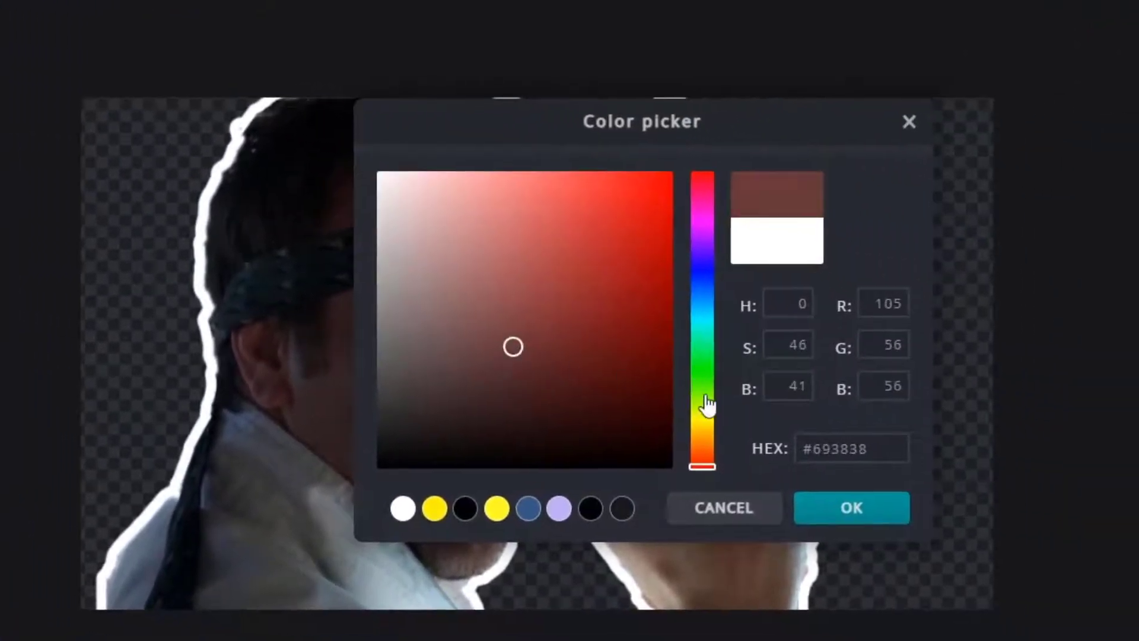
left_click(705, 393)
left_click(642, 369)
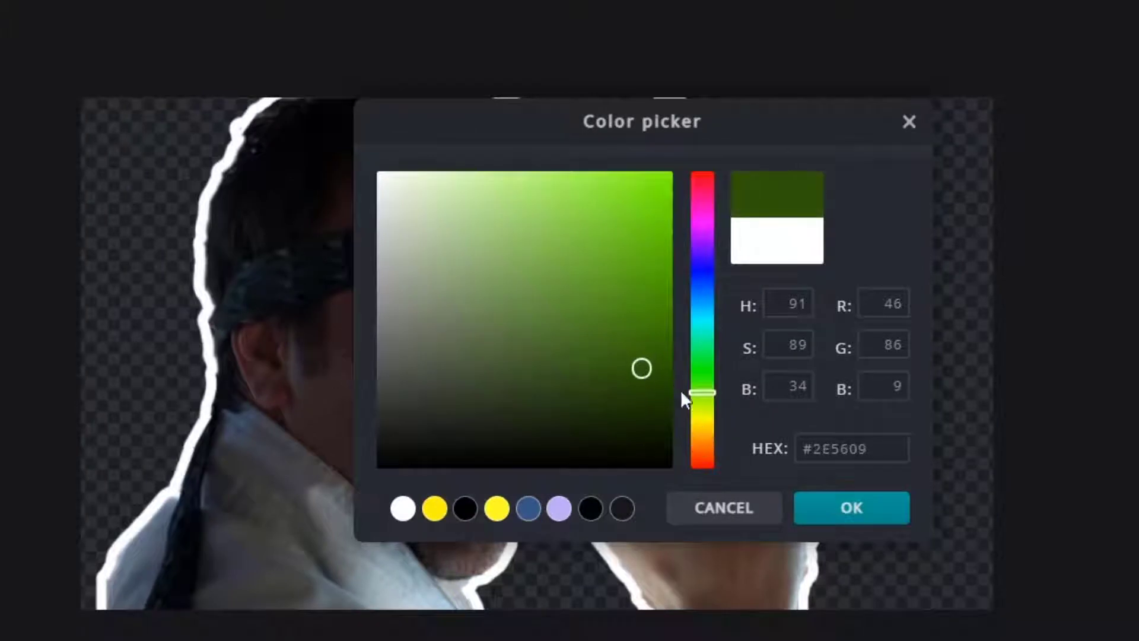
left_click_drag(552, 344, 509, 302)
left_click(706, 415)
left_click(538, 202)
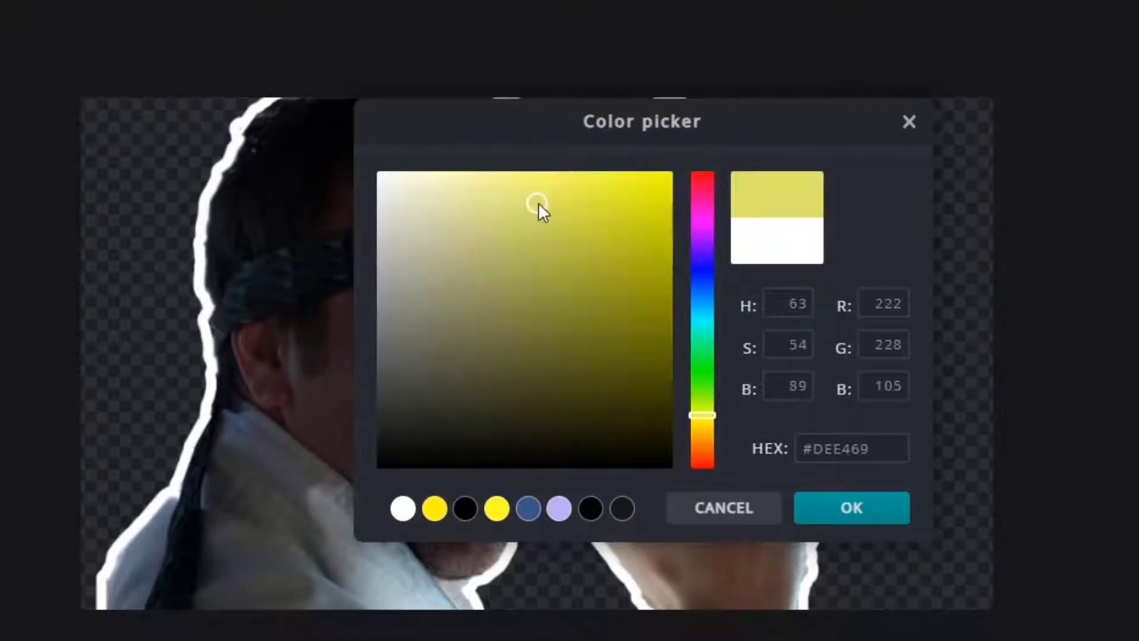
mouse_move(538, 203)
left_mouse_down()
mouse_move(609, 240)
mouse_move(647, 237)
left_mouse_up()
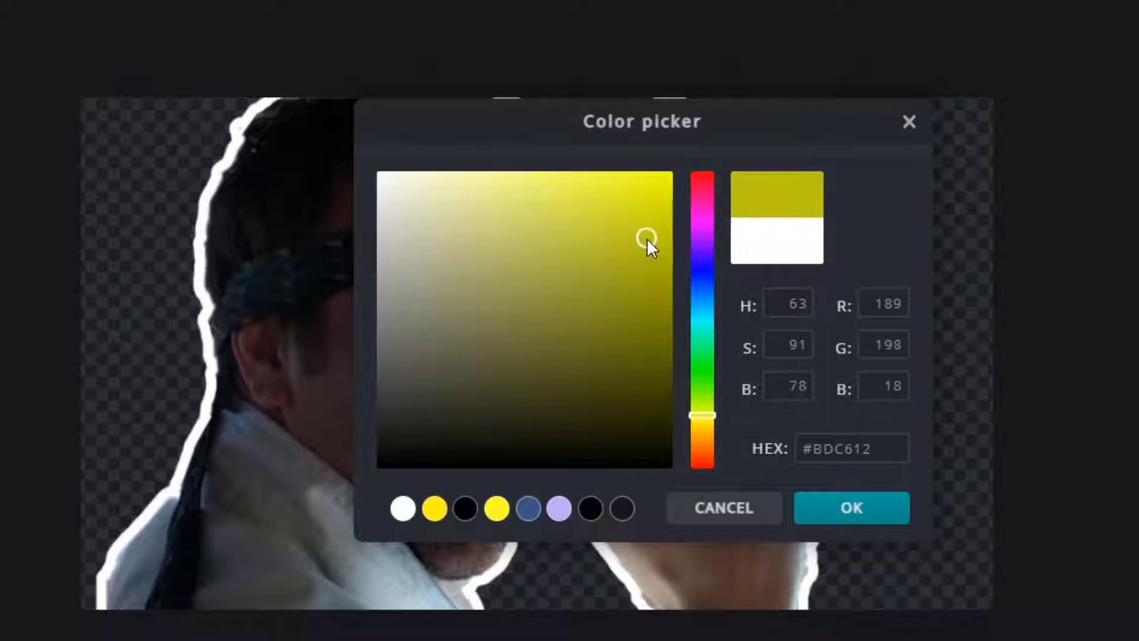
left_click(703, 375)
left_click(852, 508)
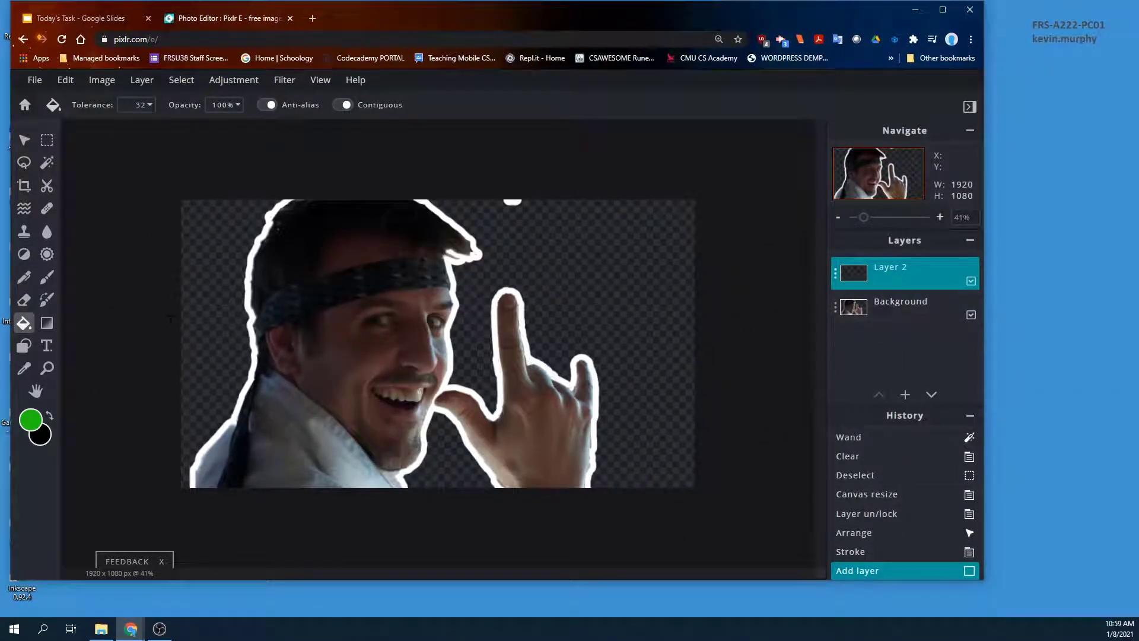
Step: Fill the new layer with the green and move it below the Background layer
left_click(378, 348)
left_click_drag(867, 267, 872, 357)
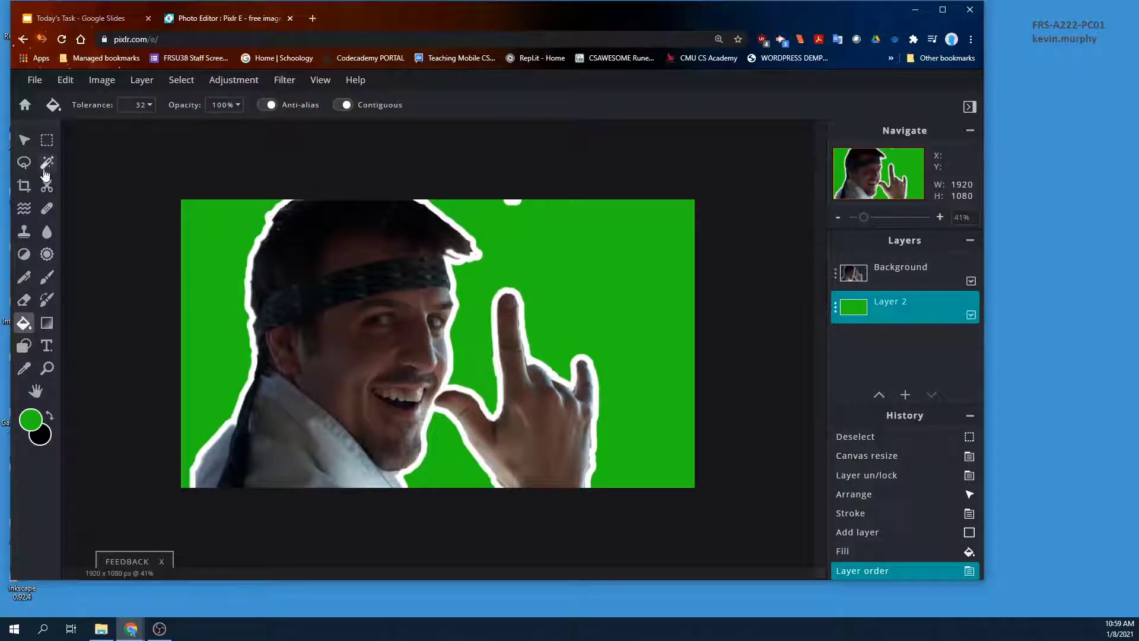
Step: Shift the man's cutout on the Background layer toward the left edge, to about left -96, top -18
left_click(24, 140)
left_click(890, 273)
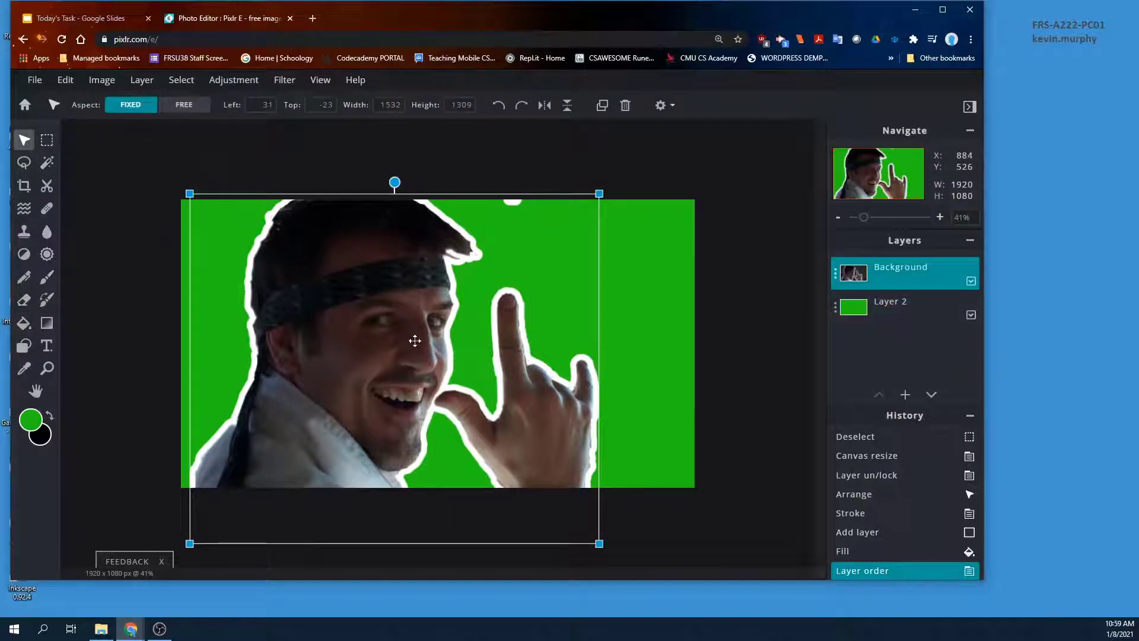
left_click_drag(415, 340, 384, 342)
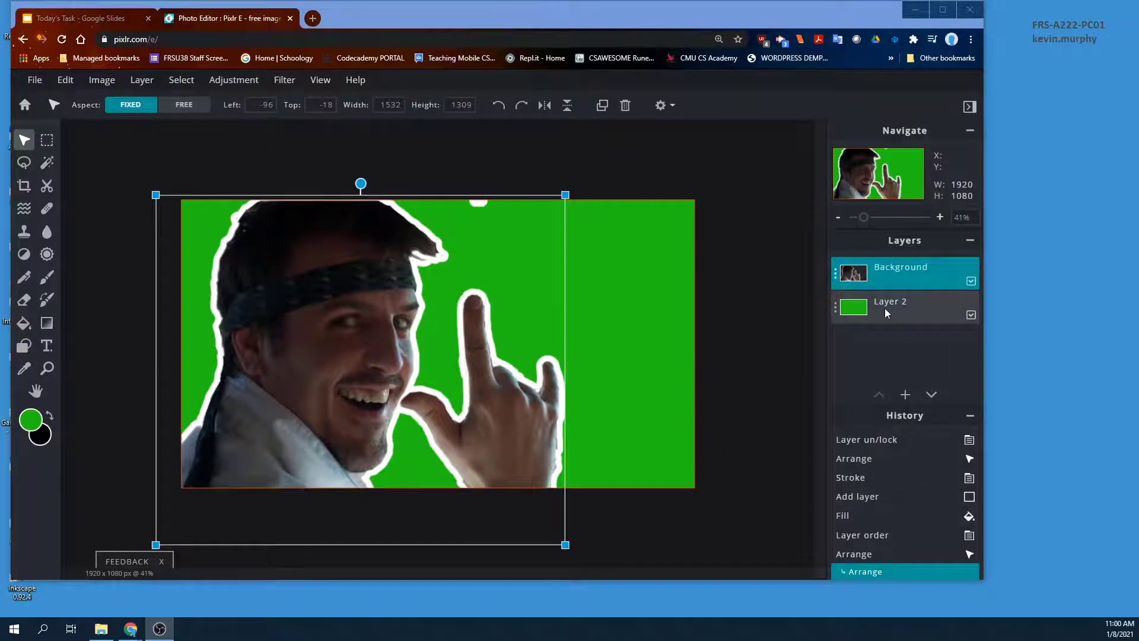
Step: Add the fortnight image from the Downloads folder as a new layer and enlarge it to about 2137 × 1425 to cover the canvas
left_click(905, 394)
left_click(509, 319)
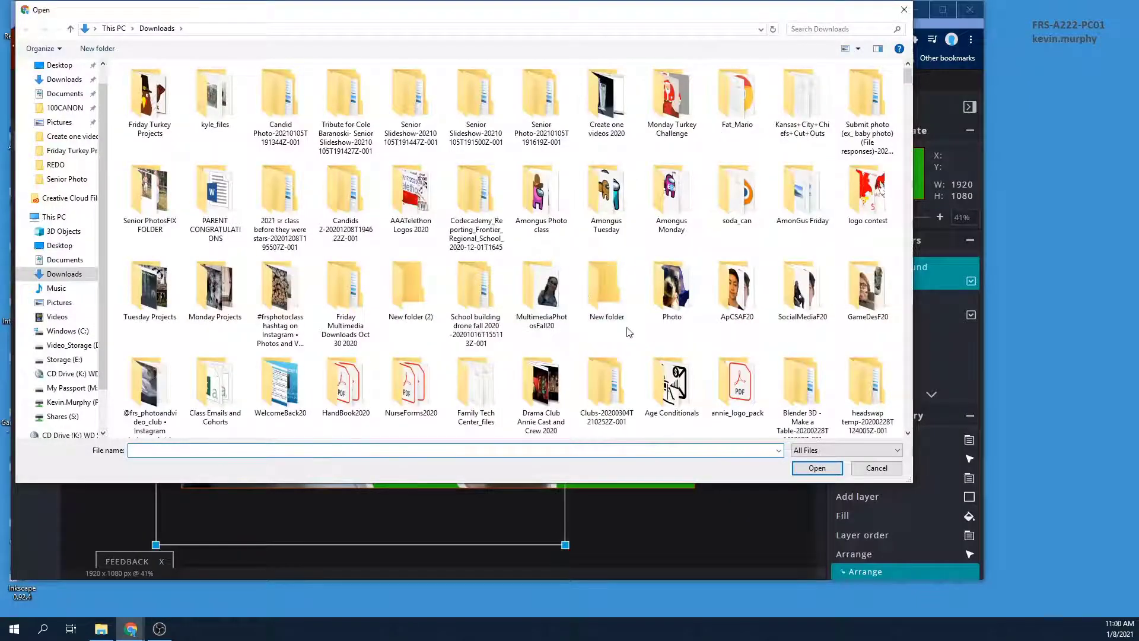
scroll(620, 332, "down", 5)
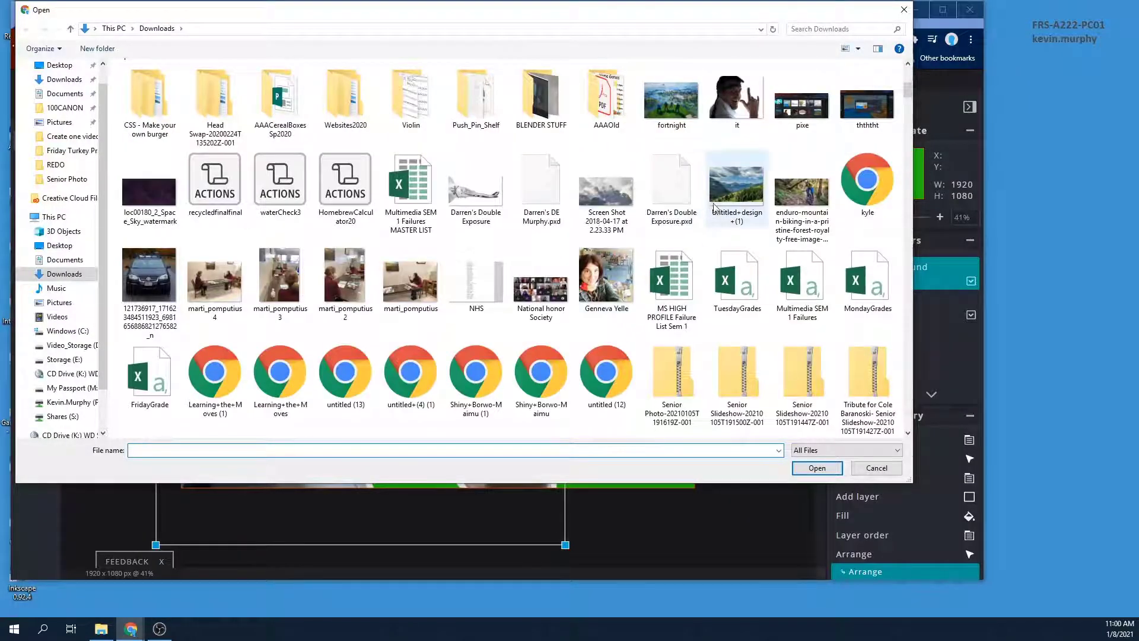
double_click(665, 117)
left_click_drag(559, 247, 662, 196)
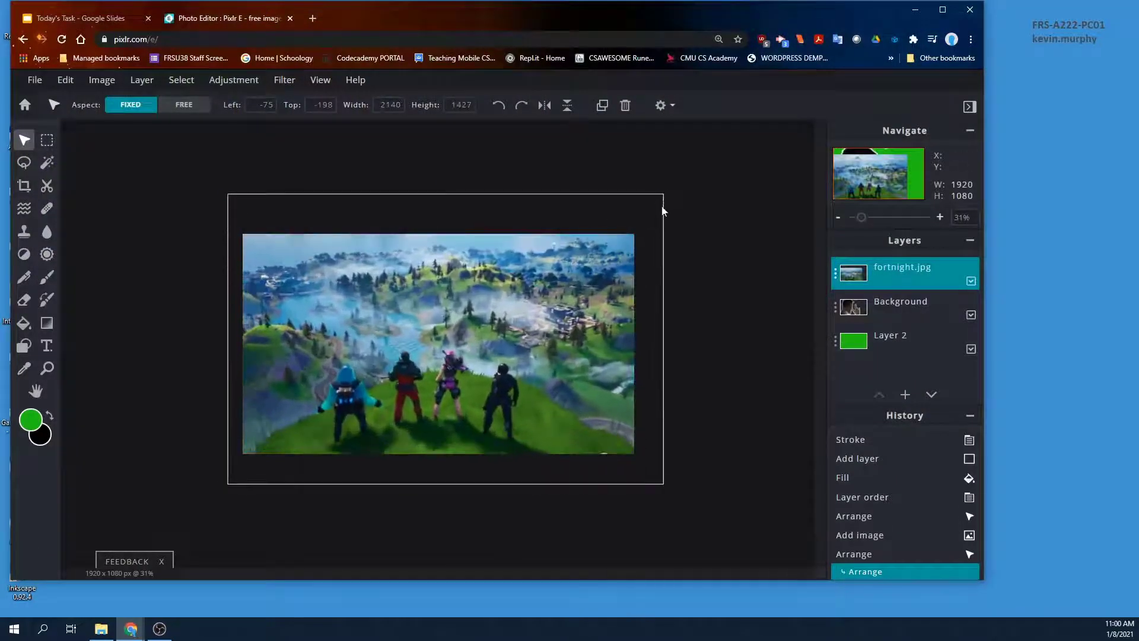
Step: Put the fortnight.jpg layer directly below the Background layer and fit it to about 1990 × 1327 at left -24, top -165
left_click_drag(860, 276, 860, 310)
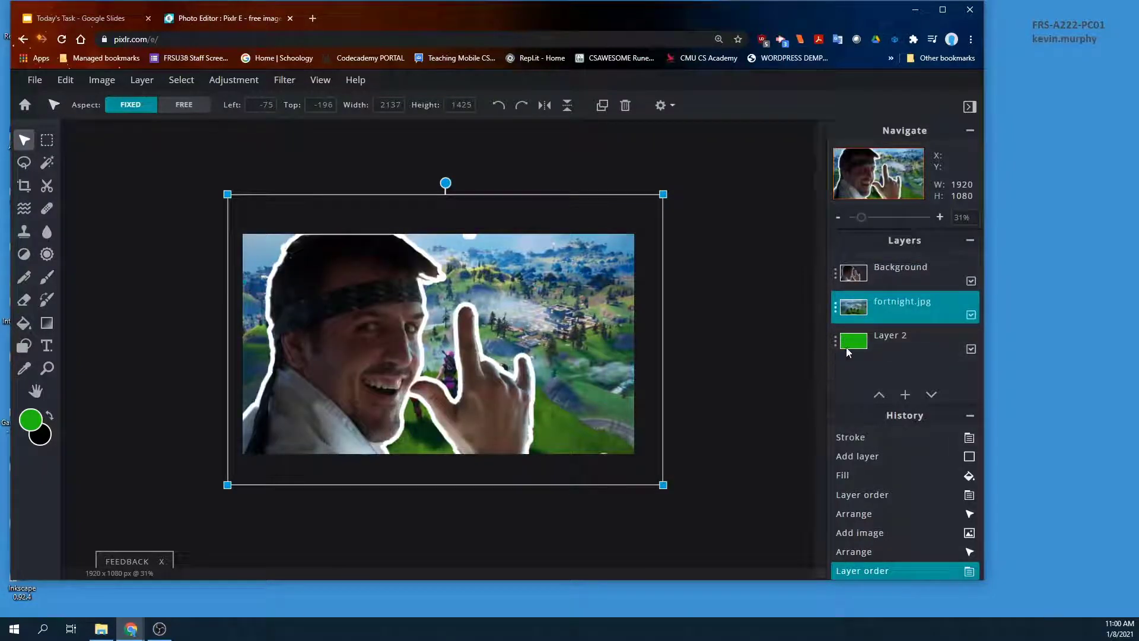
mouse_move(622, 289)
left_mouse_down()
mouse_move(648, 285)
mouse_move(630, 276)
left_mouse_up()
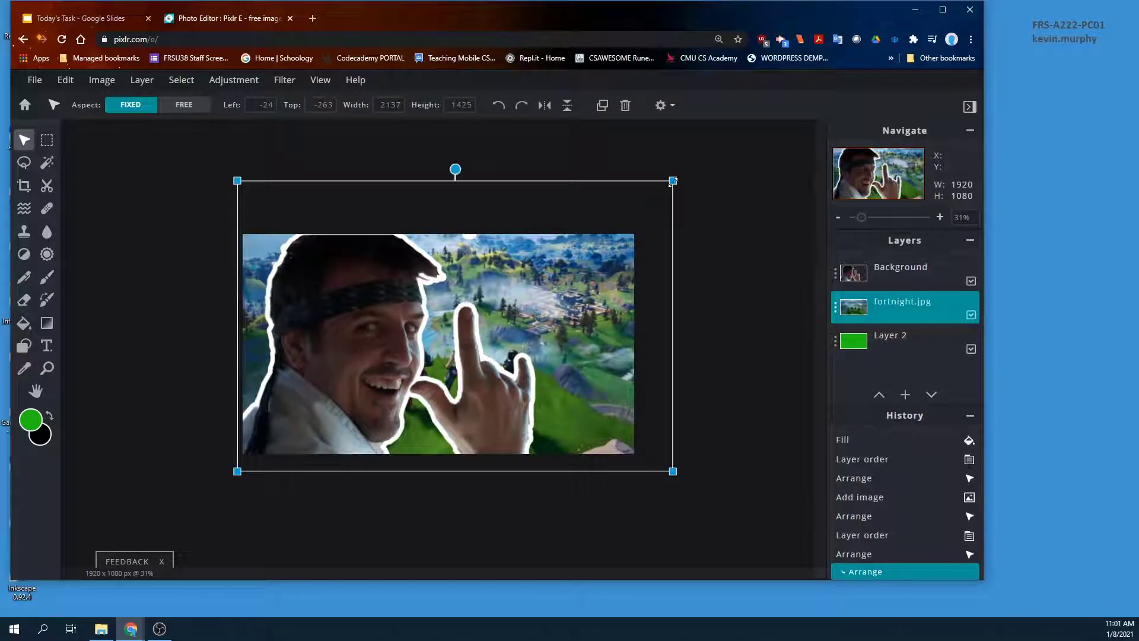
left_click_drag(673, 180, 643, 200)
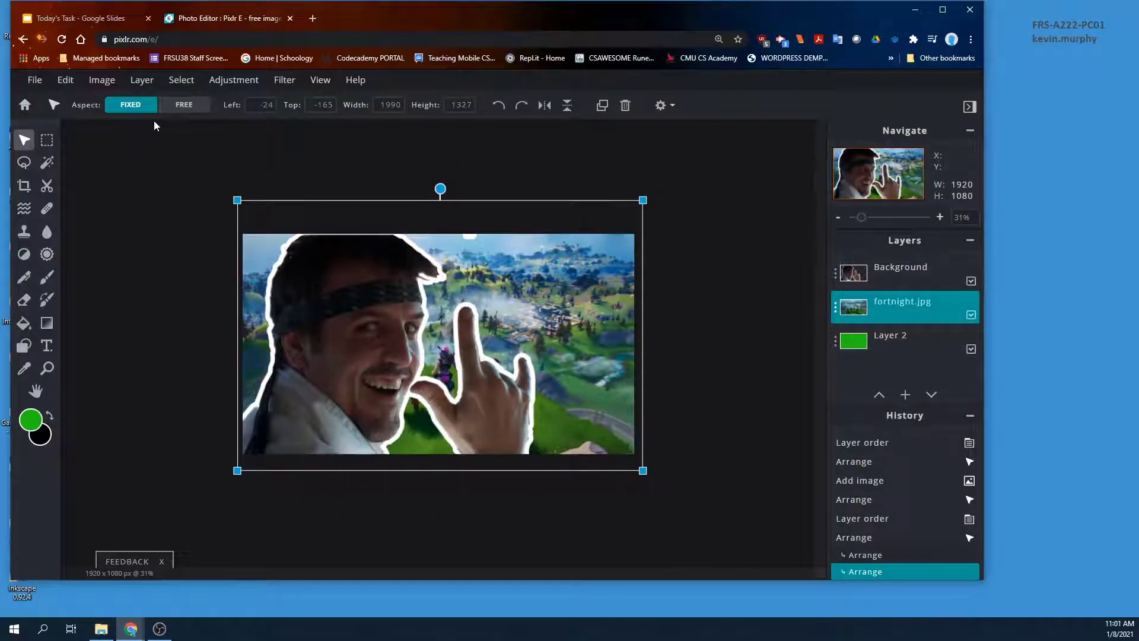
Step: Apply a Blur filter to the fortnight.jpg landscape layer
left_click(221, 82)
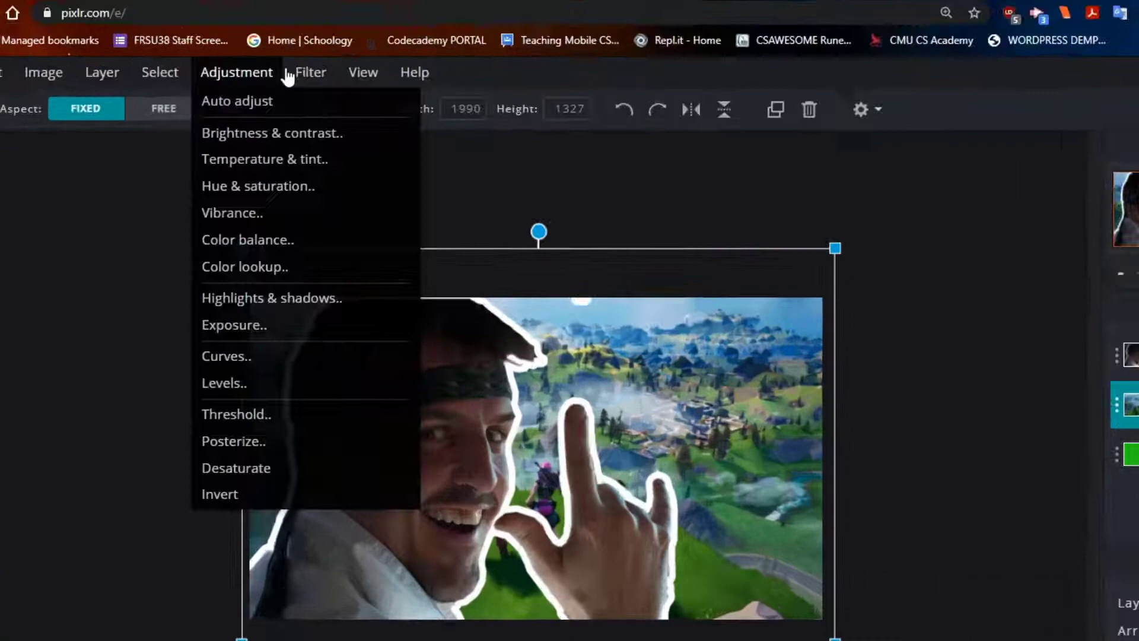
mouse_move(285, 83)
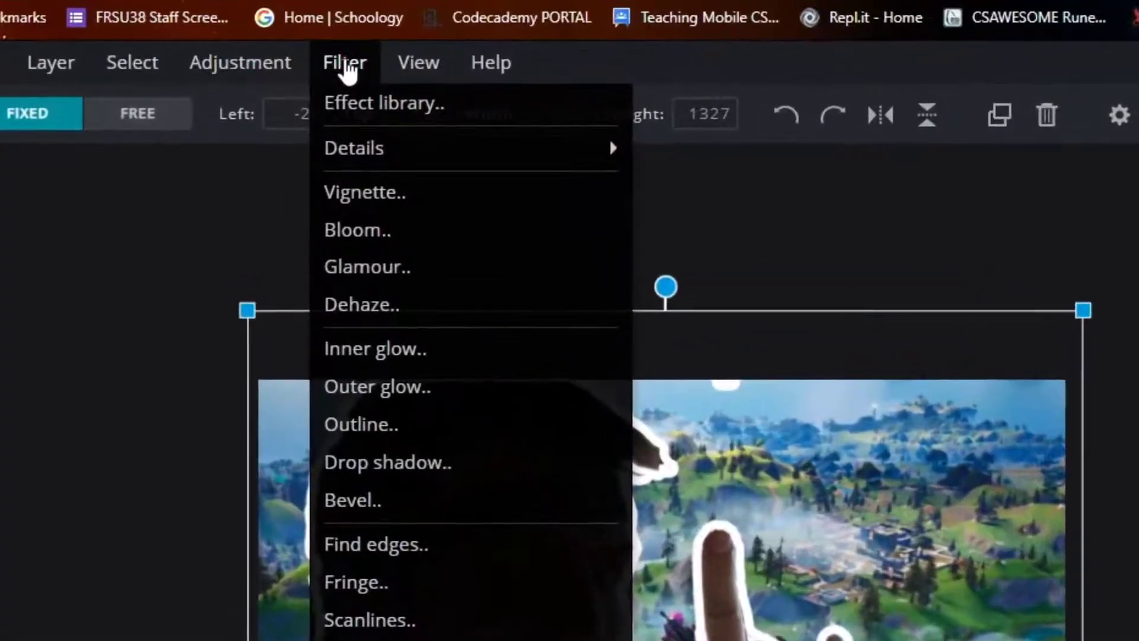
mouse_move(359, 147)
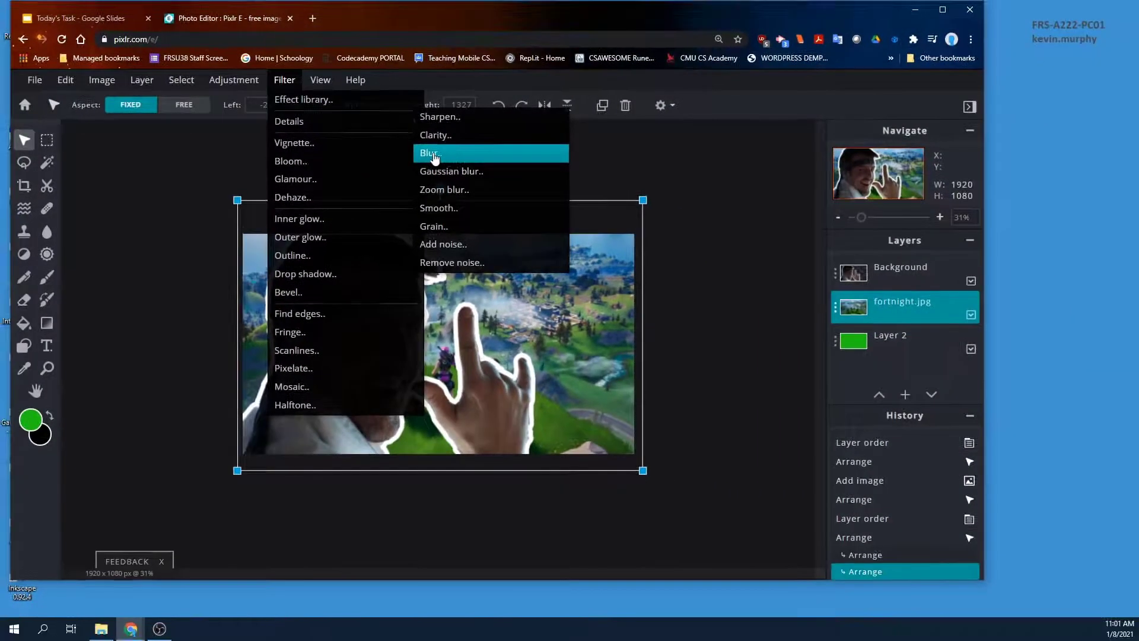
left_click(434, 153)
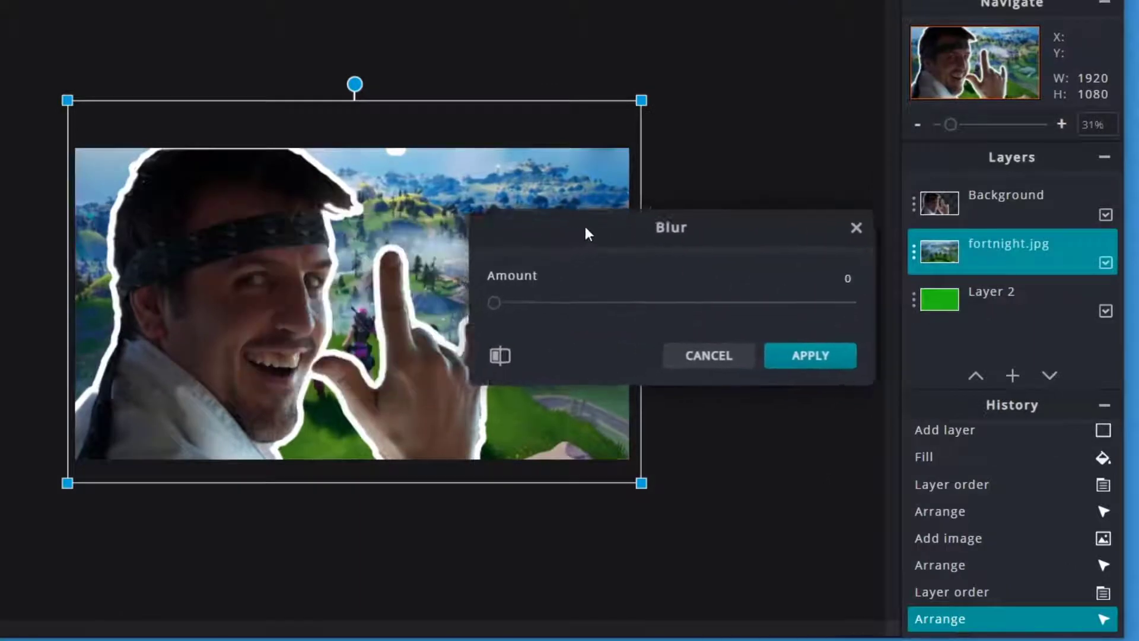
left_click_drag(586, 228, 612, 225)
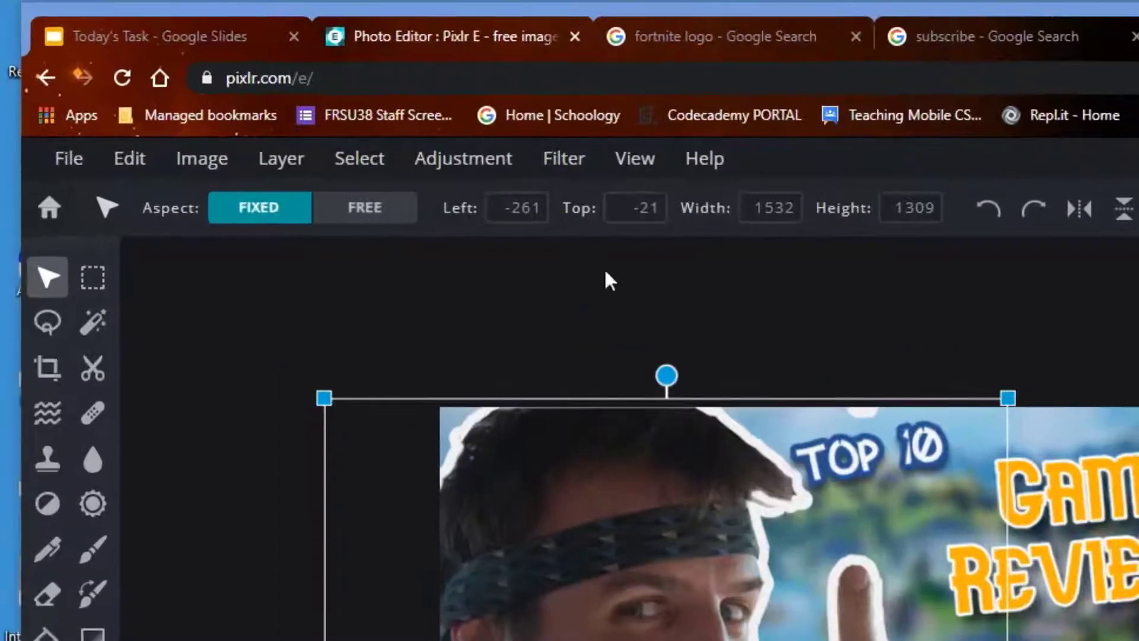
Step: Brighten the man on the Background layer with brightness at about 49 and contrast at about -11
left_click(347, 127)
left_click(348, 127)
left_click(348, 127)
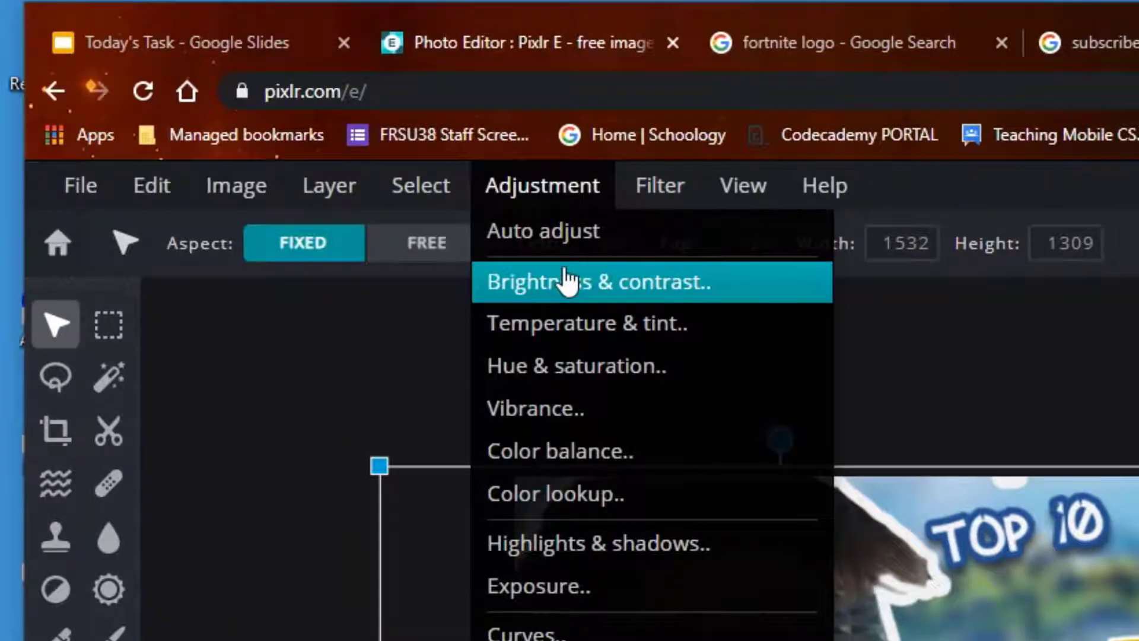
left_click(566, 281)
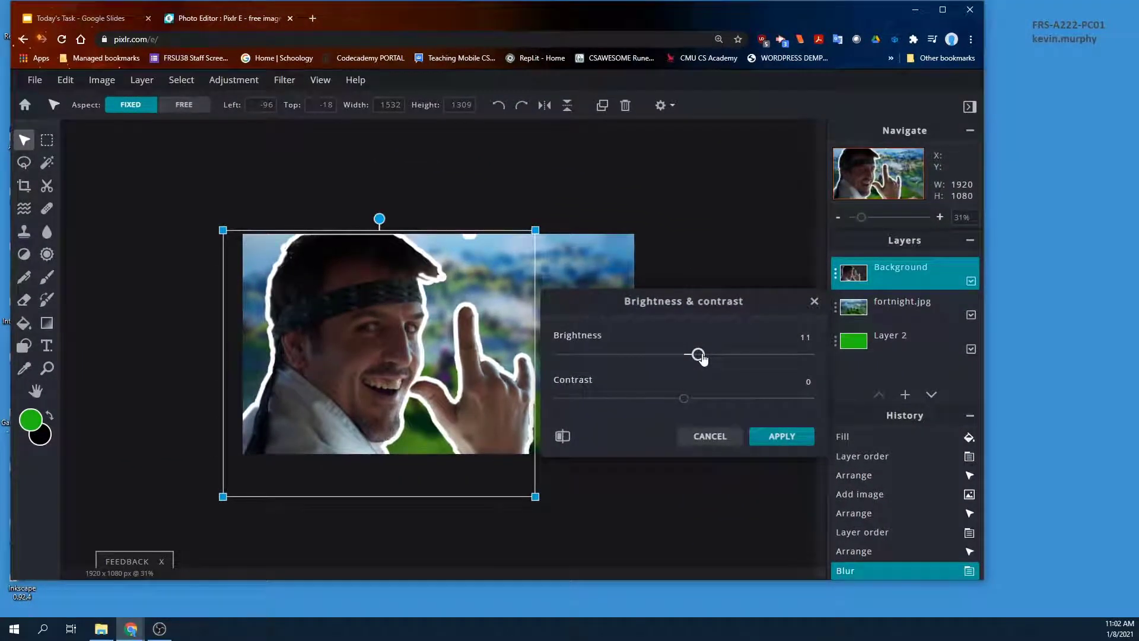
left_click_drag(701, 354, 722, 354)
mouse_move(684, 398)
left_mouse_down()
mouse_move(659, 399)
mouse_move(669, 399)
left_mouse_up()
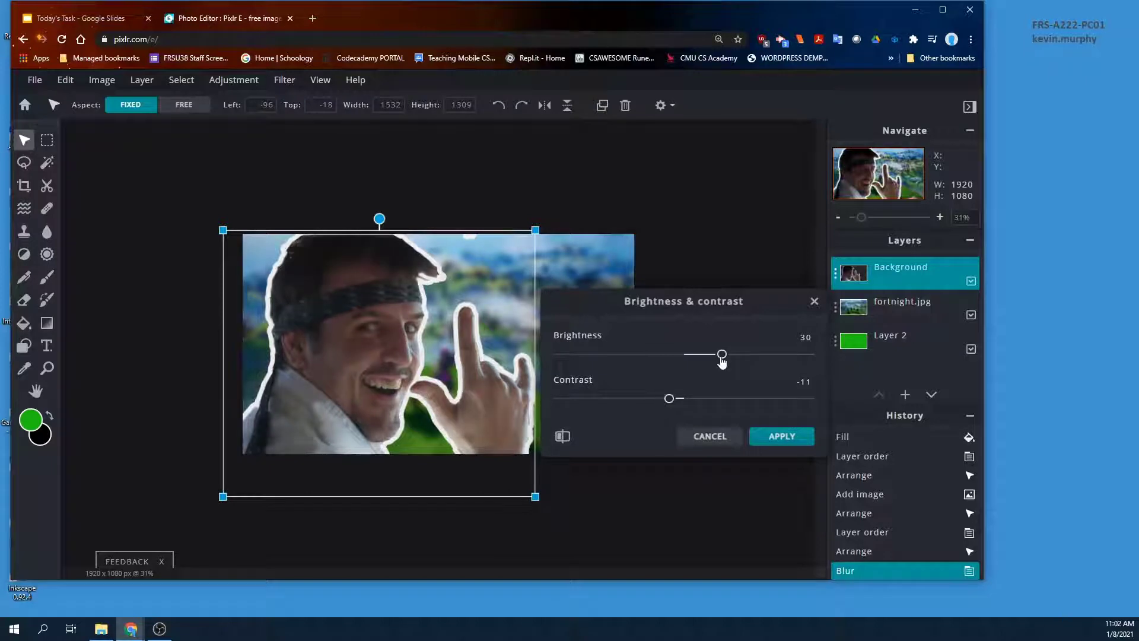
left_click_drag(722, 355, 742, 354)
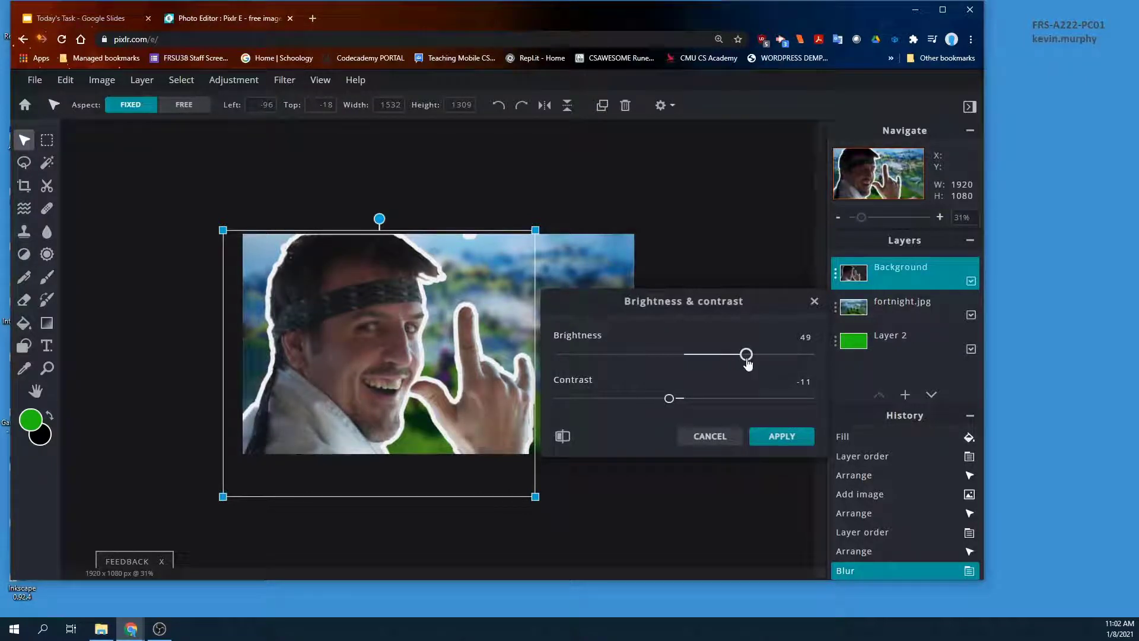
left_click(781, 436)
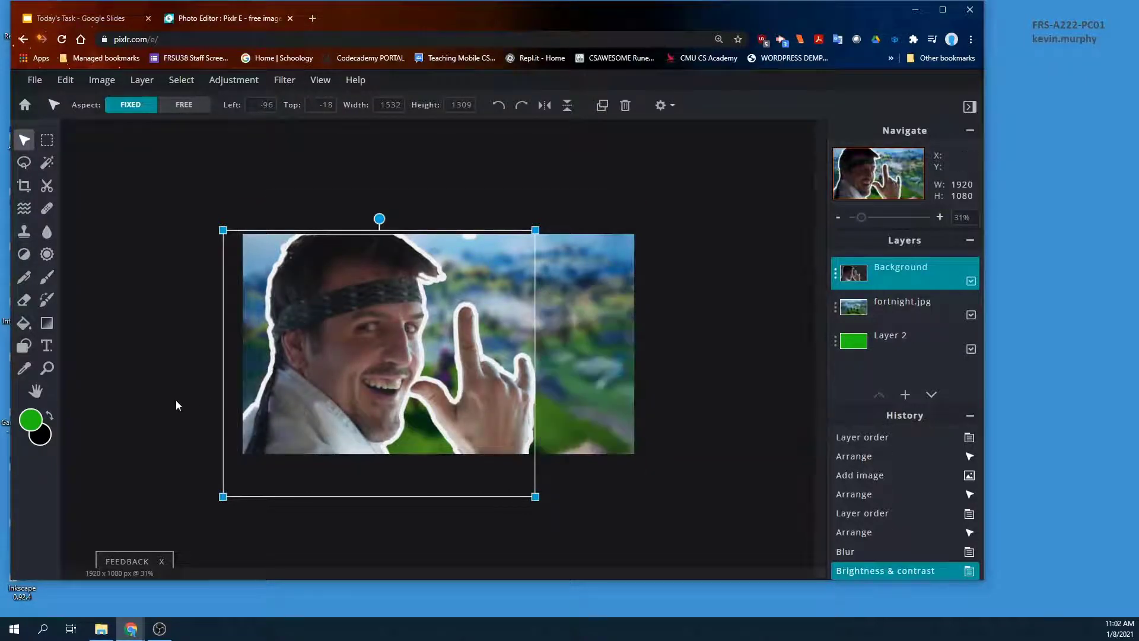
Step: Add a text layer reading "Game Reviews" on two lines
key("t")
left_click(525, 285)
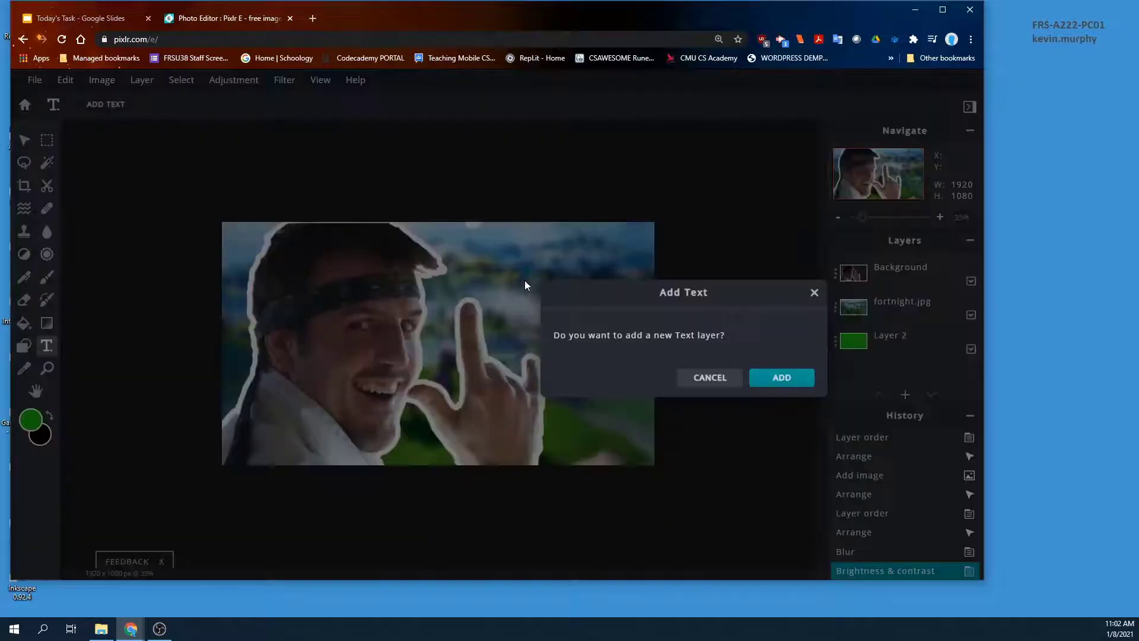
left_click(778, 378)
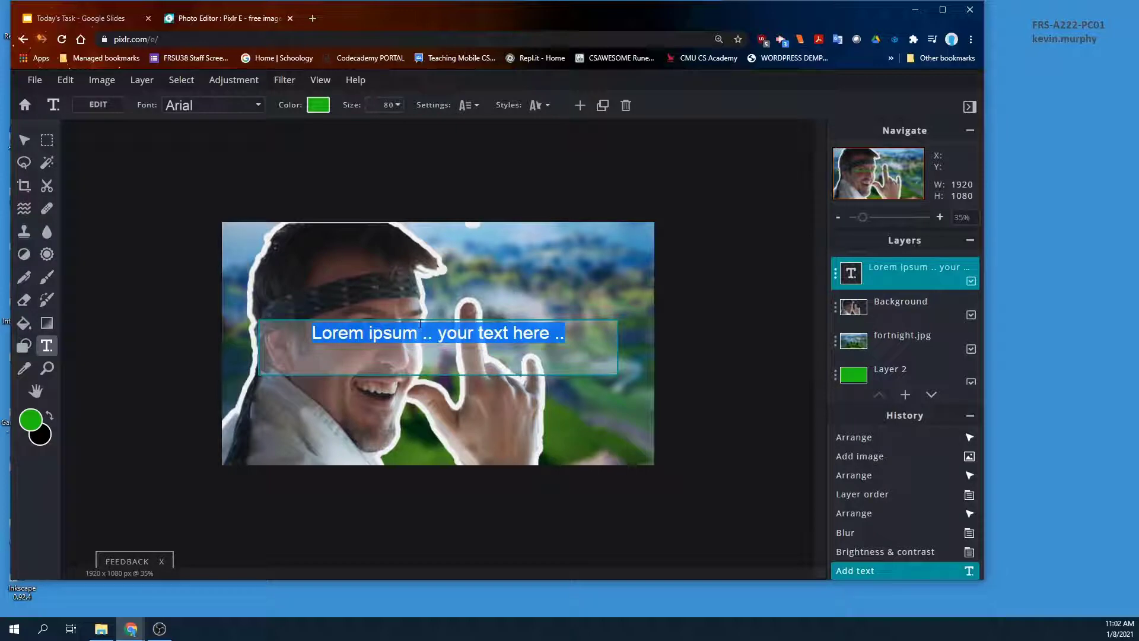
key("BackSpace")
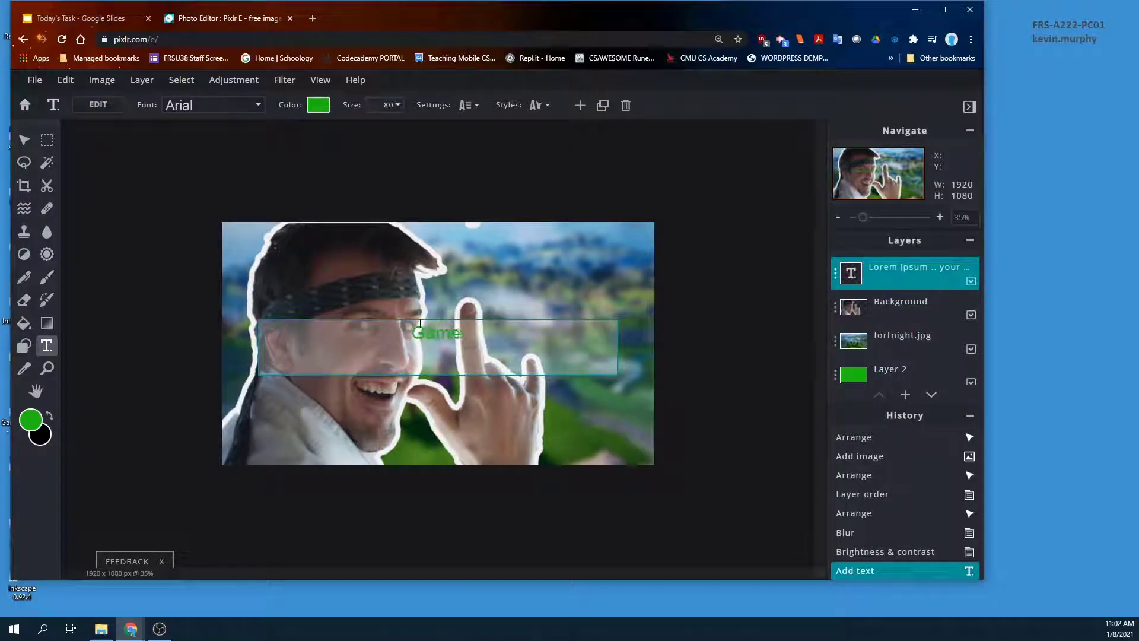
type("Gamer Review")
type("er")
key("Return")
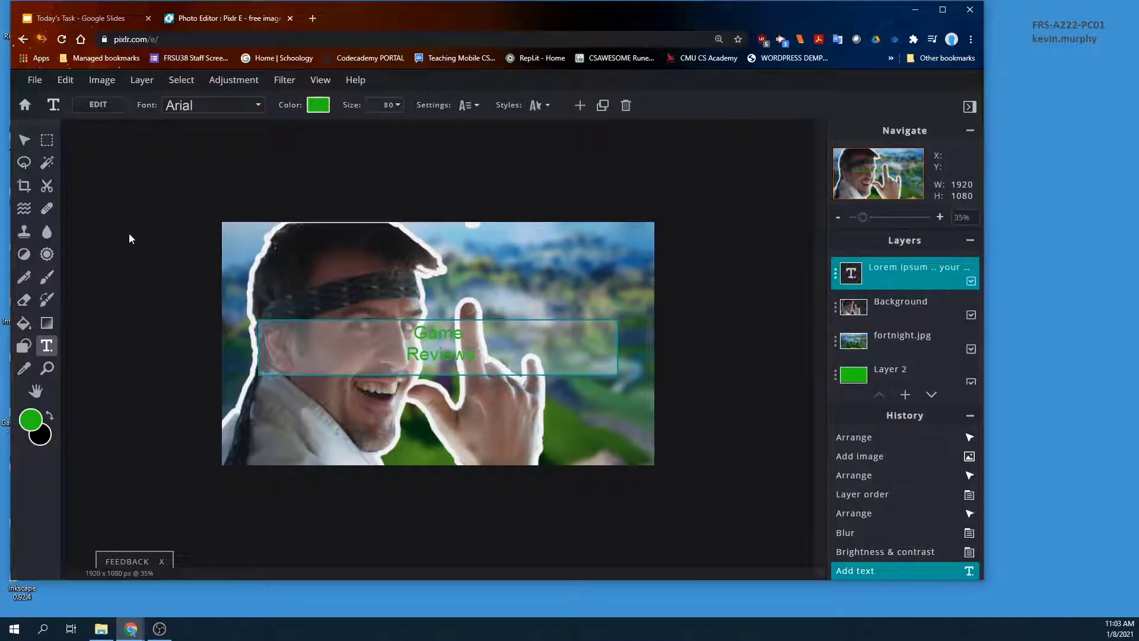
Step: Fit the Game Reviews text box into the space beside the raised hand and set its font to Aberus
left_click(413, 343)
left_click_drag(261, 359, 567, 296)
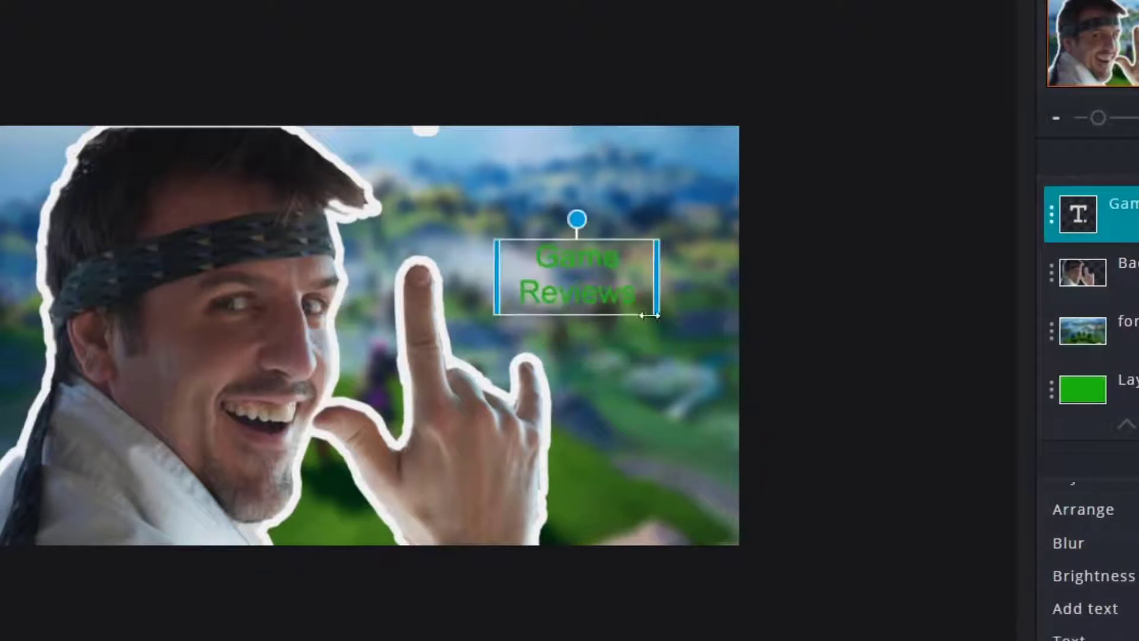
double_click(596, 291)
left_click(178, 104)
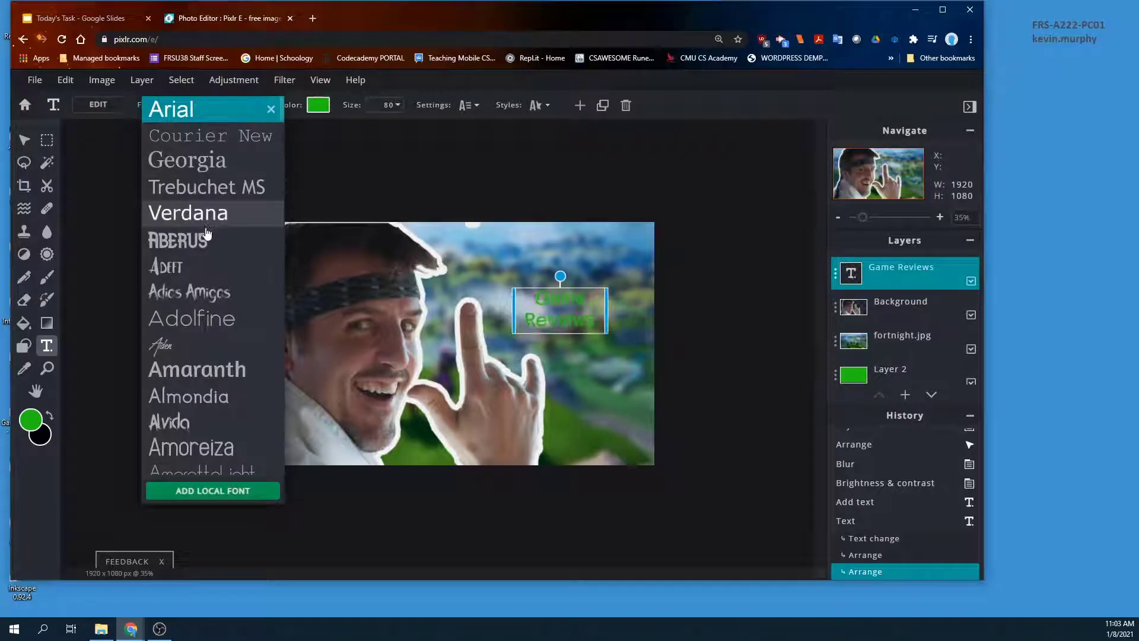
left_click(207, 237)
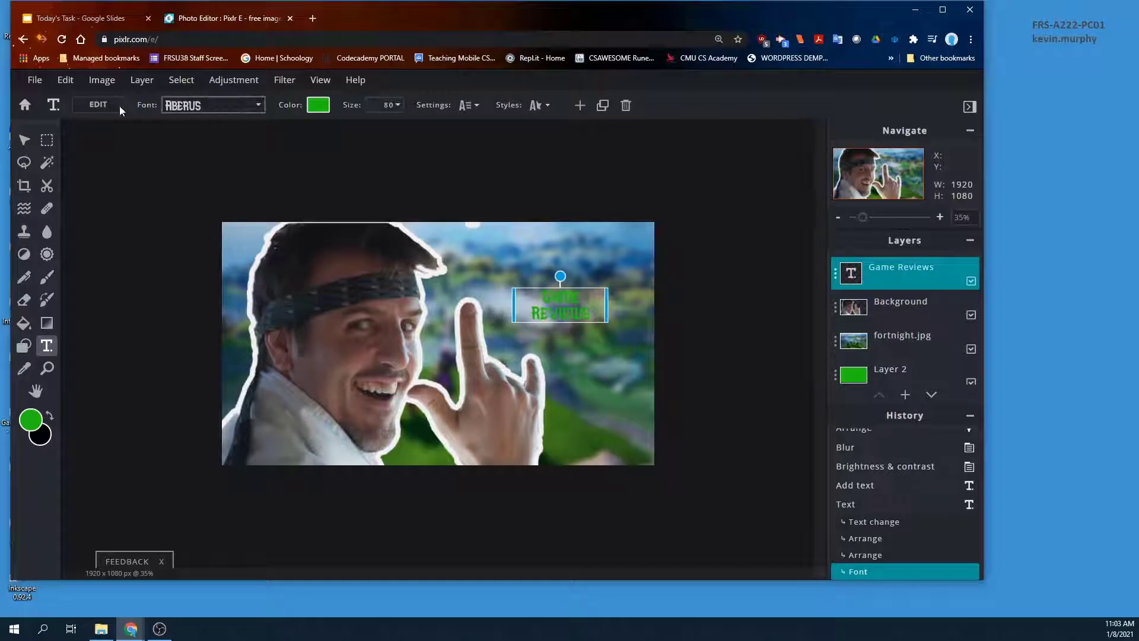
Step: Change the Game Reviews text color to a bright orange
left_click(319, 107)
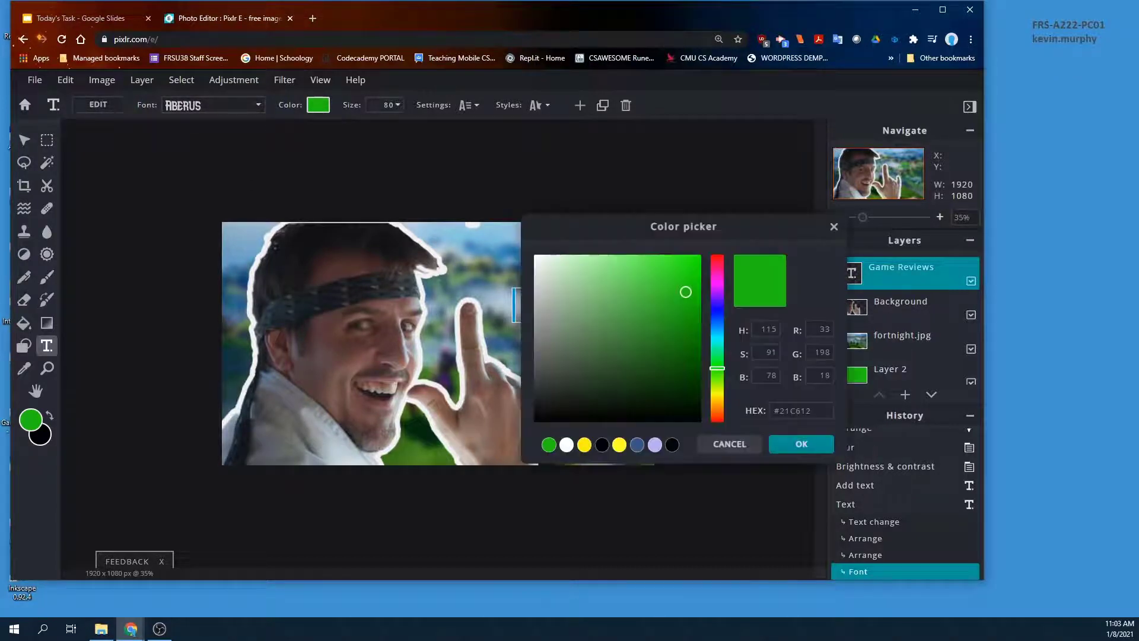
left_click_drag(717, 404, 719, 408)
left_click(690, 259)
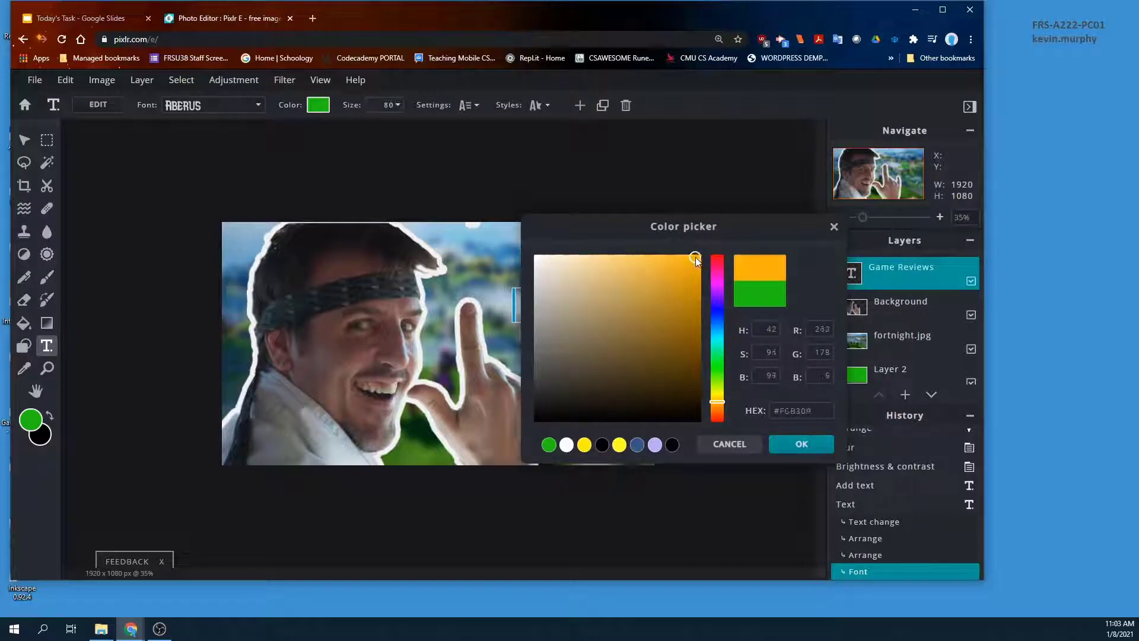
mouse_move(695, 279)
left_mouse_down()
mouse_move(694, 295)
mouse_move(697, 259)
left_mouse_up()
left_click_drag(717, 404, 721, 403)
left_click(779, 447)
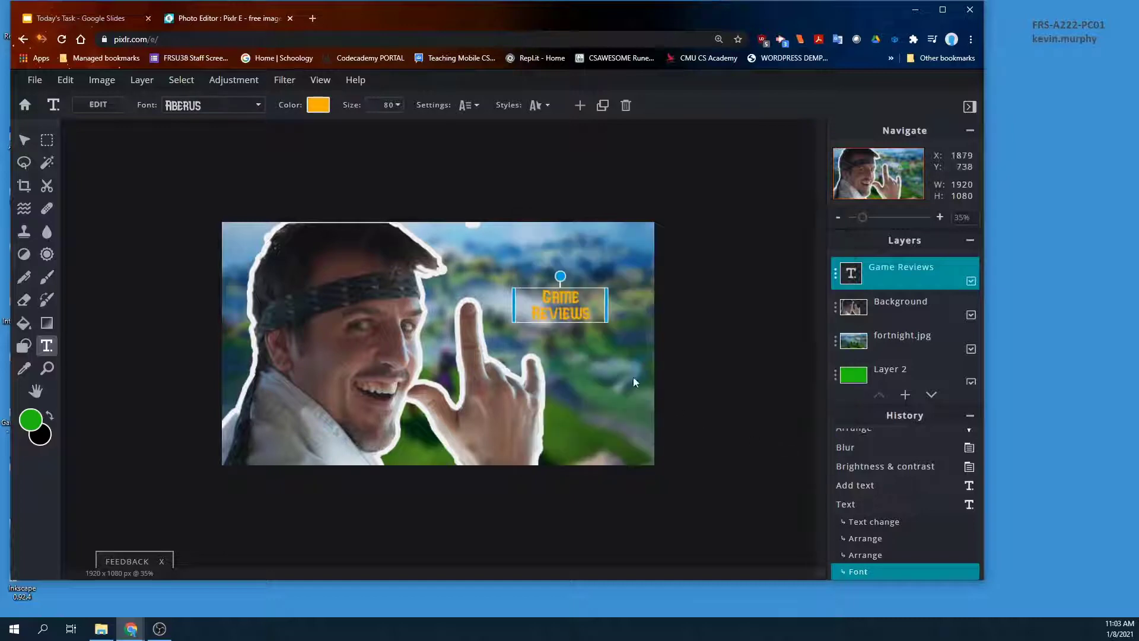
Step: Enlarge the Game Reviews text to size 355, widen its box to show both words, and place it over the image's right half
left_click(389, 109)
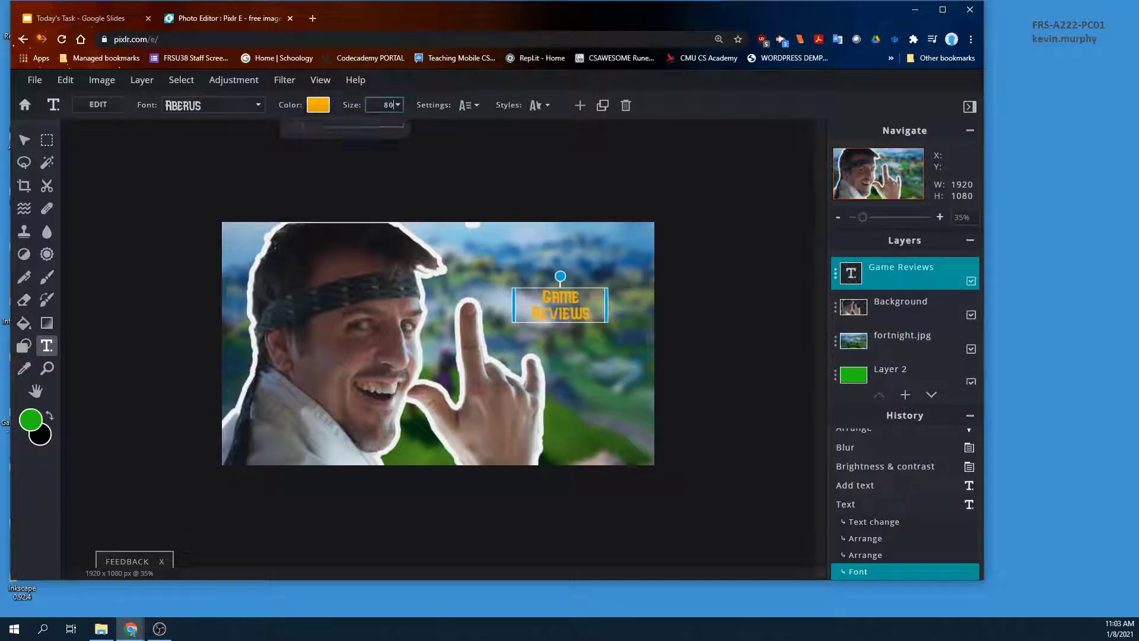
left_click_drag(309, 129, 333, 128)
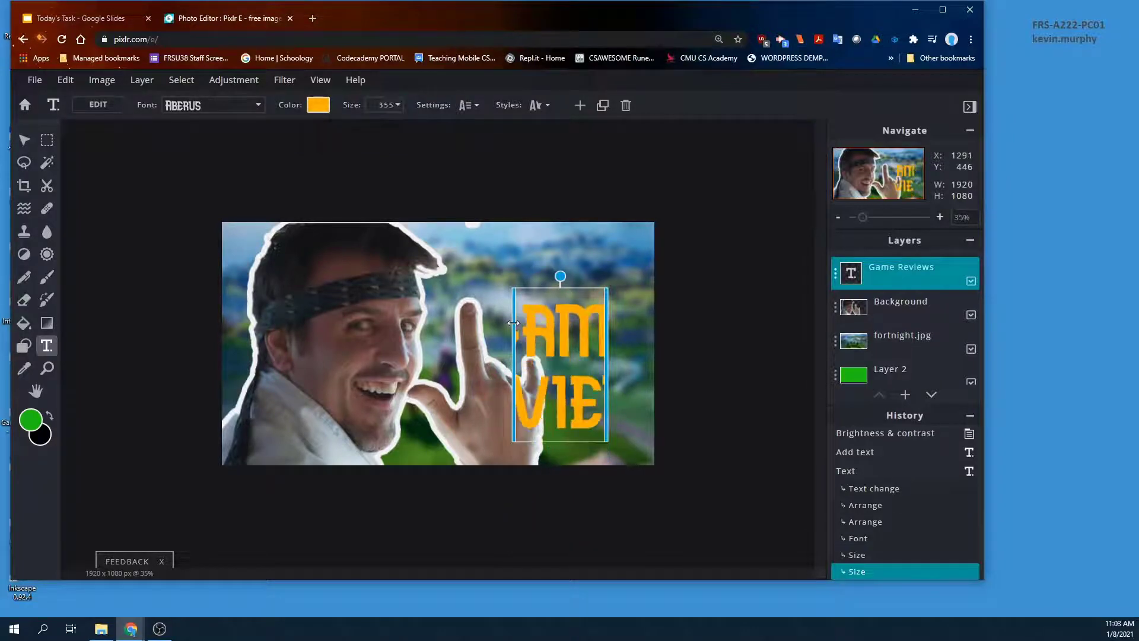
left_click_drag(462, 320, 313, 318)
left_click_drag(385, 328, 440, 307)
left_click_drag(658, 342, 566, 312)
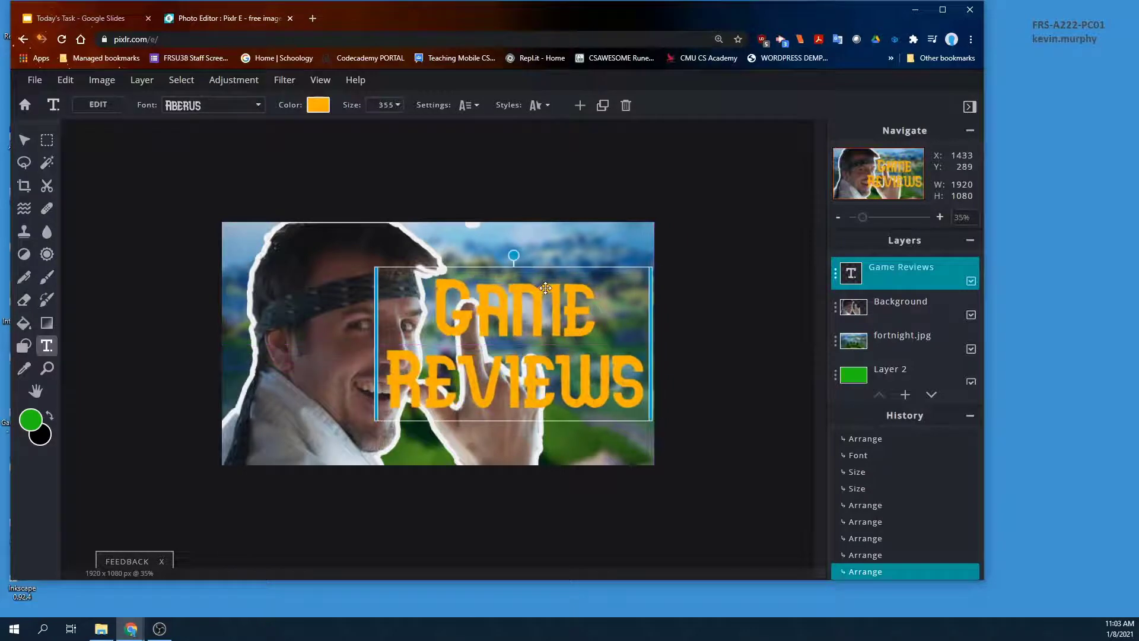
left_click(350, 313)
left_click(314, 300)
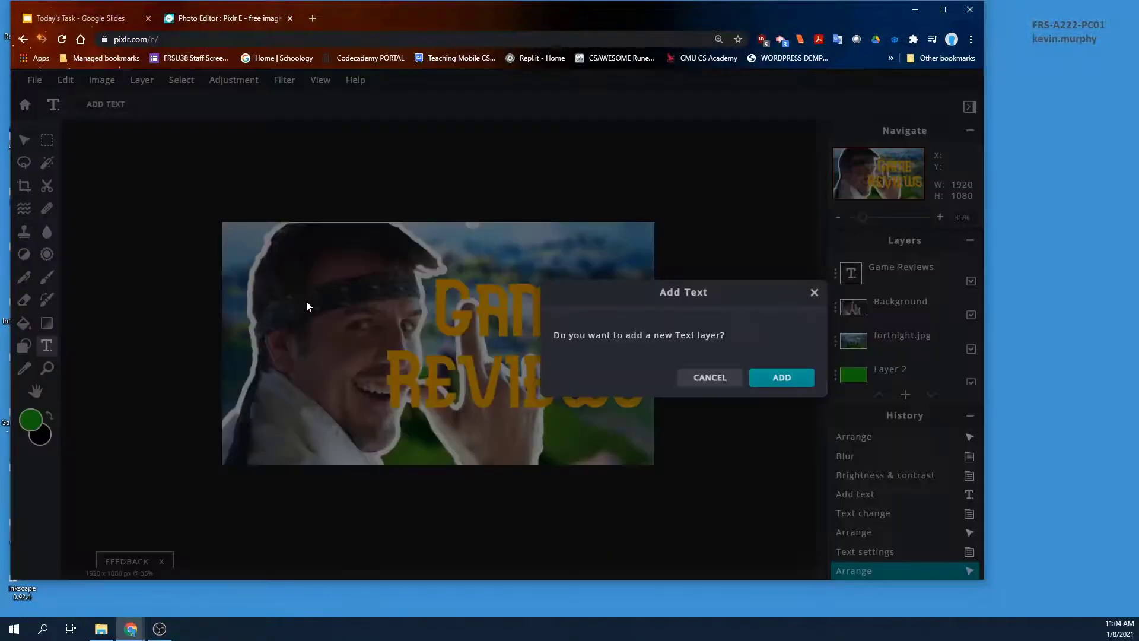
left_click(722, 381)
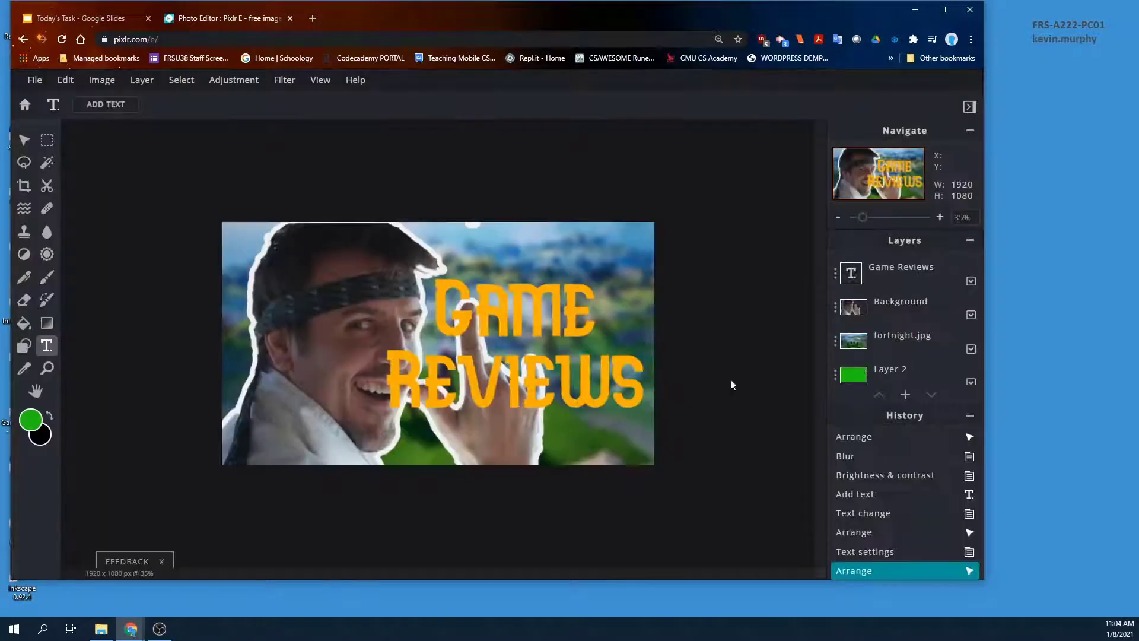
left_click(884, 300)
left_click(323, 298)
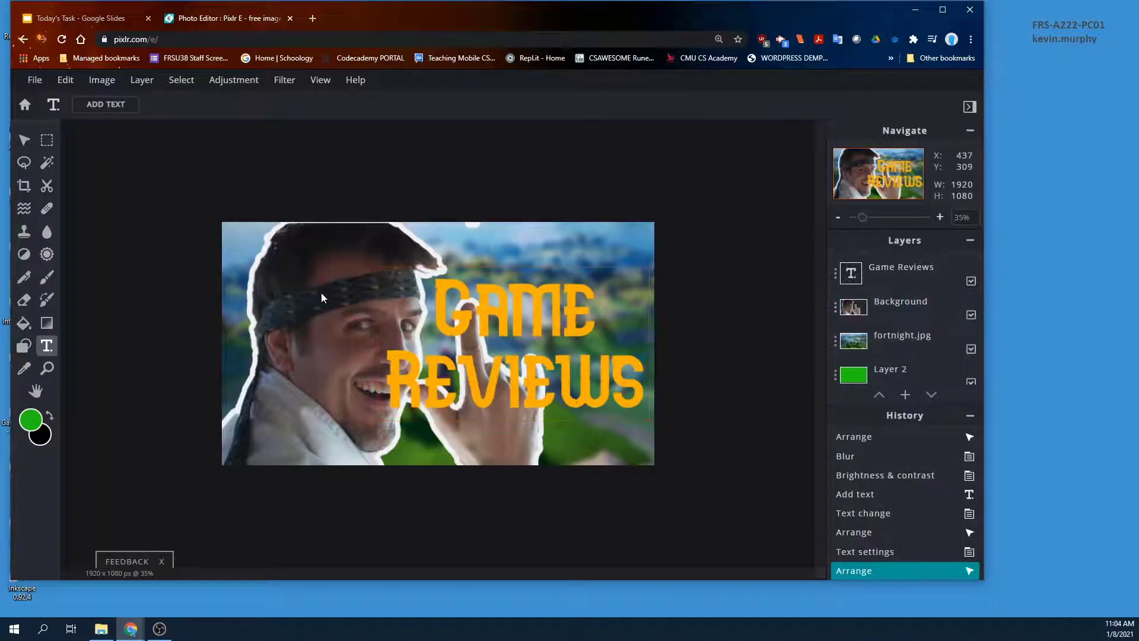
left_click(870, 301)
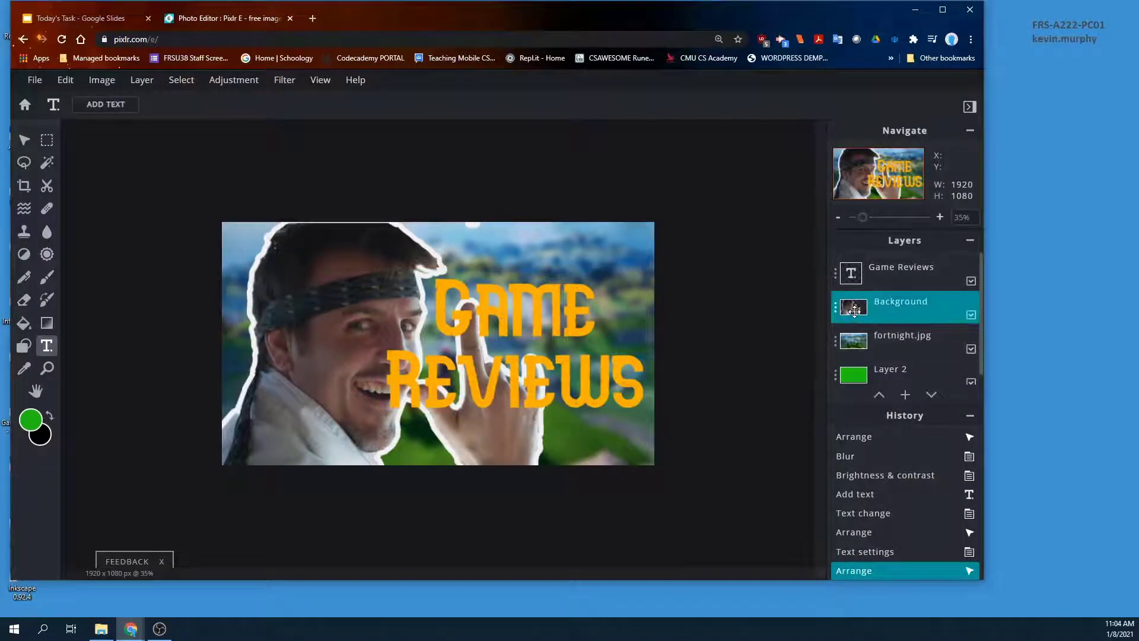
left_click(326, 311)
left_click(311, 299)
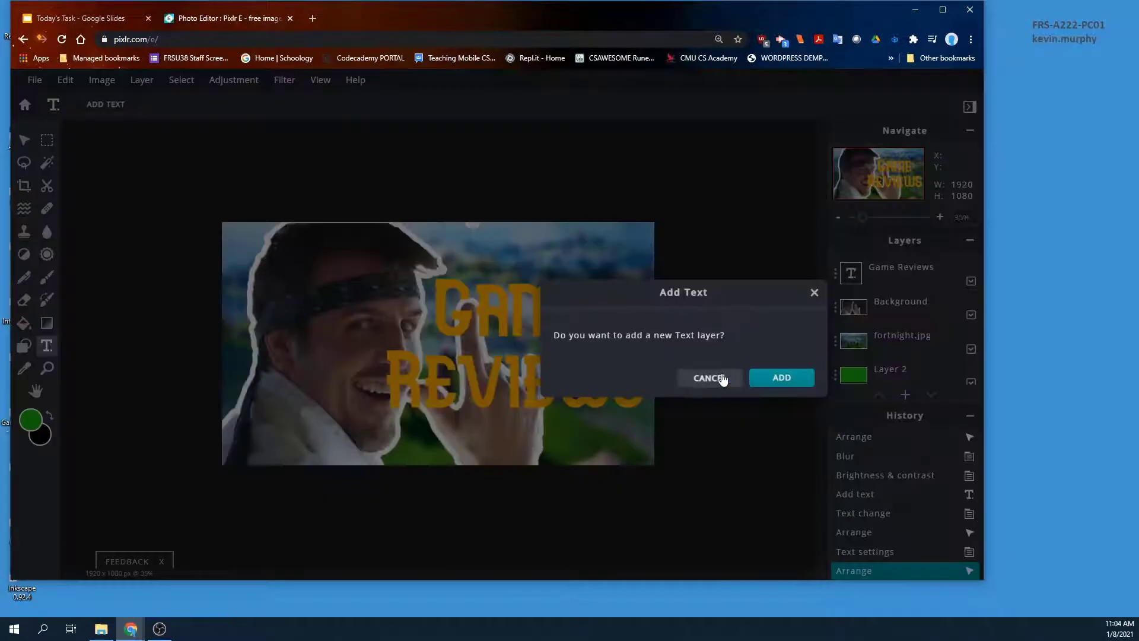
left_click(709, 378)
Step: Move the man's cutout toward the image's left edge, to about left -261 and top -21
left_click(24, 140)
left_click(292, 303)
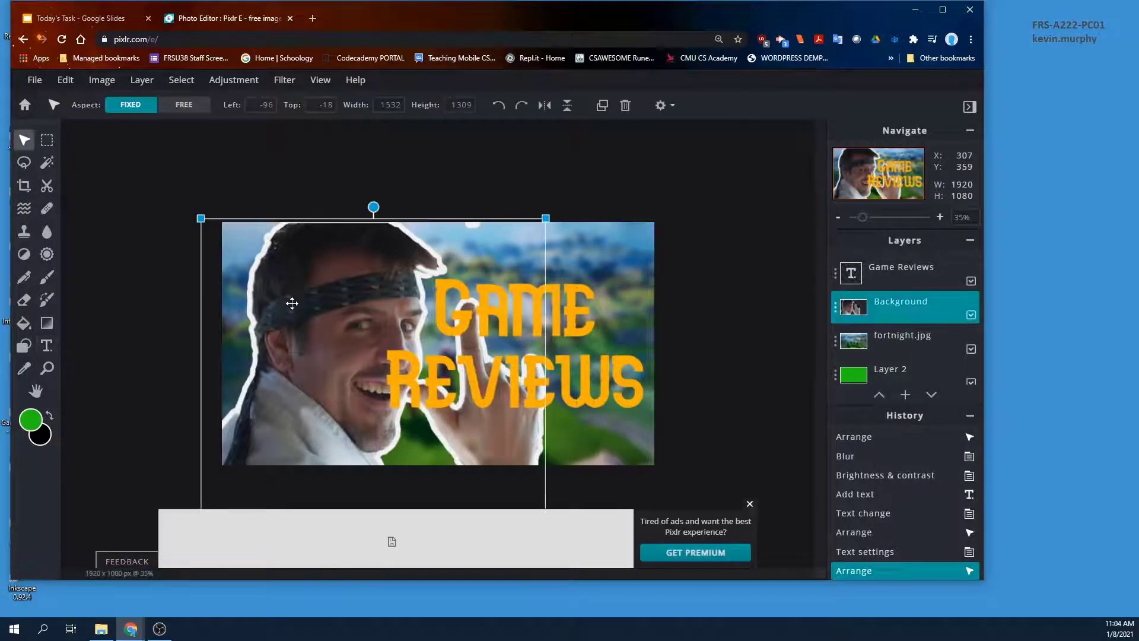
left_click_drag(292, 303, 276, 304)
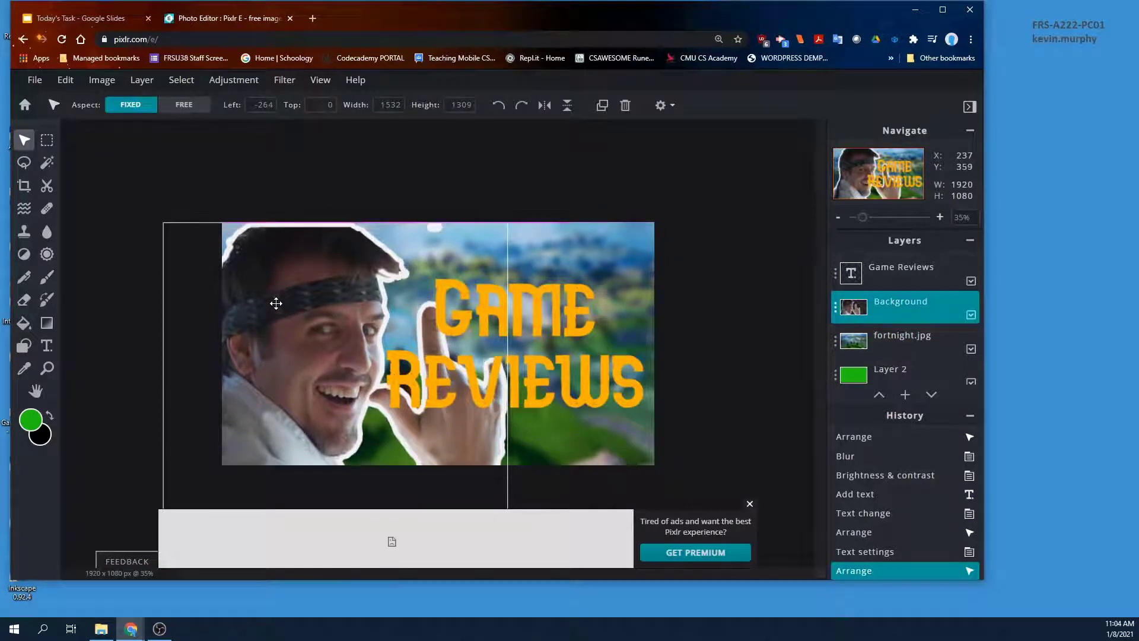
left_click_drag(276, 303, 276, 301)
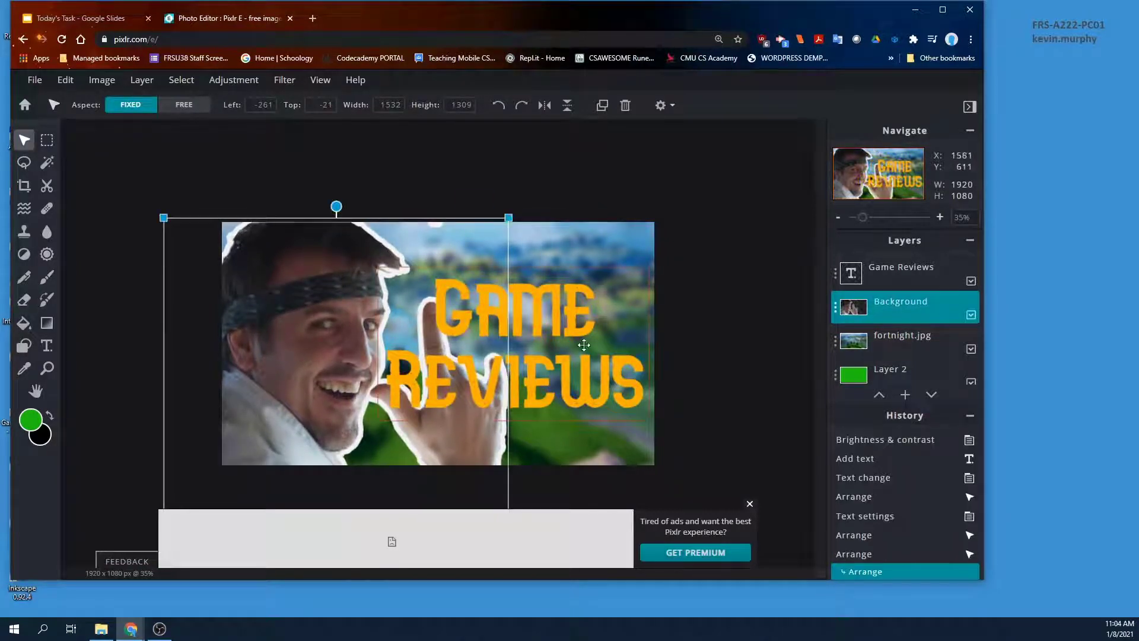
Step: Rasterize the Game Reviews text layer and reposition it at about left 675 and top 175
left_click_drag(580, 333, 571, 326)
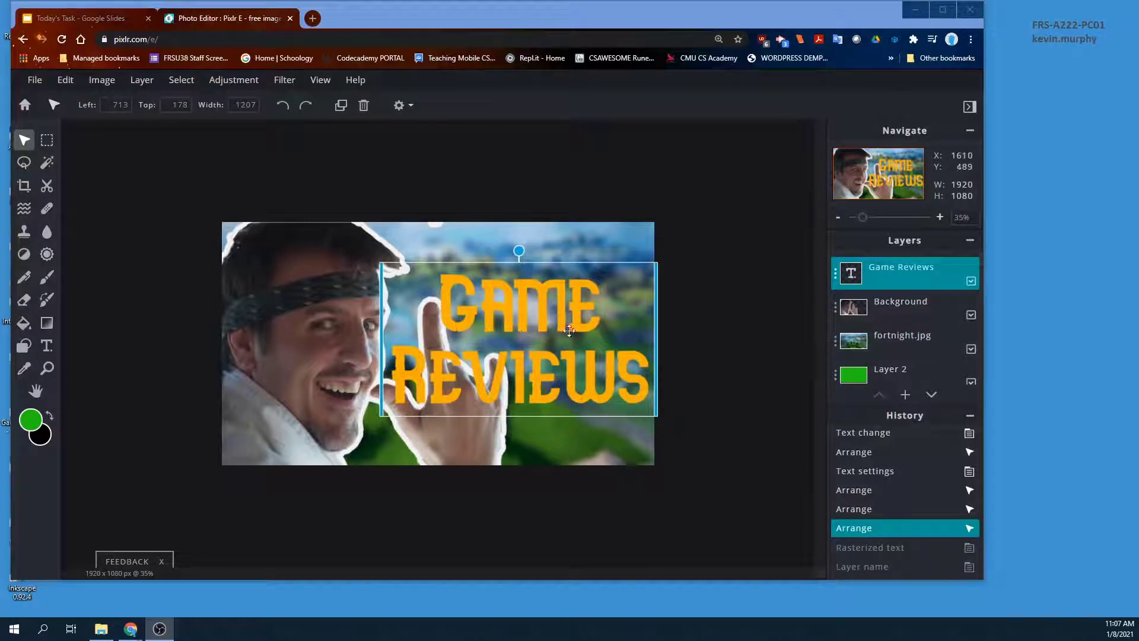
double_click(537, 326)
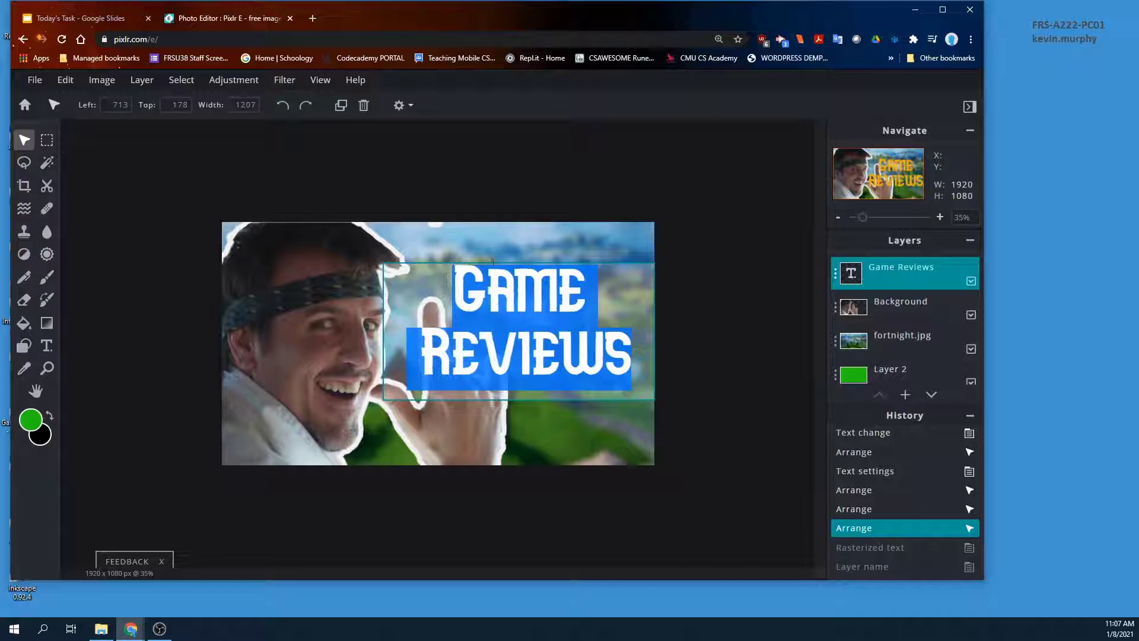
left_click(619, 289)
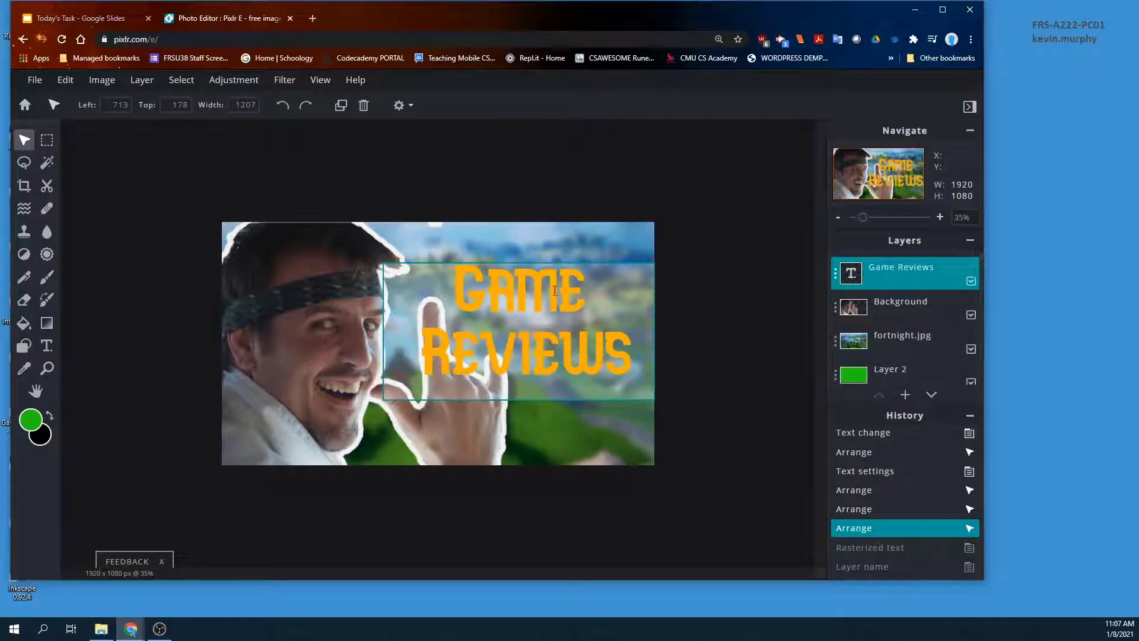
double_click(858, 276)
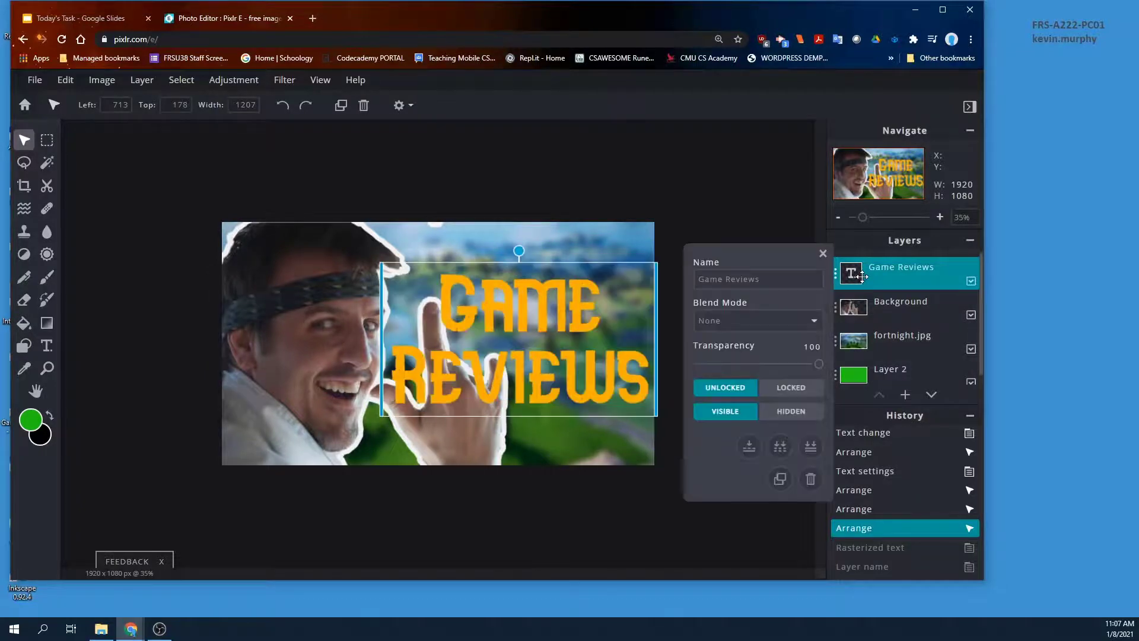
left_click_drag(563, 279, 562, 278)
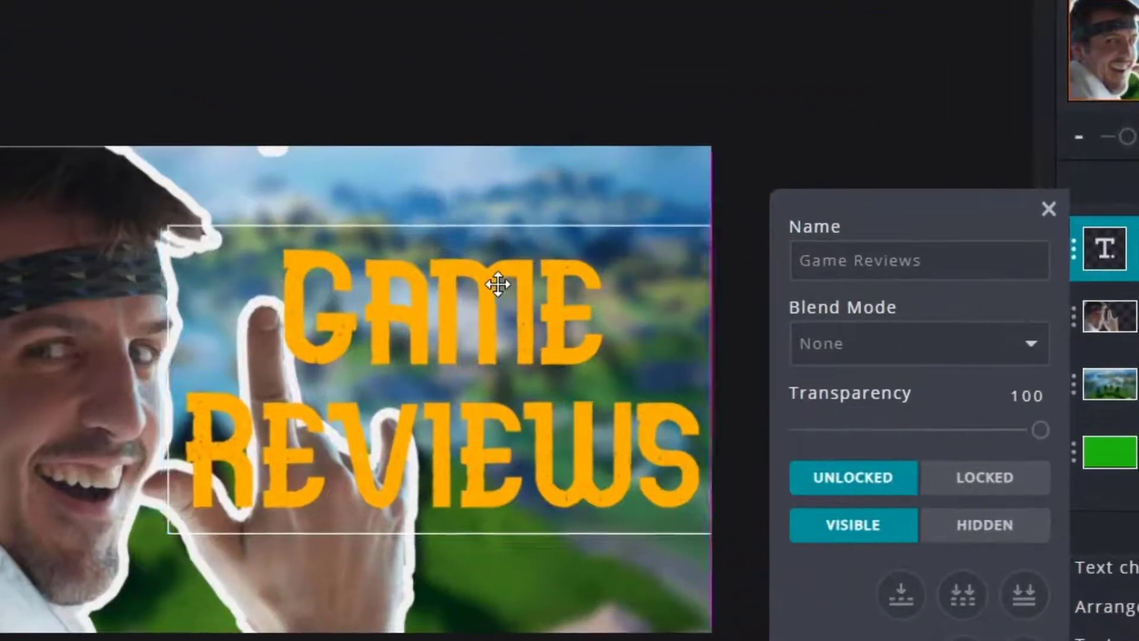
right_click(500, 287)
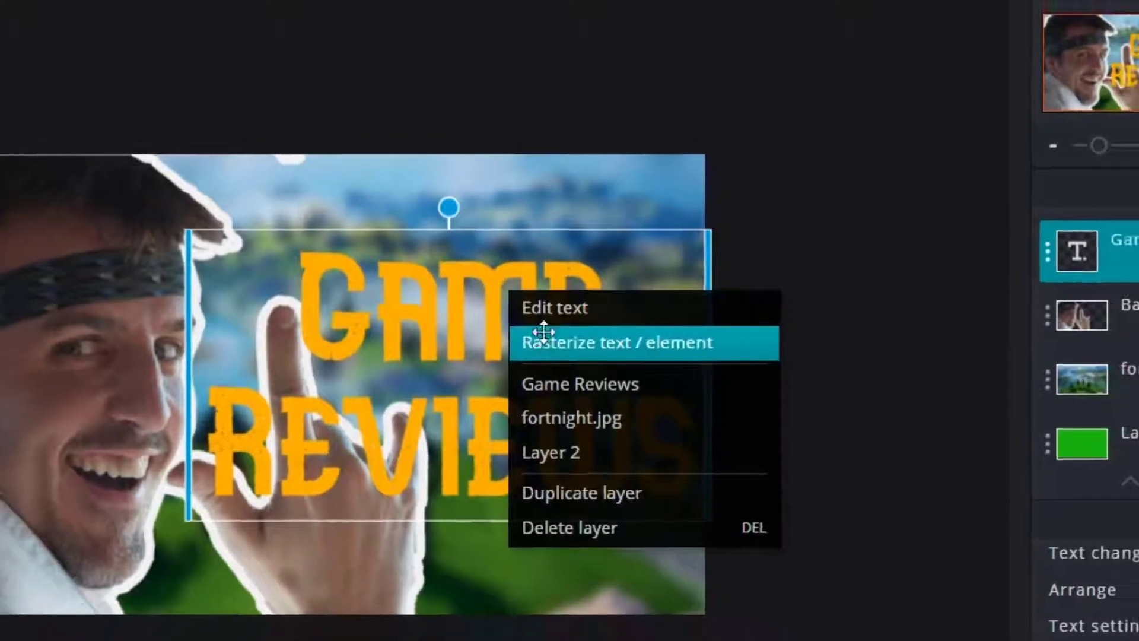
left_click(542, 344)
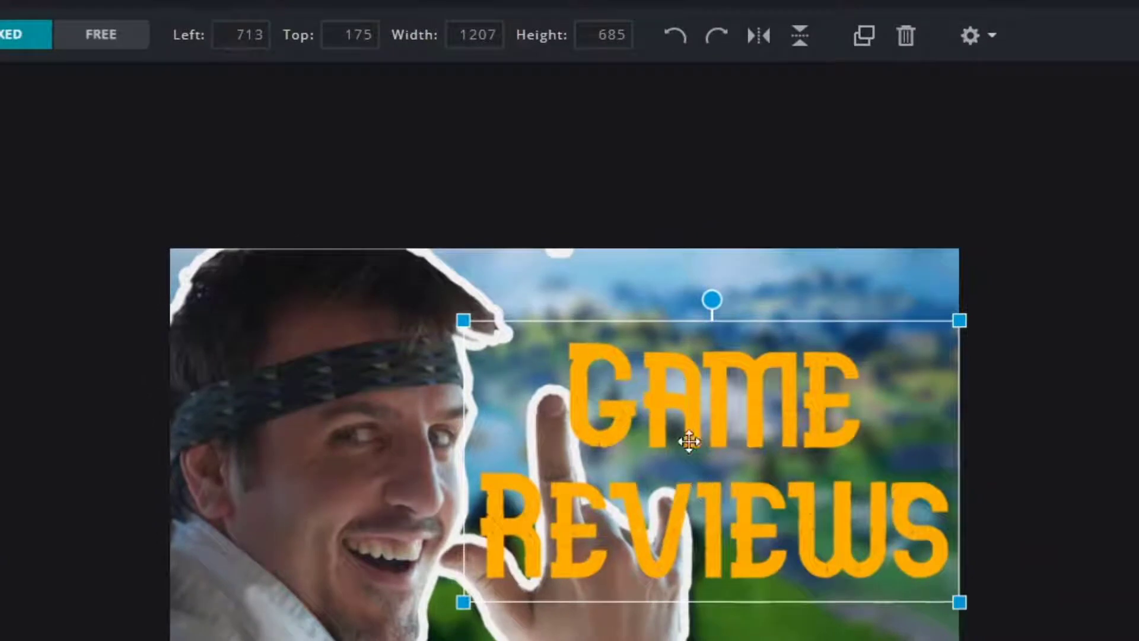
left_click_drag(724, 386, 715, 392)
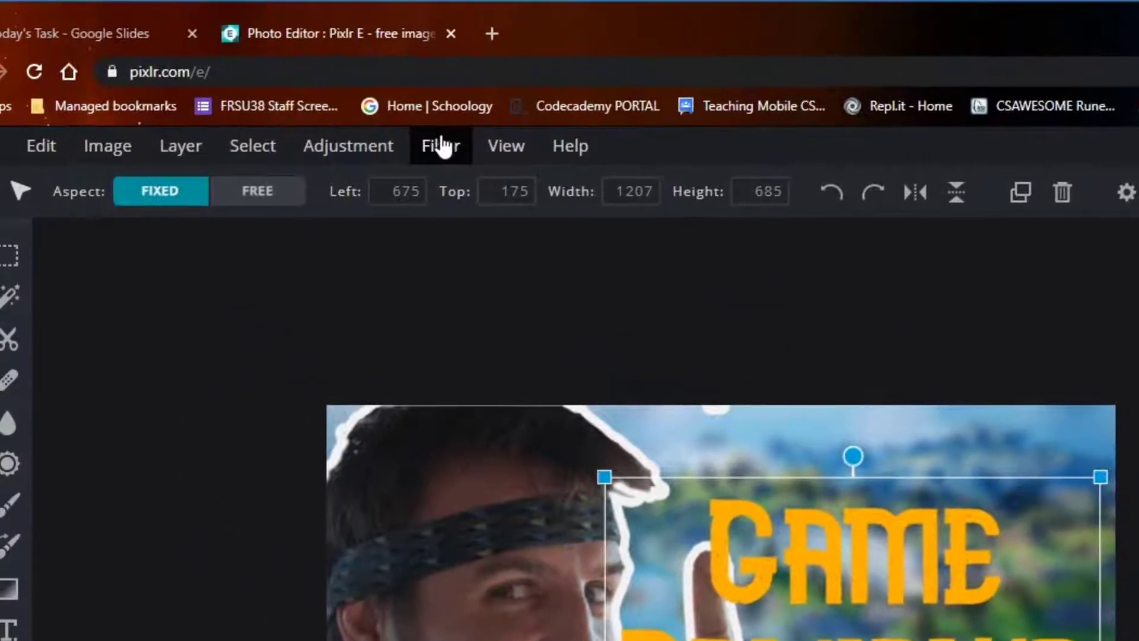
Step: Apply a white outer glow around the Game Reviews lettering, adjusting its size and feather for a tight outline
left_click(446, 151)
mouse_move(452, 221)
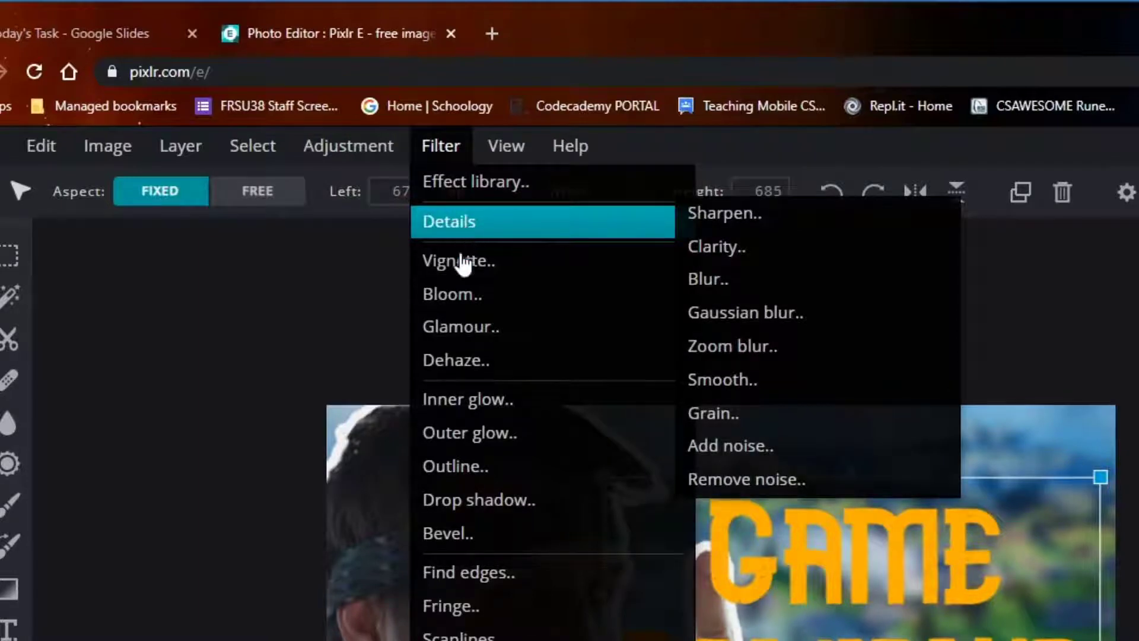
left_click(473, 432)
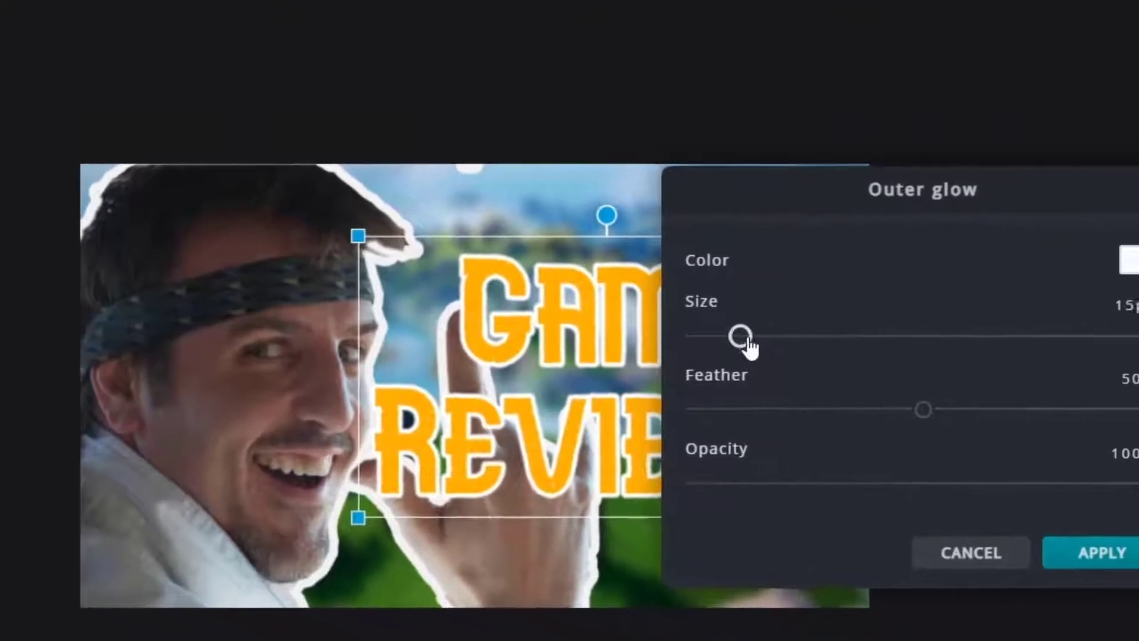
left_click_drag(805, 365, 838, 365)
left_click_drag(721, 323, 691, 322)
left_click_drag(898, 399, 883, 396)
left_click(1061, 539)
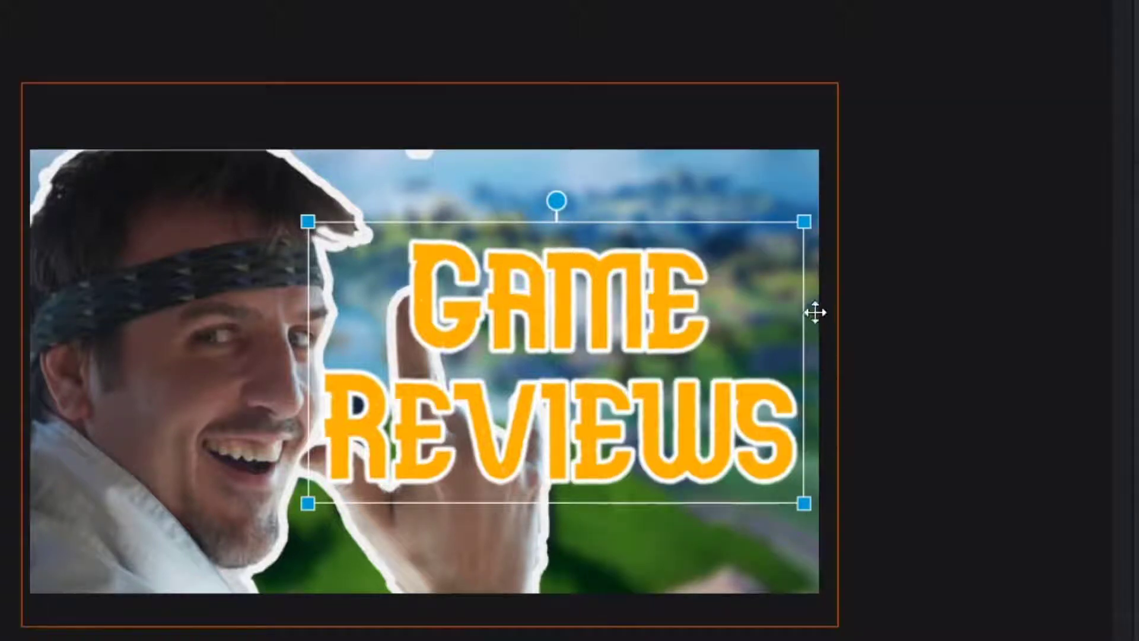
Step: Tilt the Game Reviews lettering slightly counterclockwise, shrink it to about 698 × 396, and place it in the image's upper-right area
left_click_drag(556, 201, 546, 203)
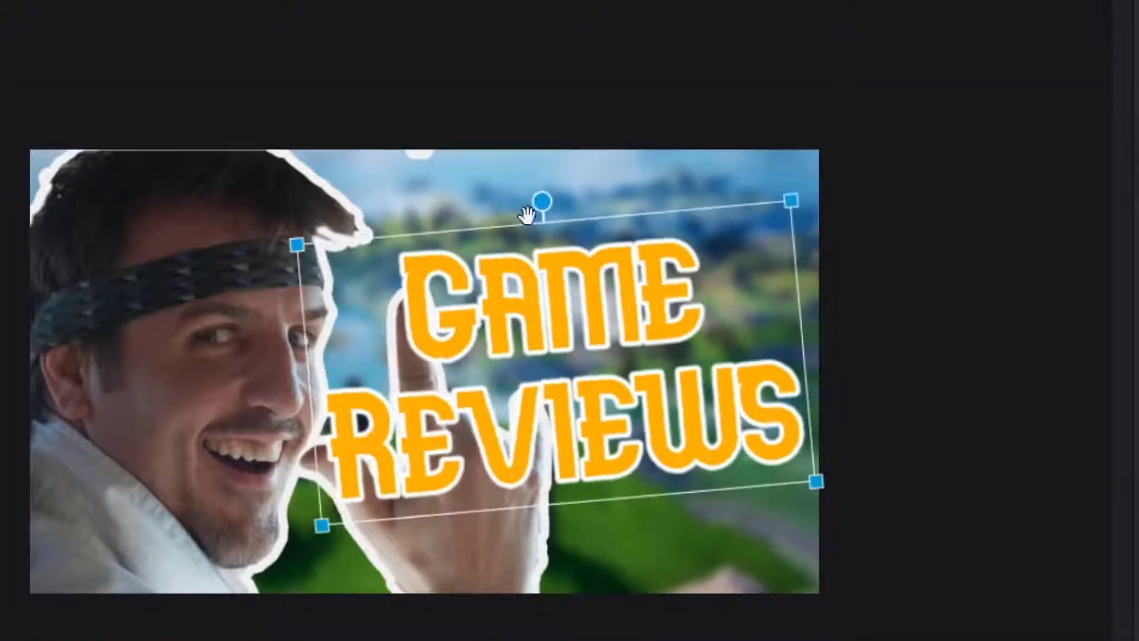
left_click_drag(298, 245, 403, 283)
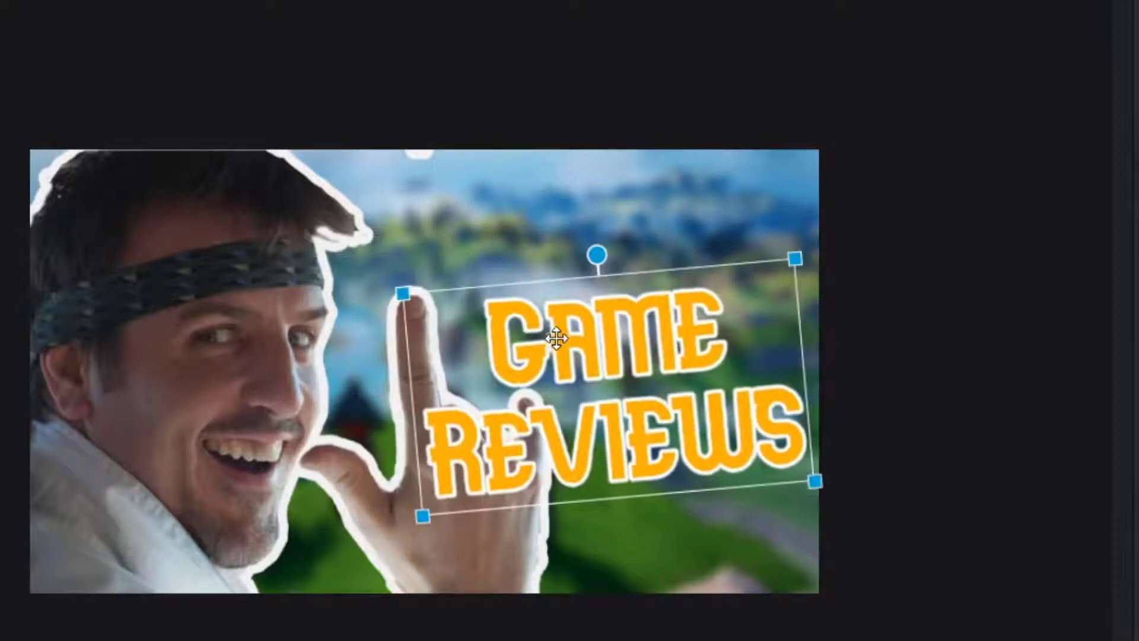
left_click_drag(554, 330, 549, 251)
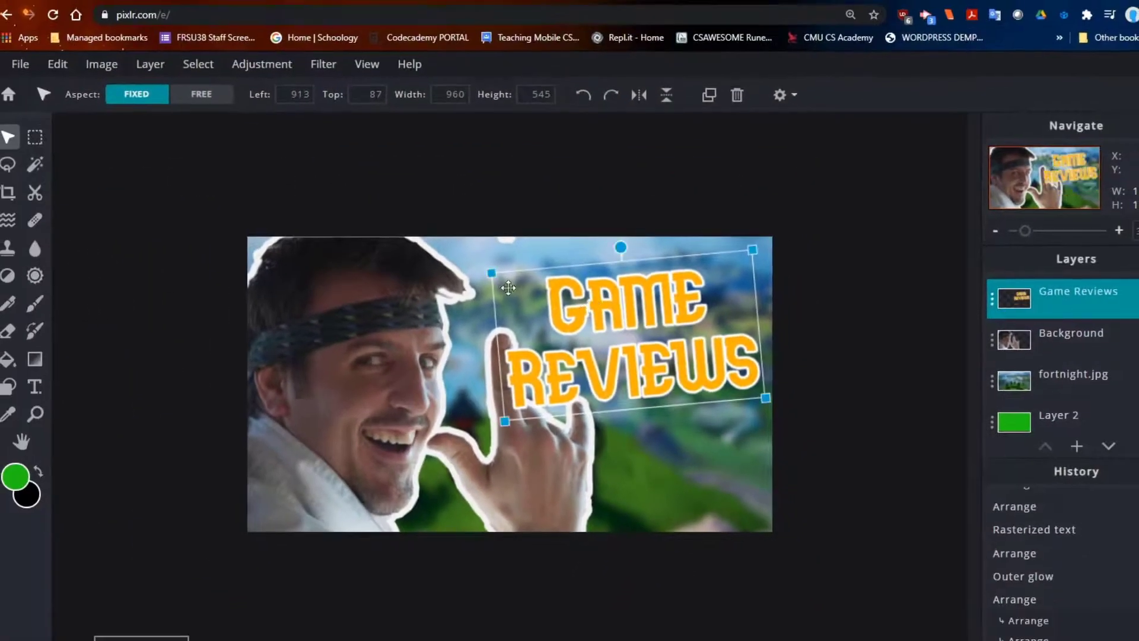
left_click_drag(490, 274, 524, 289)
left_click_drag(593, 406, 597, 433)
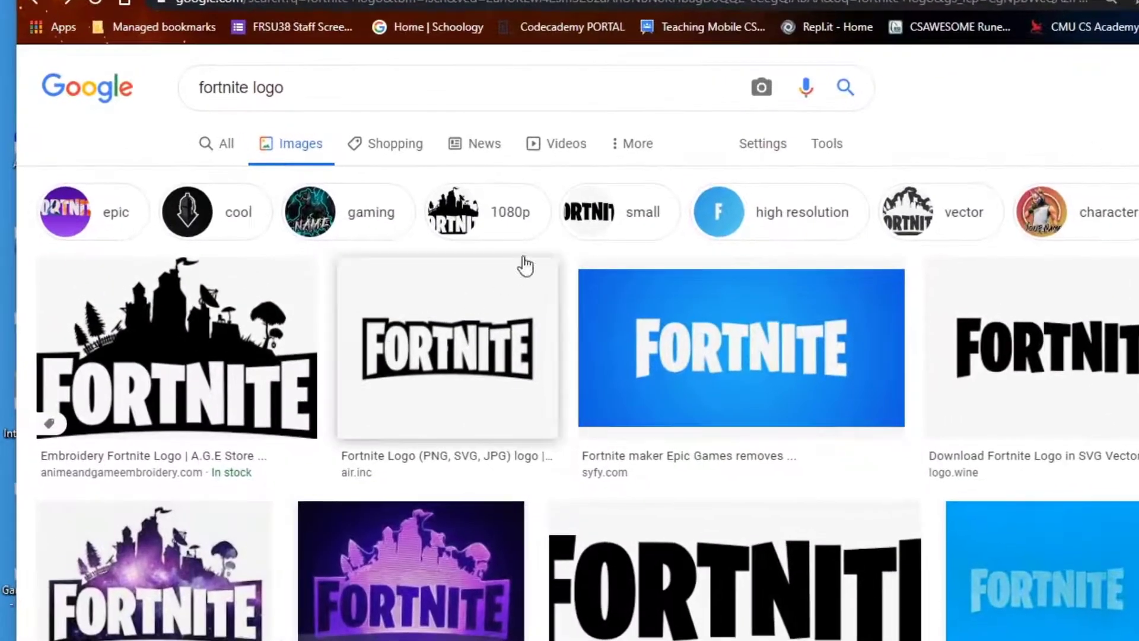
Step: In Google Images, limit the "fortnite logo" results to transparent images
left_click(824, 144)
left_click(258, 180)
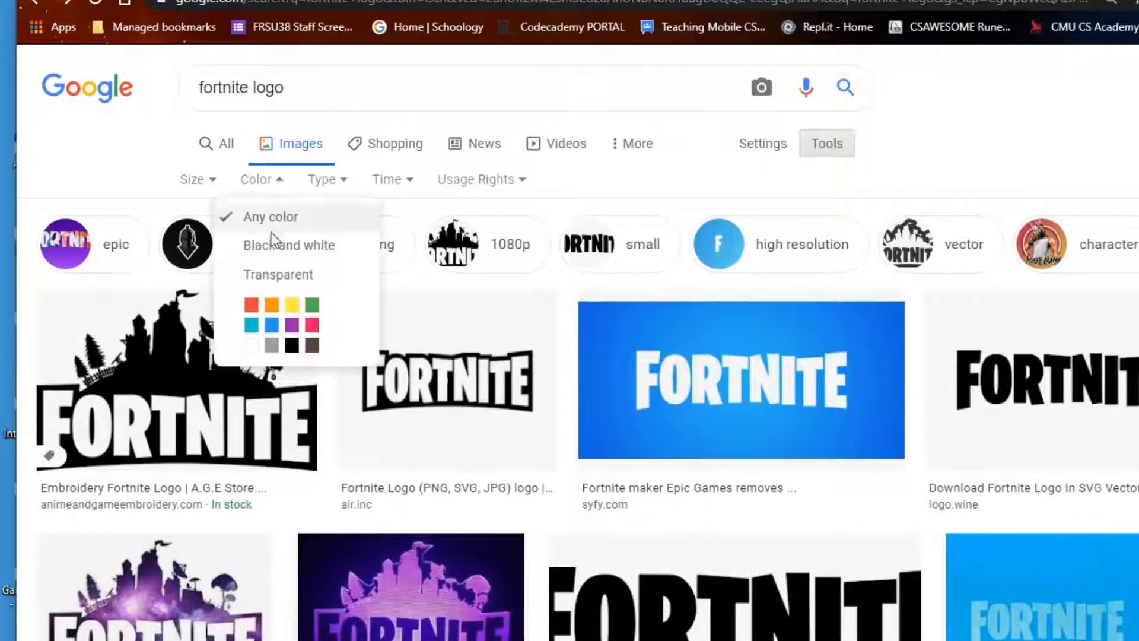
left_click(274, 274)
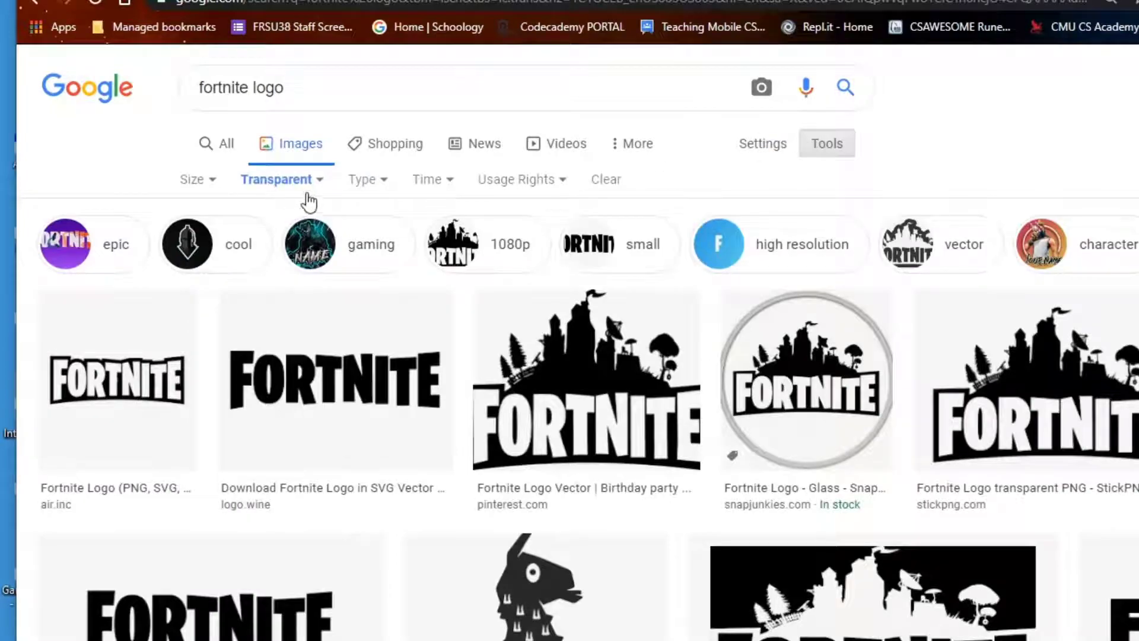
Step: Find the Battle Royale logo with hanging dog tags on pinterest.com and copy its image address
scroll(386, 510, "down", 5)
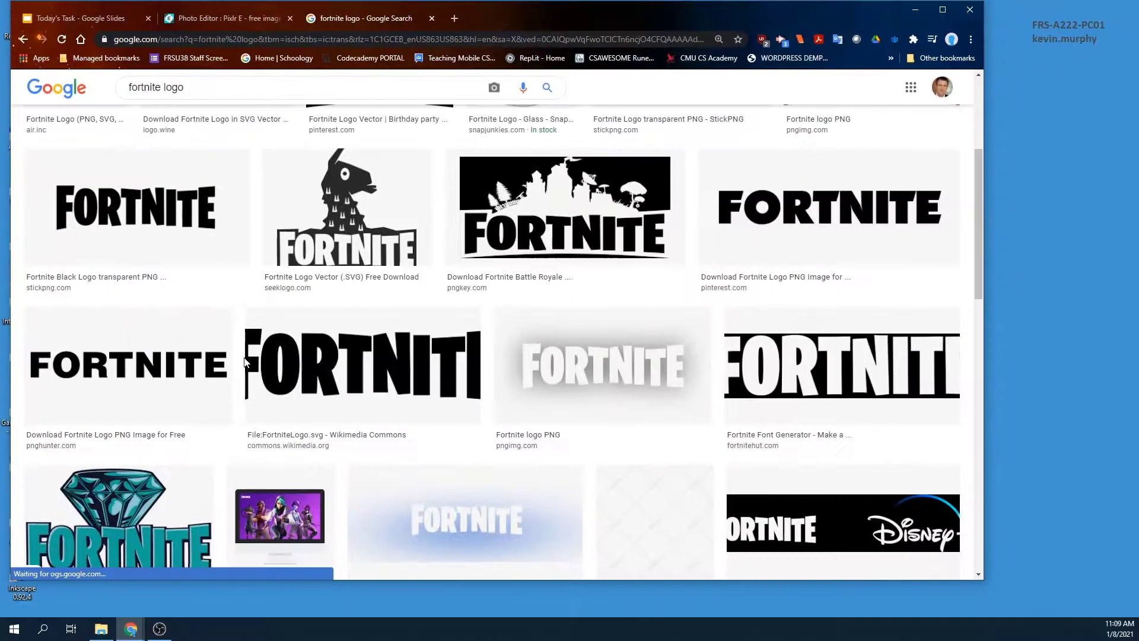
scroll(263, 385, "down", 10)
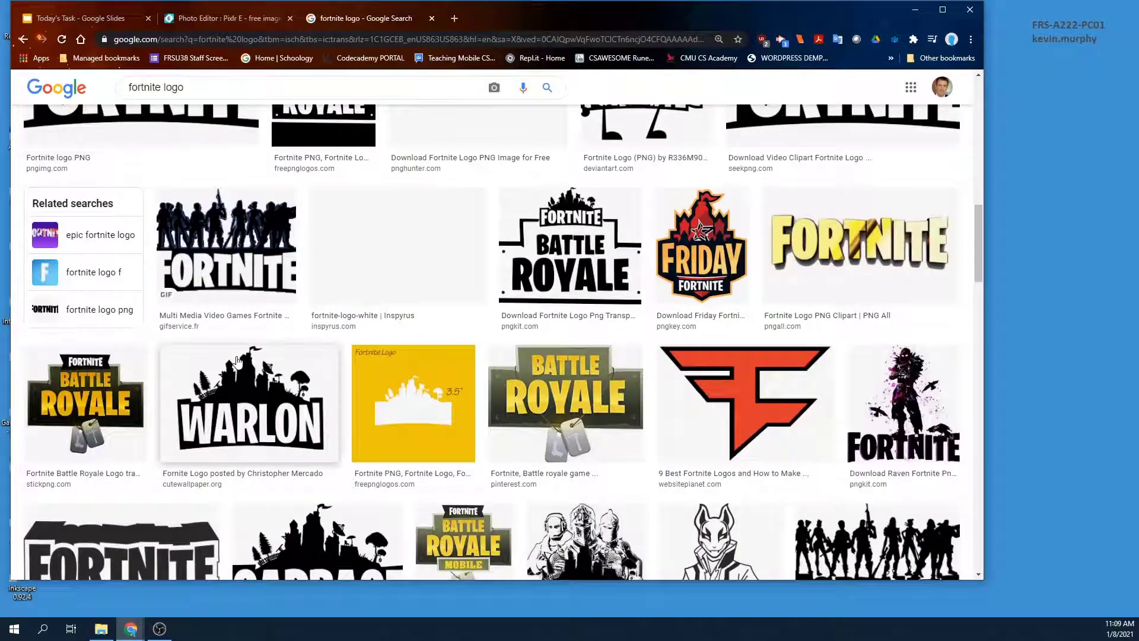
scroll(236, 361, "down", 5)
scroll(237, 361, "up", 3)
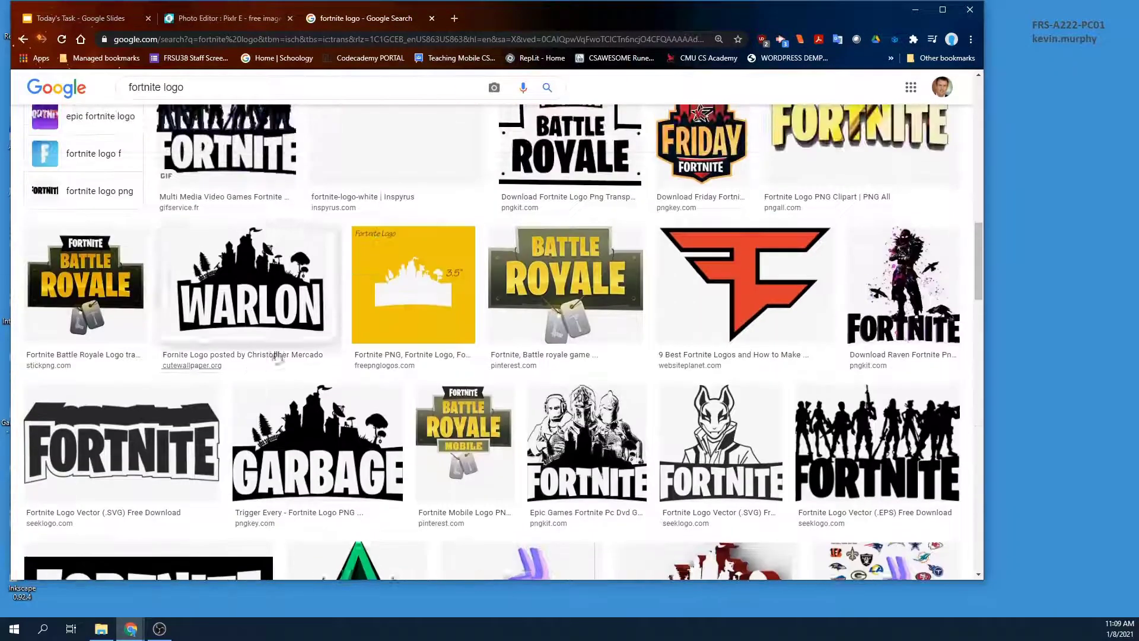
left_click(562, 254)
right_click(708, 169)
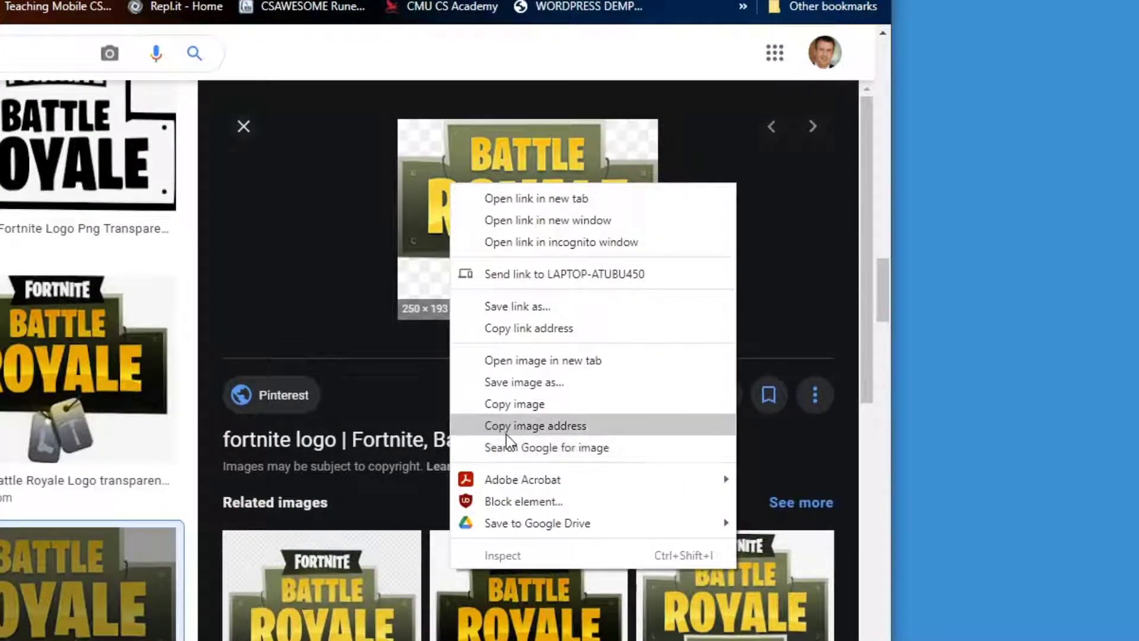
left_click(554, 429)
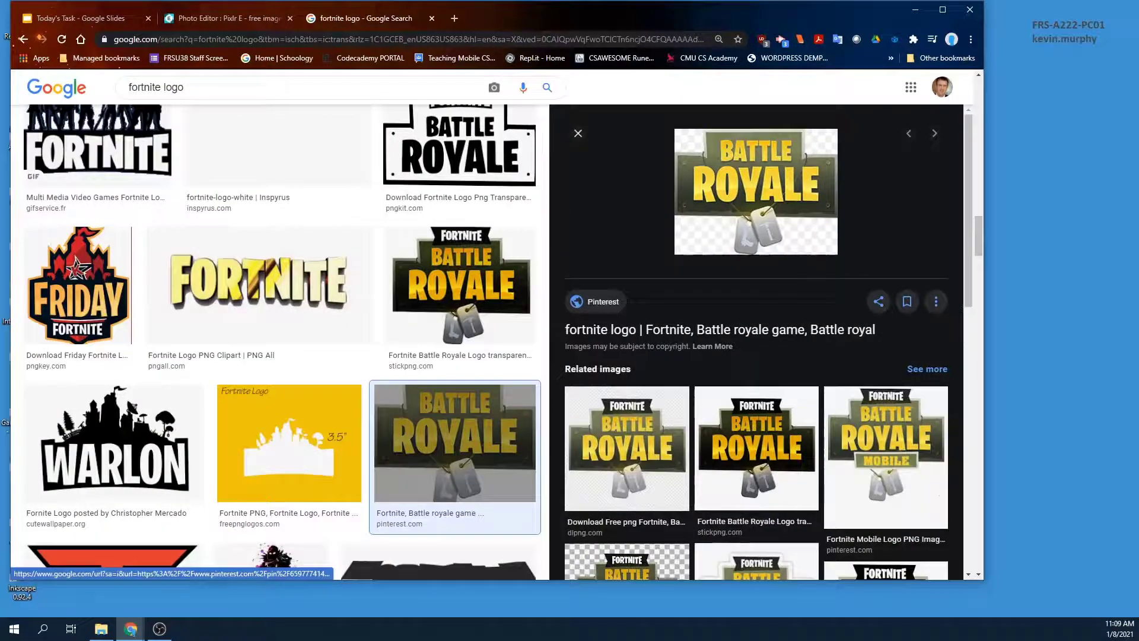
Step: Return to Pixlr E and add the Battle Royale logo as a layer from the copied image URL
left_click(225, 19)
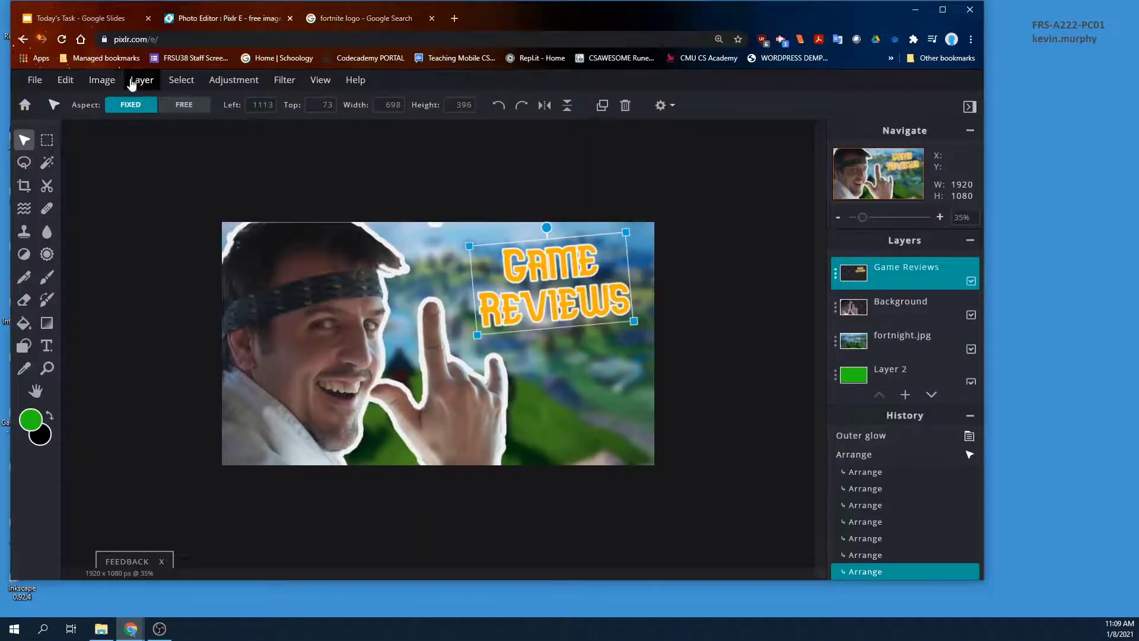
left_click(140, 79)
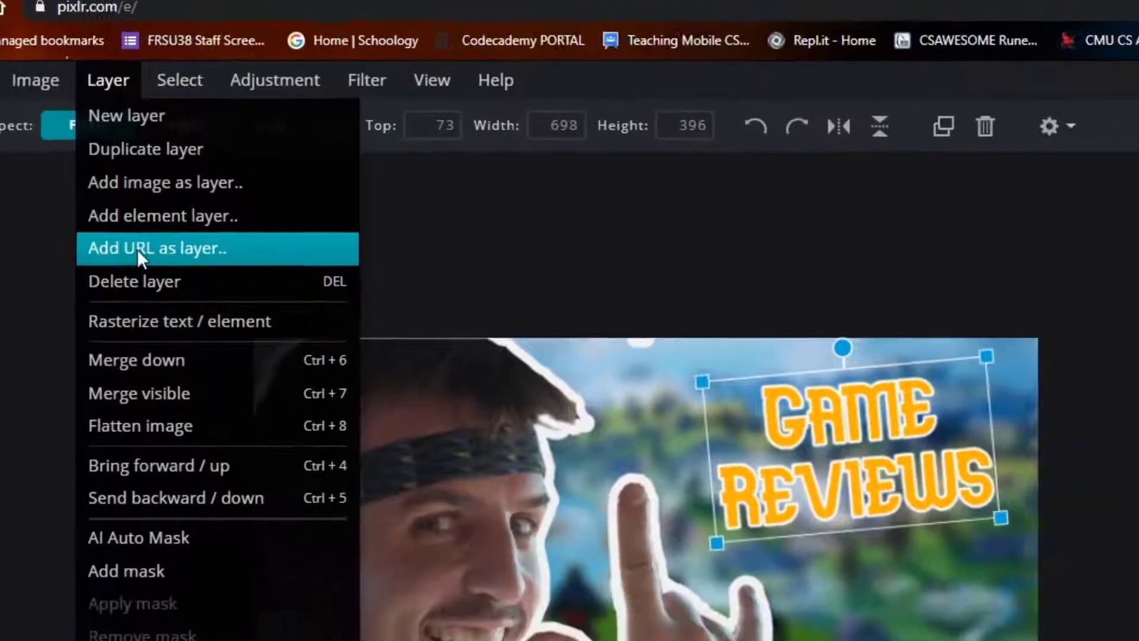
left_click(309, 347)
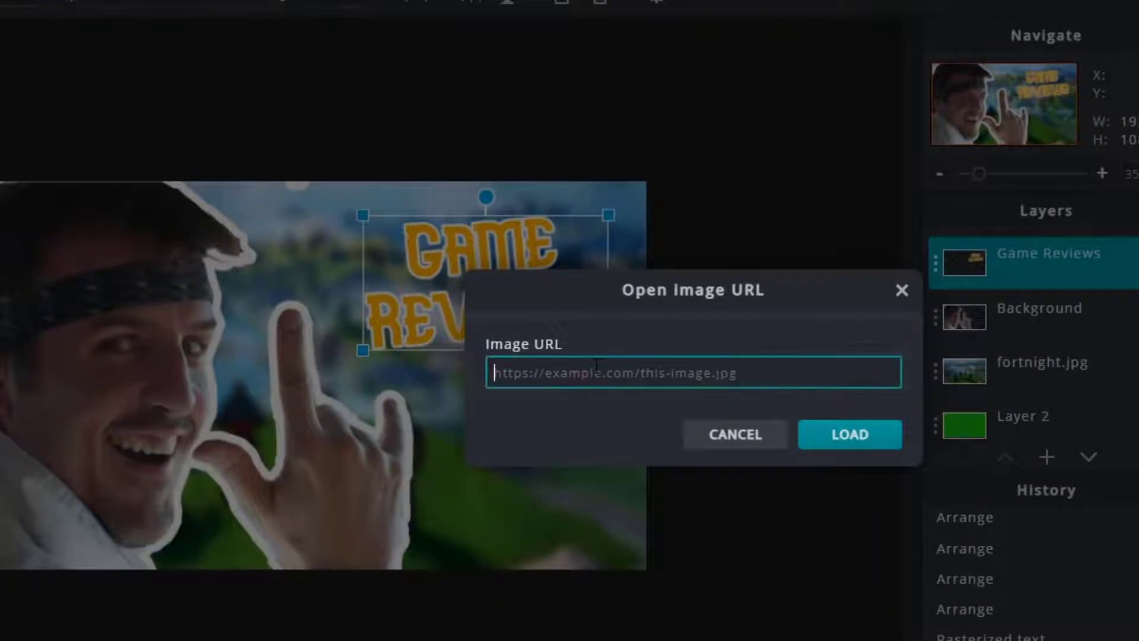
key("ctrl+v")
left_click(842, 433)
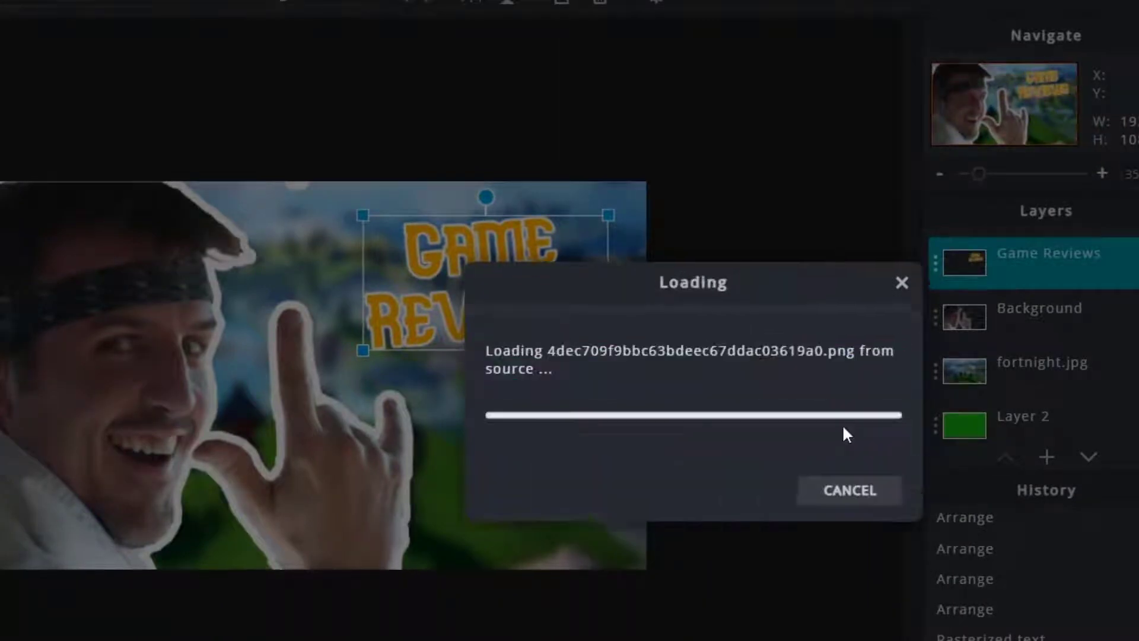
Step: Shrink the Battle Royale logo, place it below the Game Reviews title beside the hand, and tilt it slightly clockwise
left_click_drag(346, 410, 502, 530)
left_click_drag(401, 451, 510, 490)
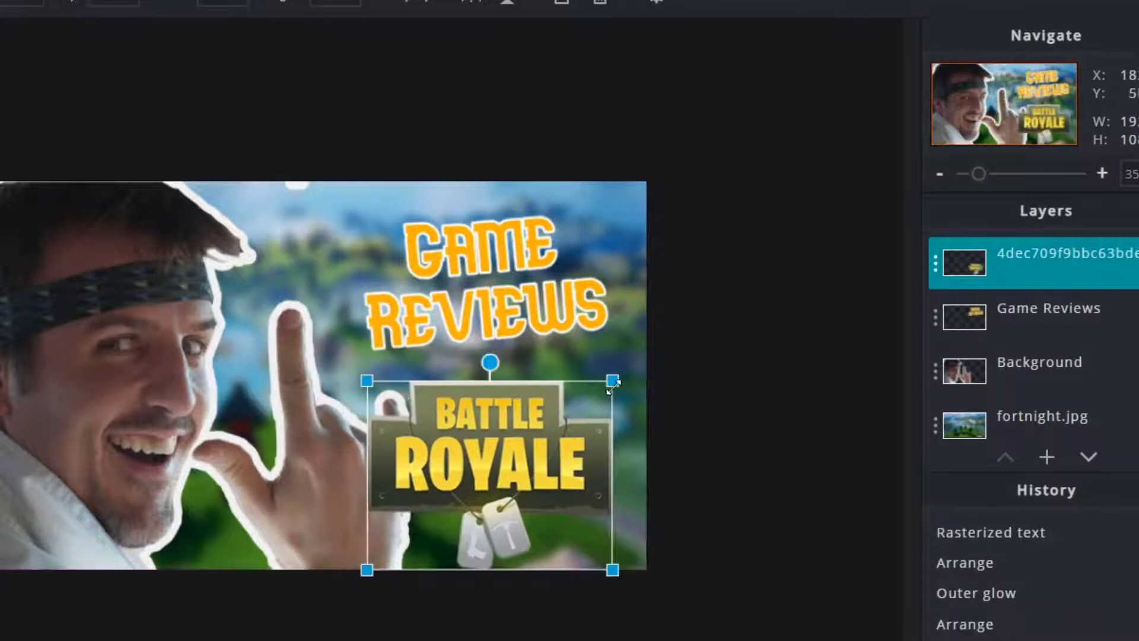
left_click_drag(613, 385, 548, 428)
left_click_drag(477, 444, 553, 415)
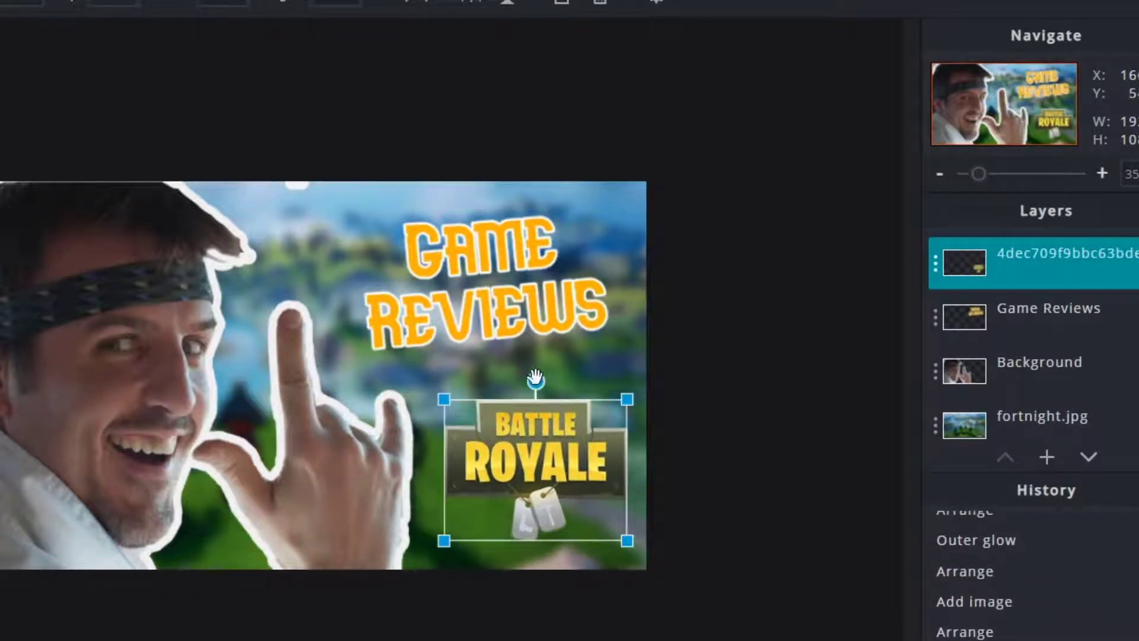
left_click_drag(535, 378, 546, 379)
left_click(360, 364)
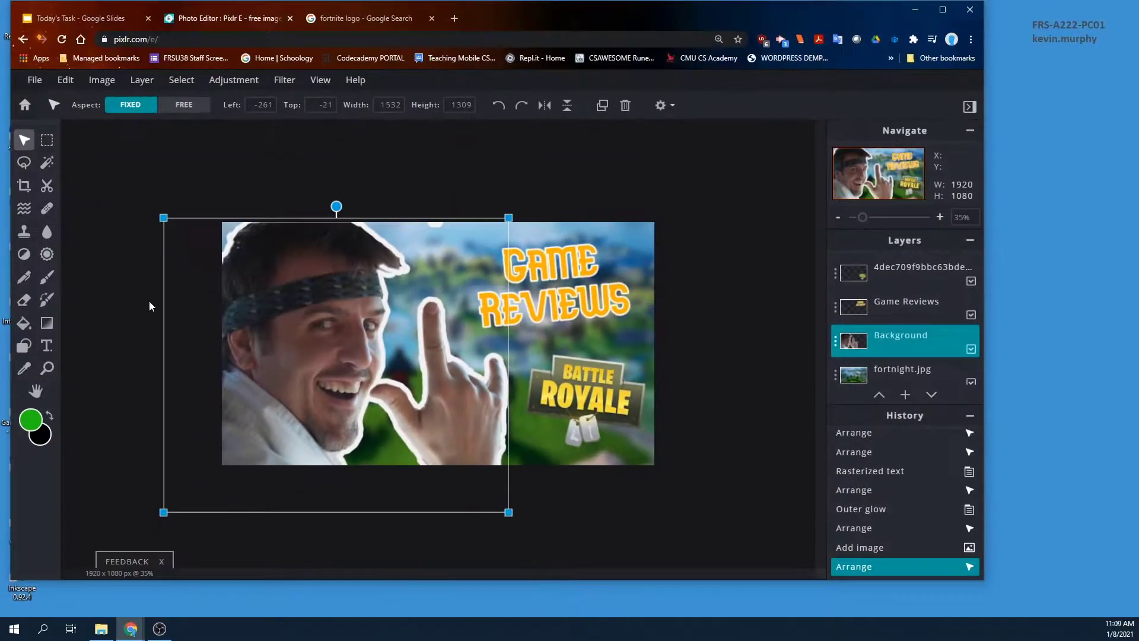
Step: Nudge the Top 10 title slightly left along the upper edge of the thumbnail
left_click(141, 295)
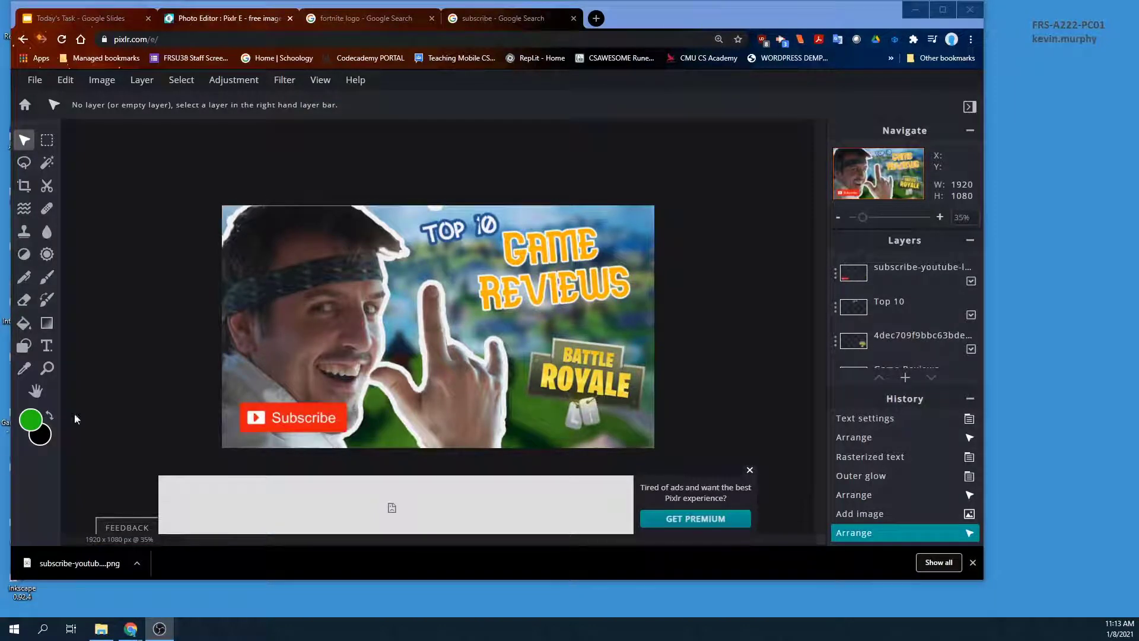
left_click(436, 237)
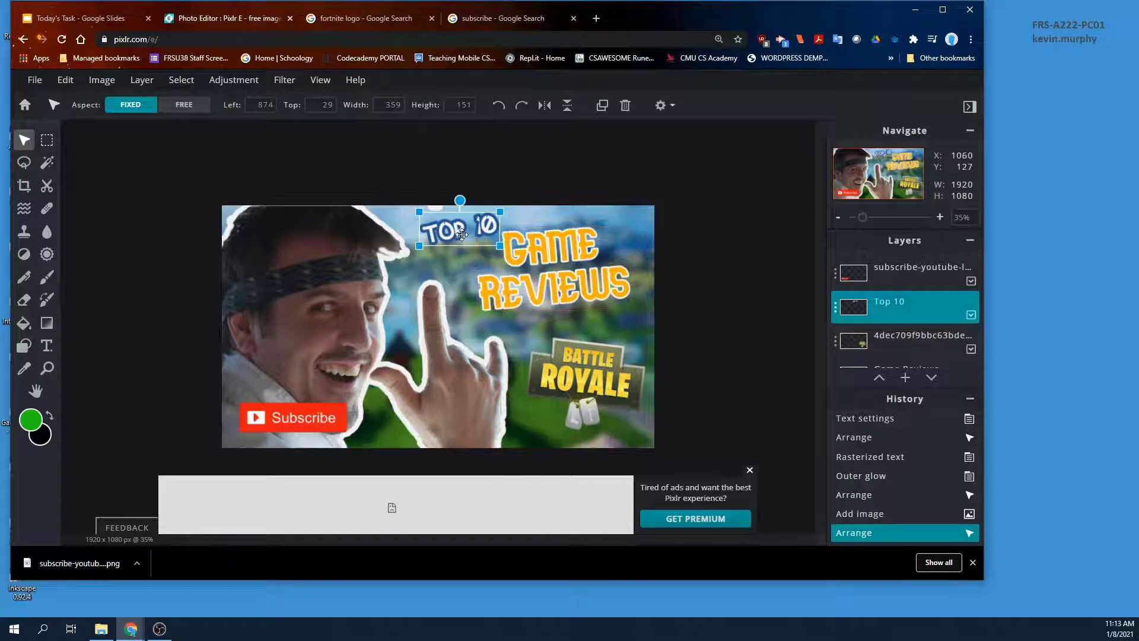
left_click_drag(461, 234, 457, 235)
right_click(457, 236)
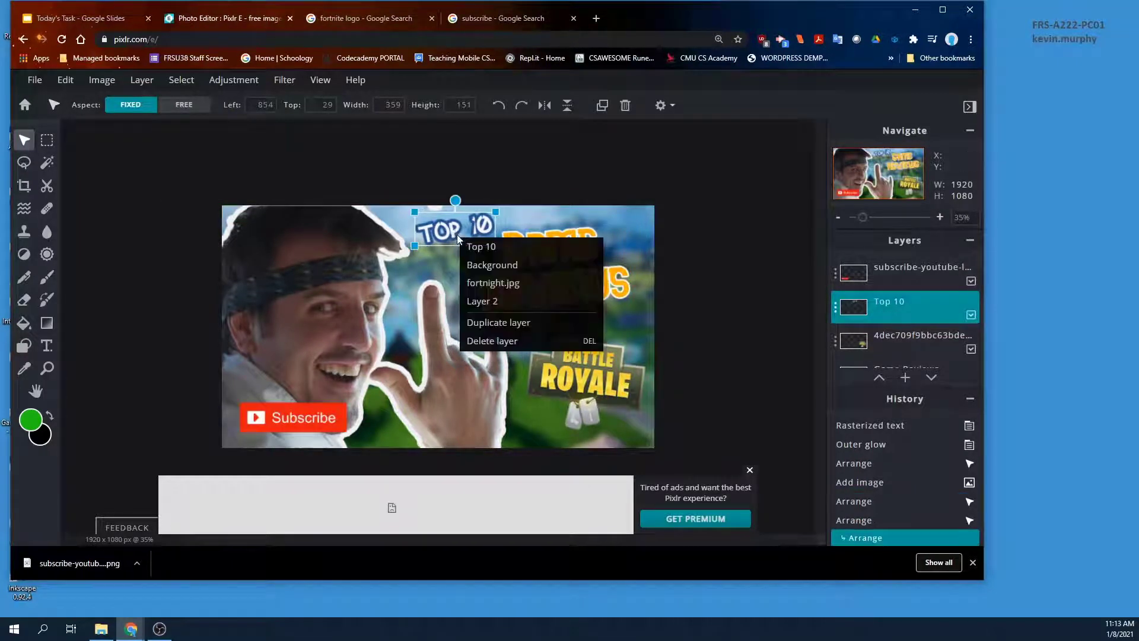
Step: Apply a white outer glow to the Subscribe button layer with a wider size, 57% feather and 75% opacity
left_click(317, 436)
left_click(284, 79)
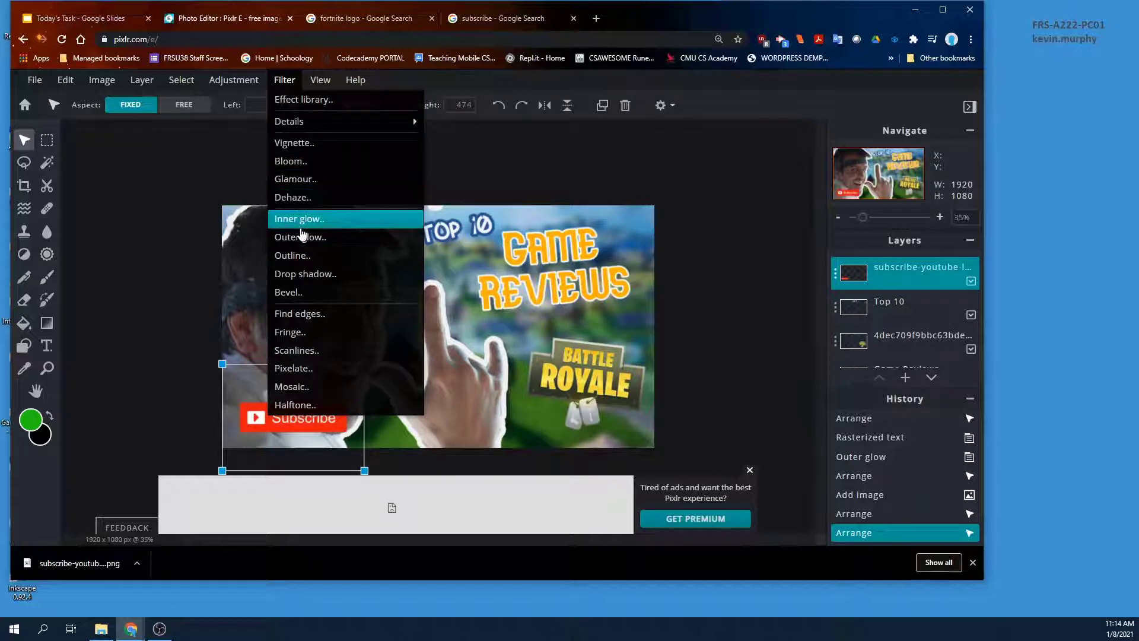
left_click(318, 238)
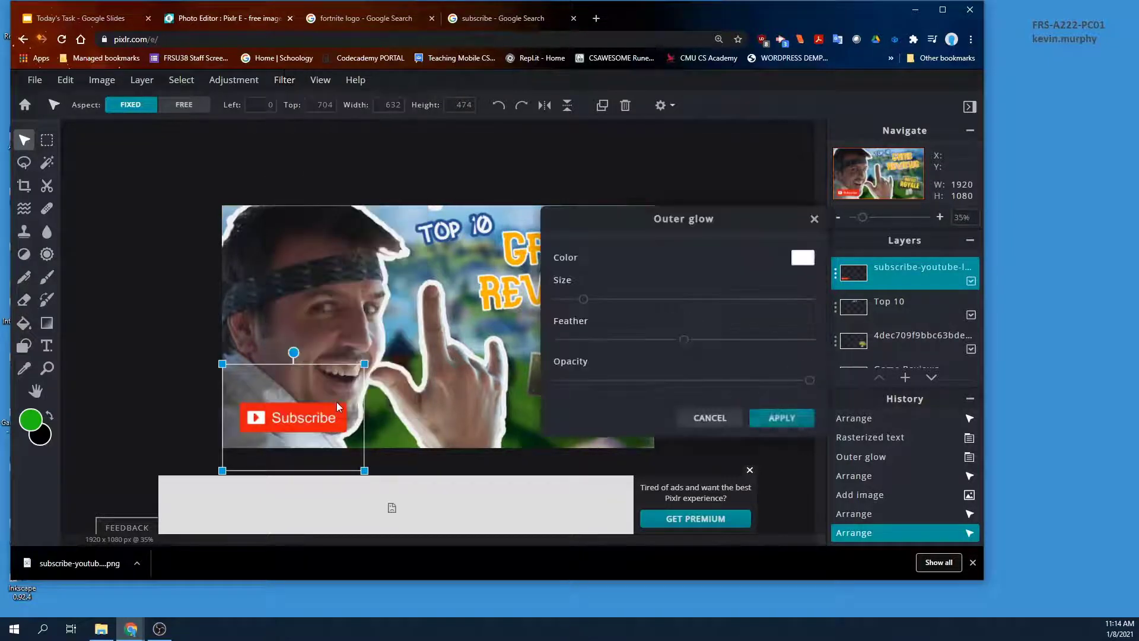
left_click_drag(606, 303, 602, 303)
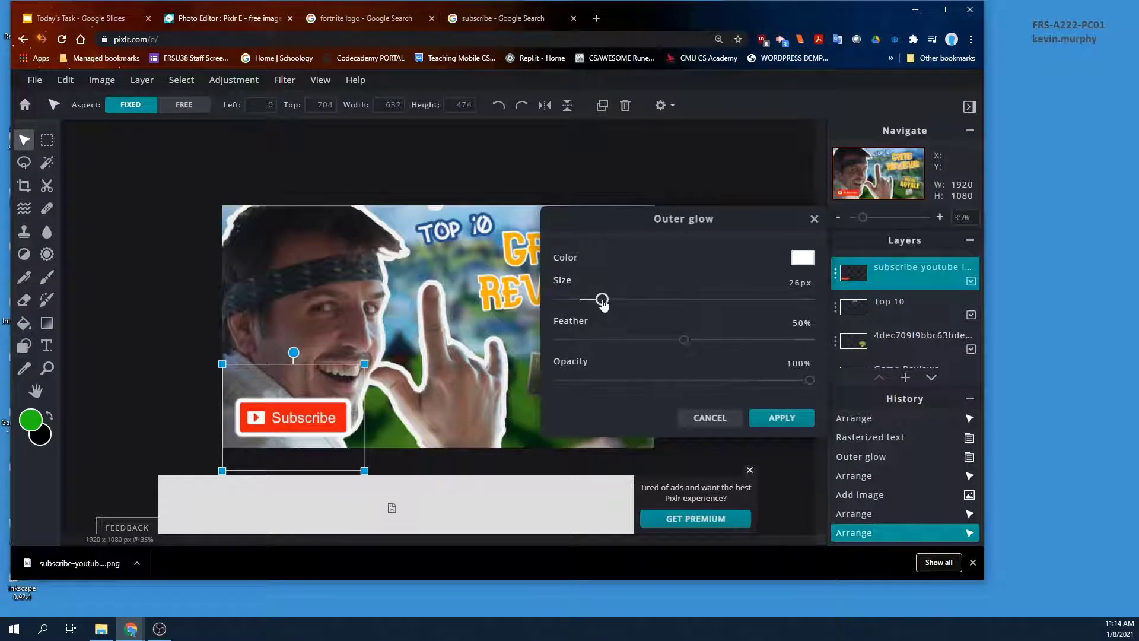
left_click_drag(723, 347, 702, 341)
left_click_drag(808, 385, 750, 382)
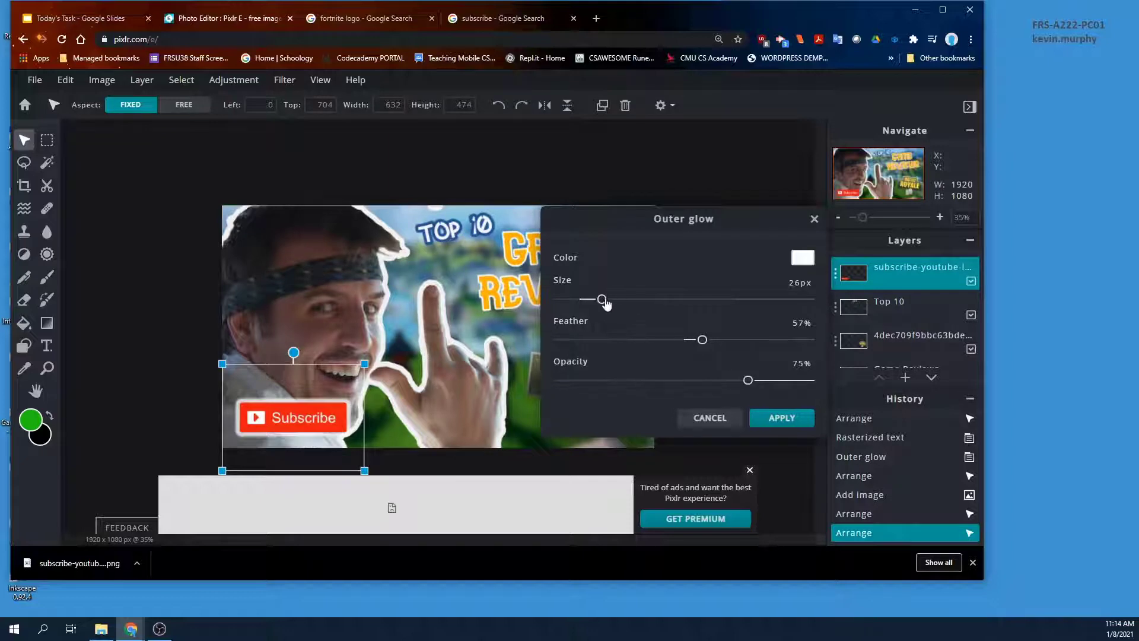
left_click_drag(605, 303, 621, 303)
left_click(778, 418)
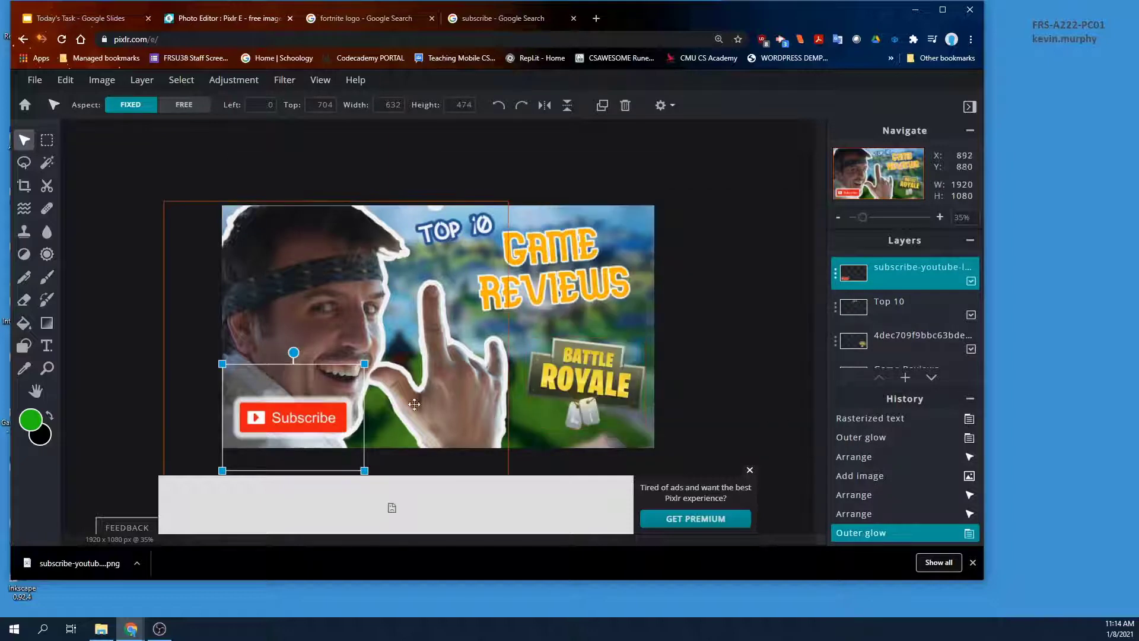
Step: Shrink the Subscribe button and place it closer to the lower-left corner of the thumbnail
left_click_drag(364, 363, 387, 350)
left_click_drag(362, 371, 389, 373)
left_click(714, 300)
Step: Add a black drop shadow to the Battle Royale logo with 83% opacity, 22 px blur, 24 px horizontal offset and an increased vertical offset
left_click(285, 81)
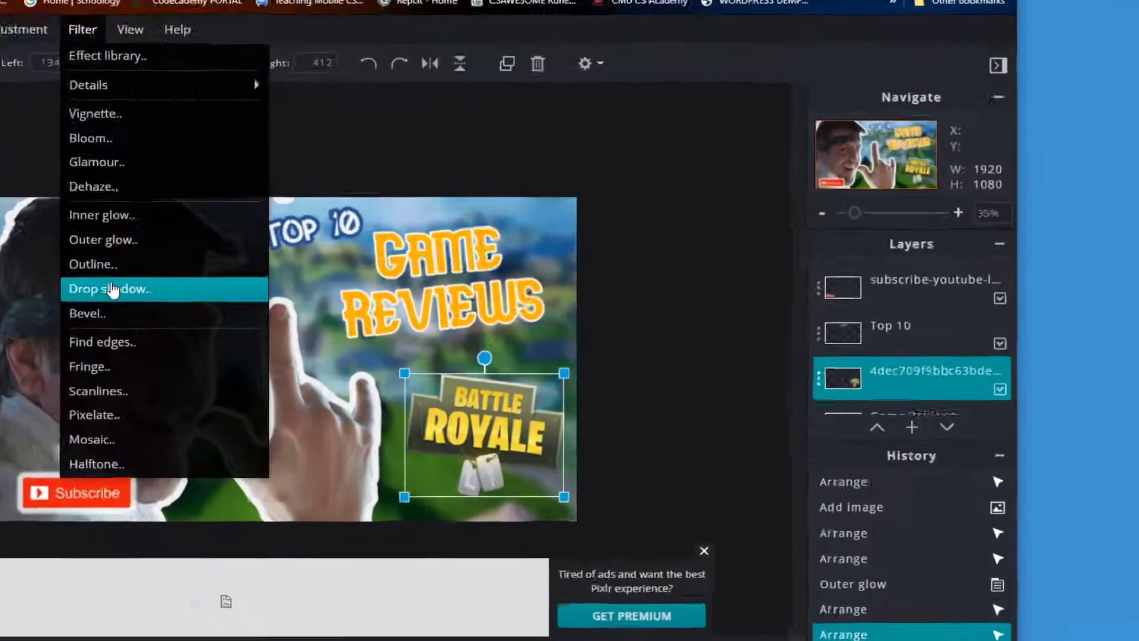
left_click(302, 274)
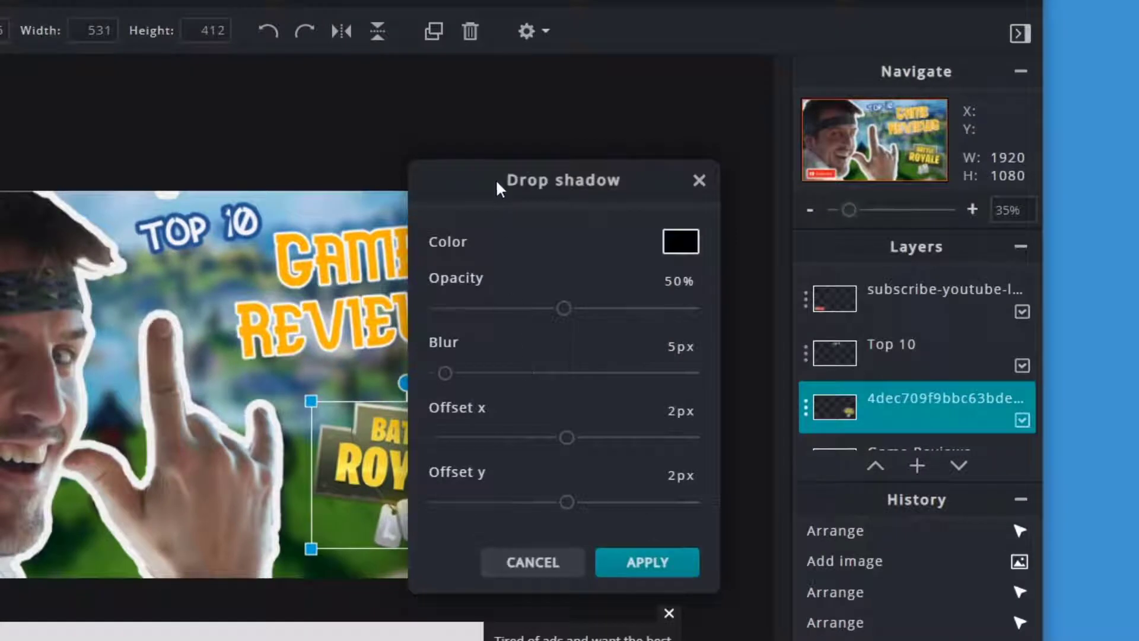
left_click_drag(496, 179, 637, 181)
left_click_drag(591, 389, 617, 385)
left_click(714, 310)
left_click_drag(719, 315, 788, 309)
left_click_drag(707, 437, 738, 442)
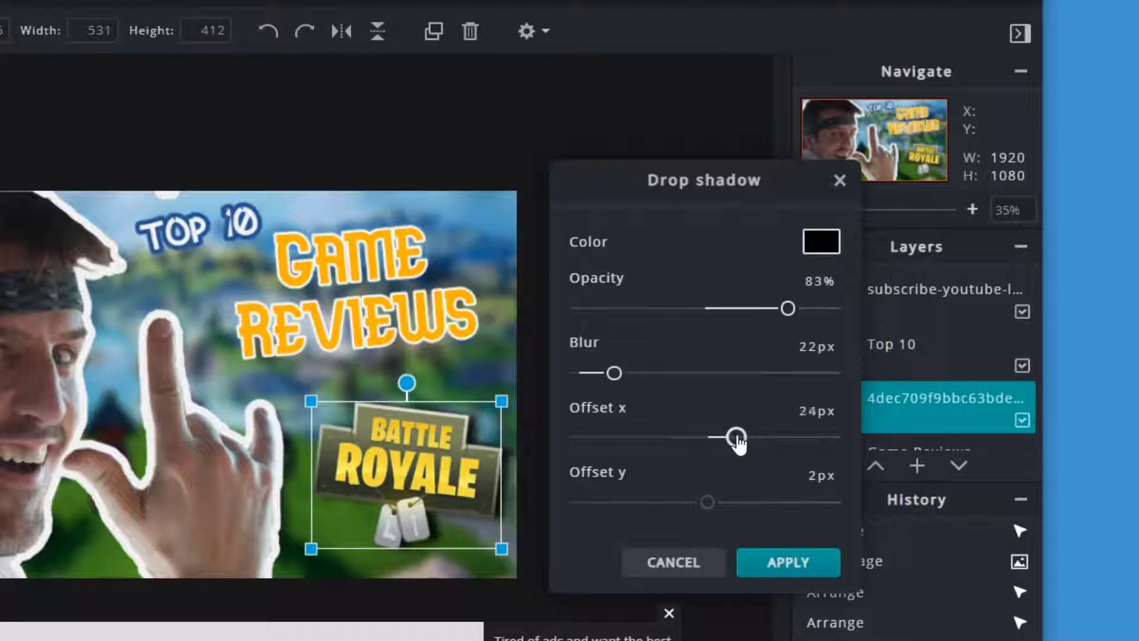
left_click_drag(693, 505, 730, 502)
left_click(778, 559)
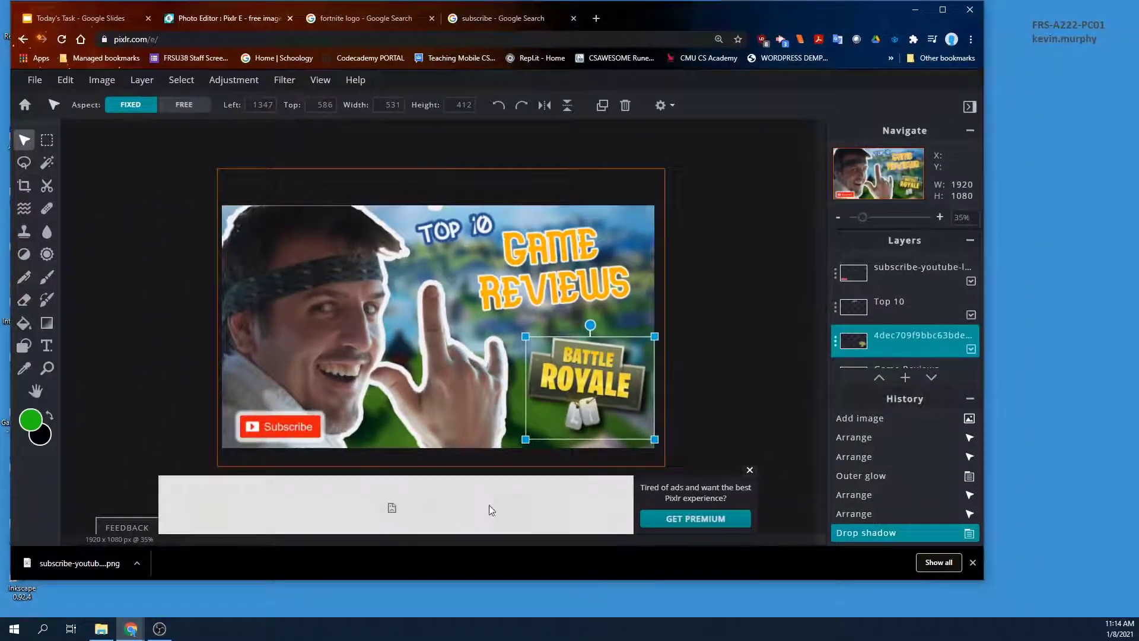
Step: Add a black drop shadow to the Game Reviews title with 58% opacity, 24 px blur, 10 px horizontal and 18 px vertical offset
left_click(516, 314)
left_click(511, 302)
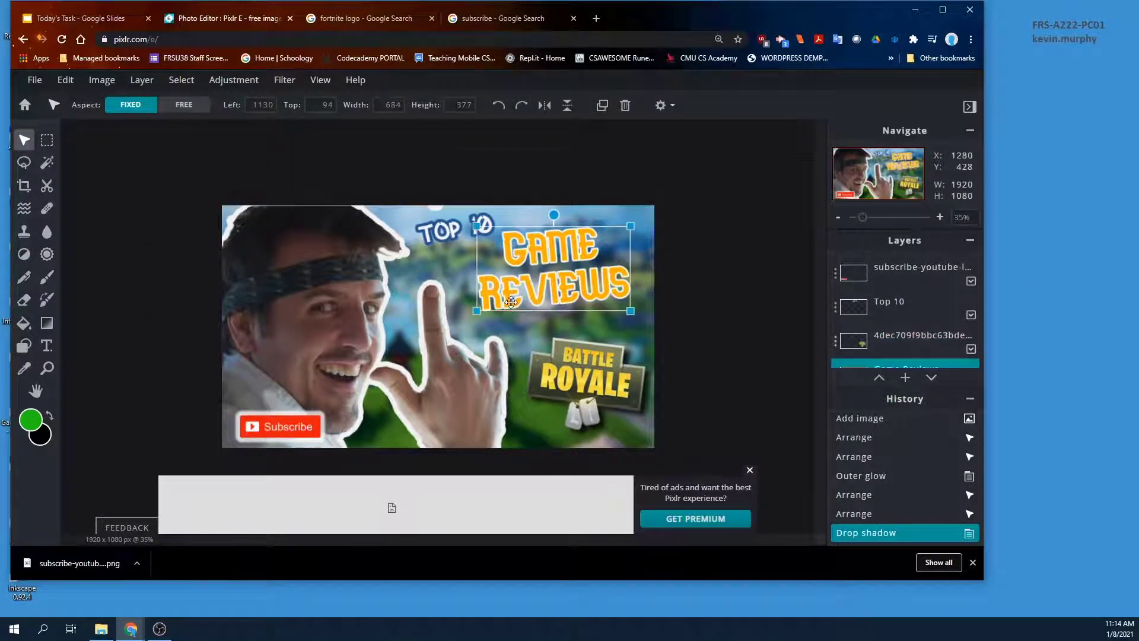
left_click(284, 79)
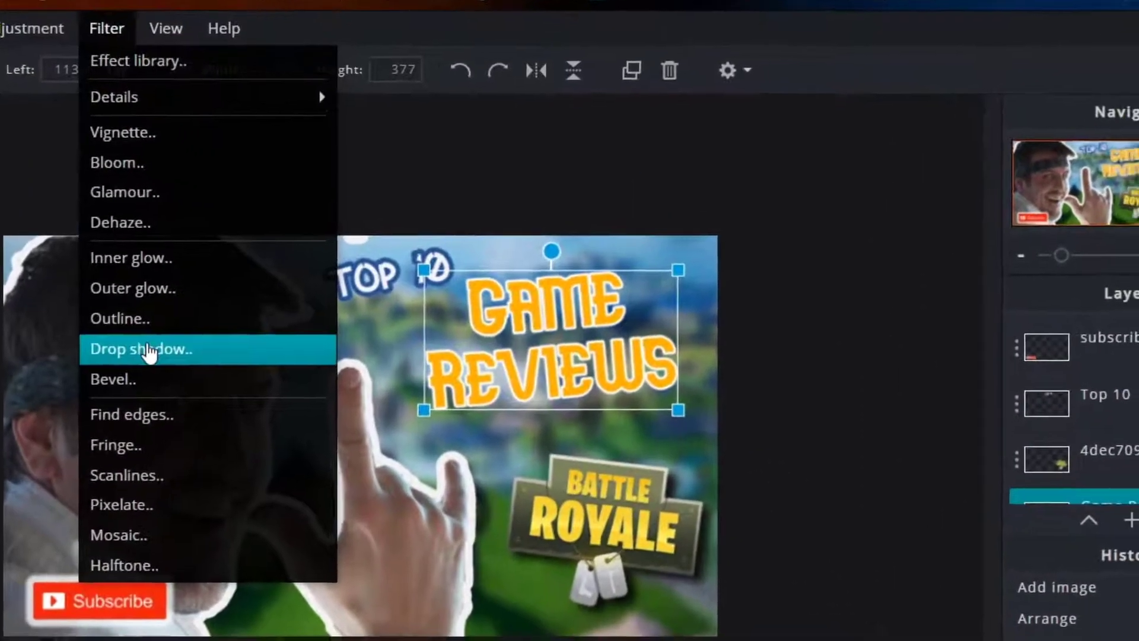
left_click(149, 351)
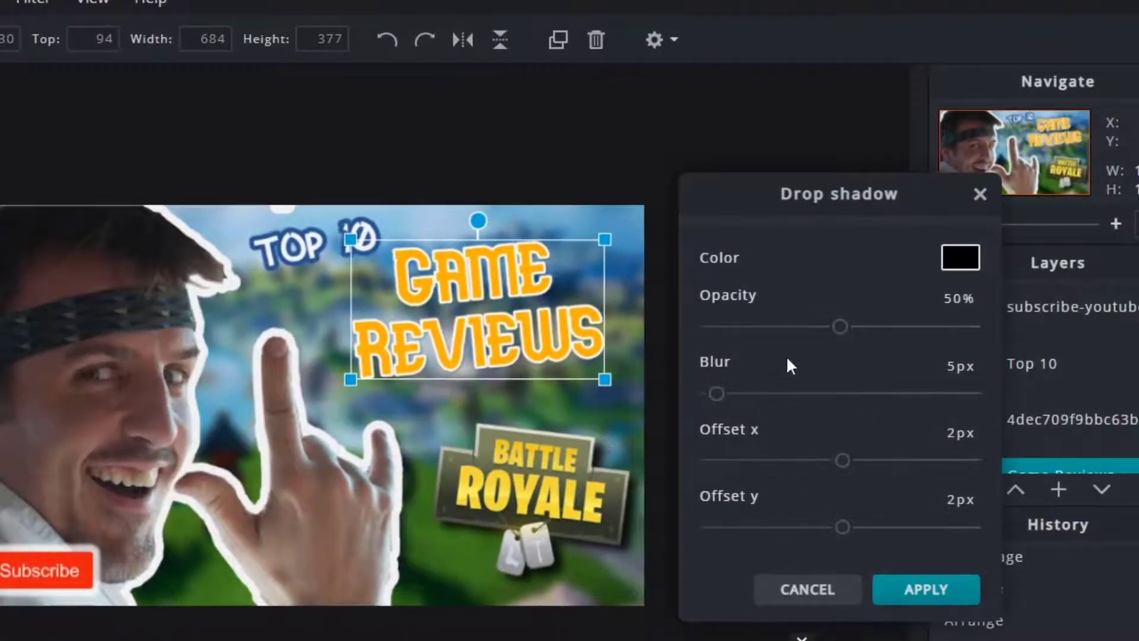
left_click_drag(837, 329, 897, 336)
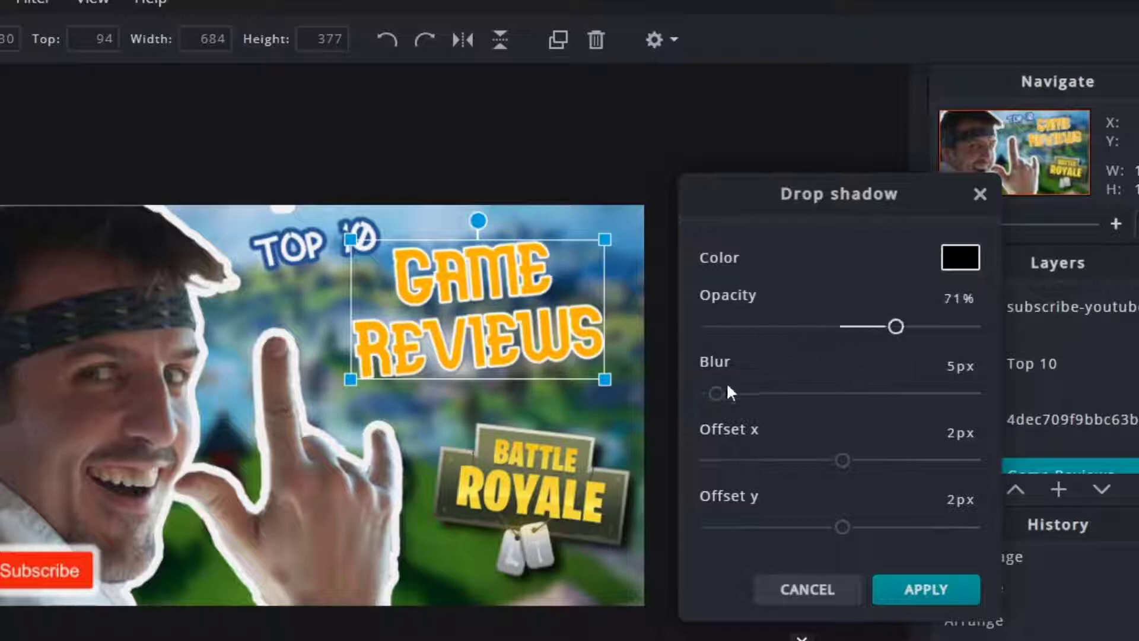
left_click_drag(717, 395, 750, 401)
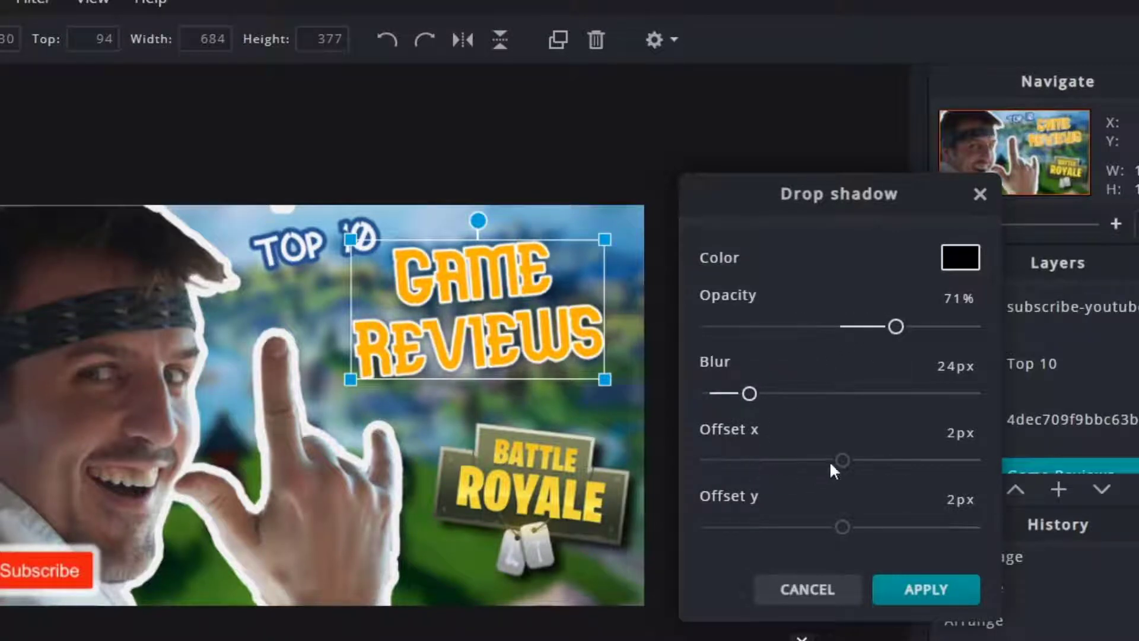
left_click_drag(830, 464, 855, 462)
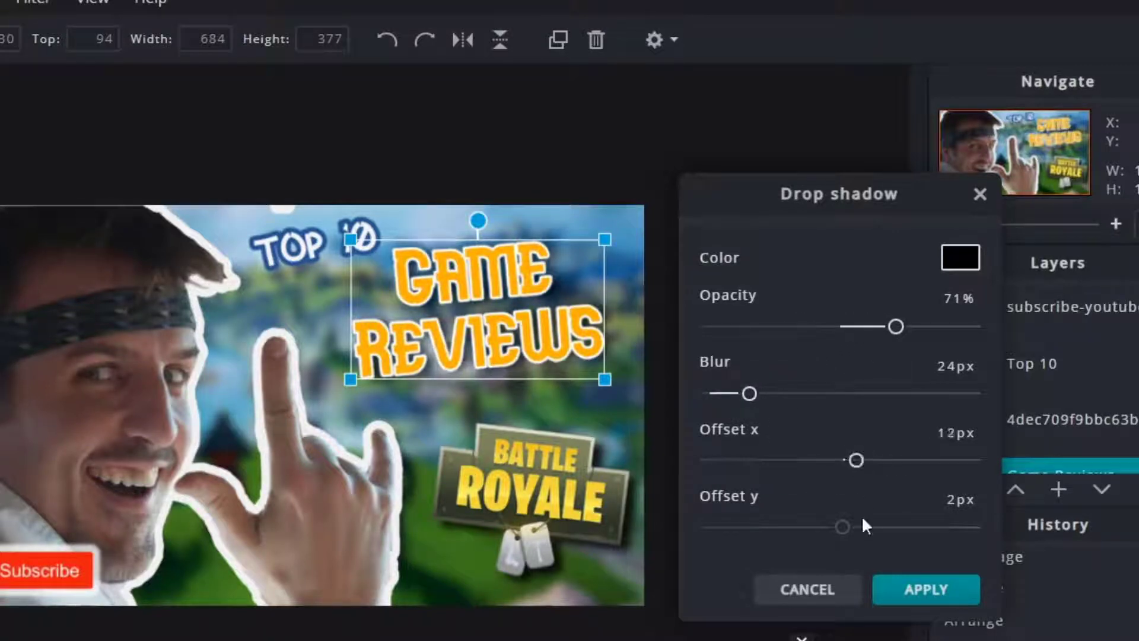
left_click_drag(843, 527, 865, 528)
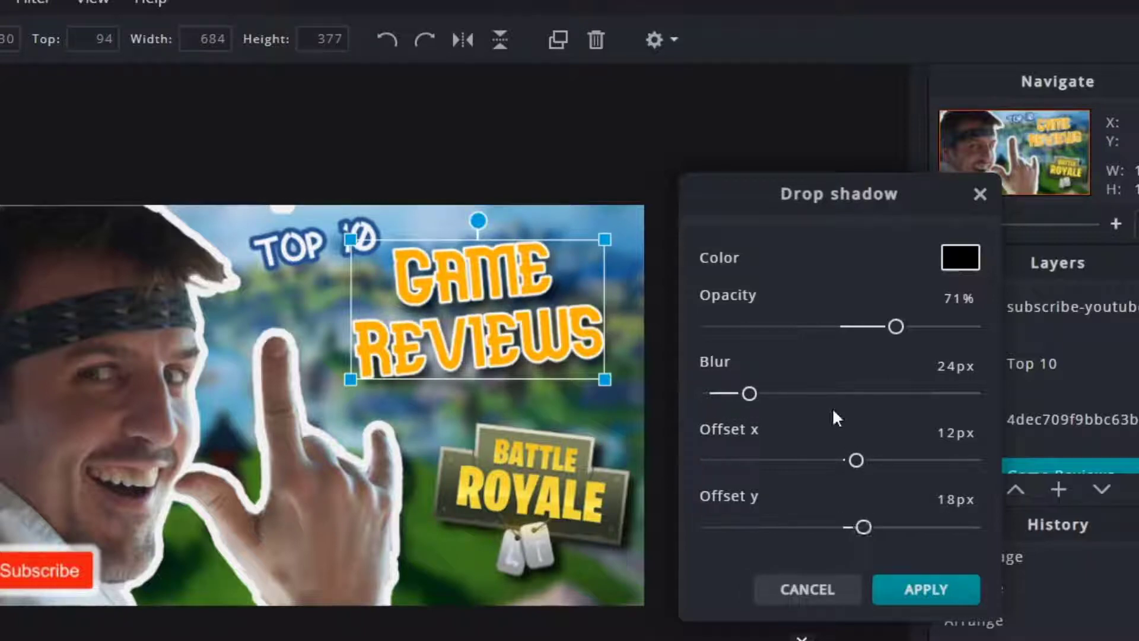
left_click_drag(895, 327, 860, 330)
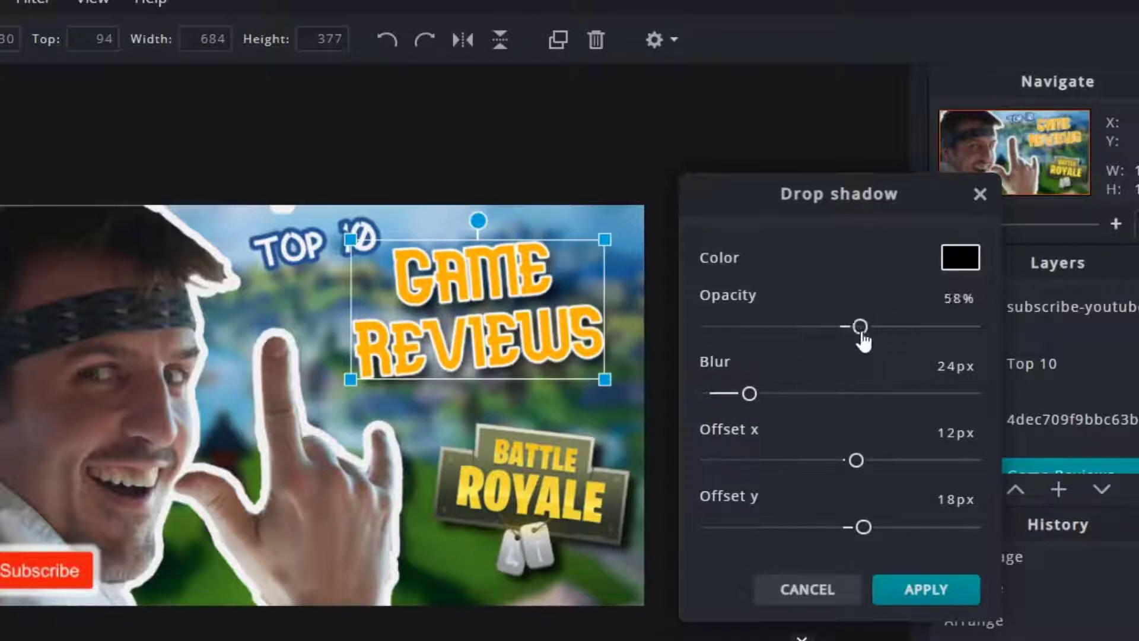
left_click_drag(857, 469, 861, 468)
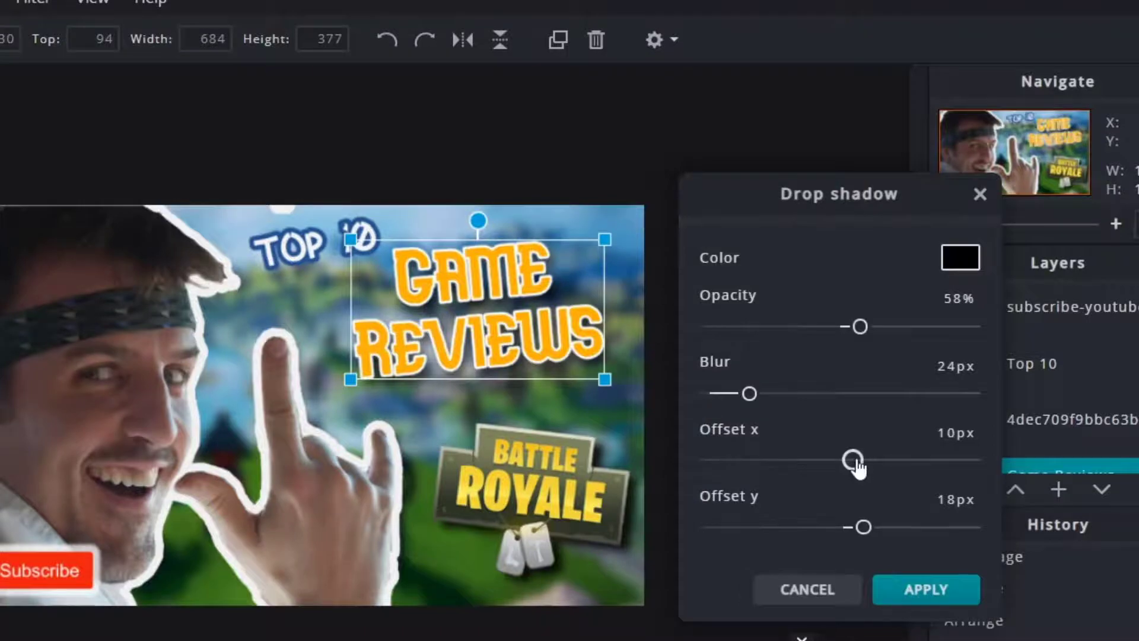
left_click(918, 590)
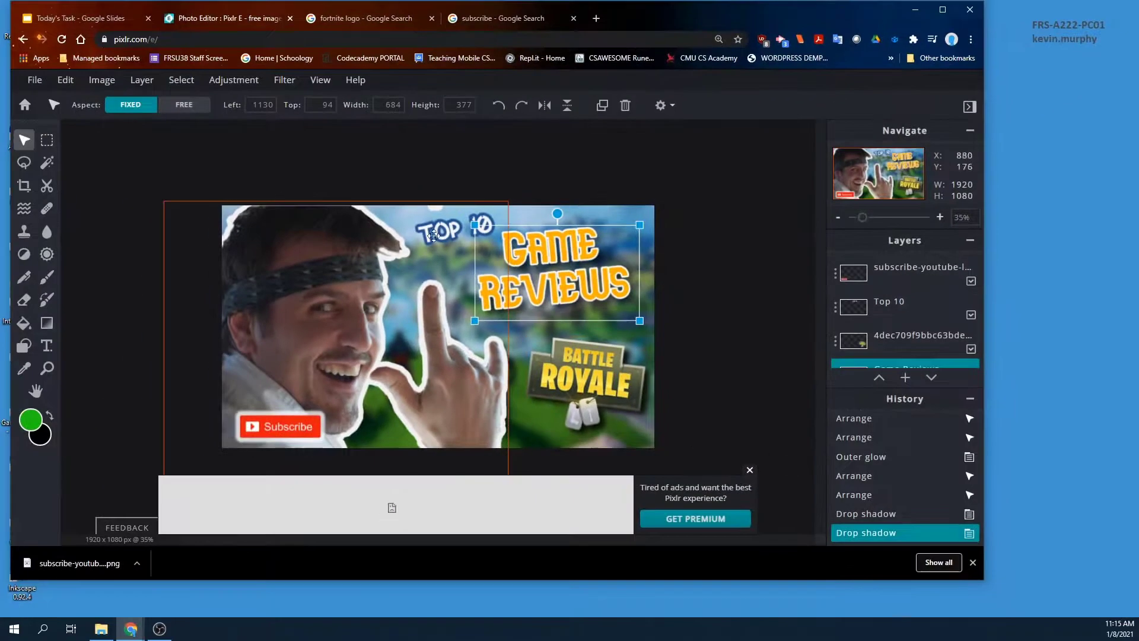
Step: Move the Top 10 title further left and add a drop shadow with 58% opacity, 15 px blur and 15 px vertical offset
left_click_drag(434, 236, 418, 235)
left_click_drag(854, 278, 772, 279)
left_click_drag(735, 319, 709, 319)
left_click_drag(773, 400, 785, 400)
left_click_drag(774, 360, 775, 360)
left_click_drag(772, 278, 786, 279)
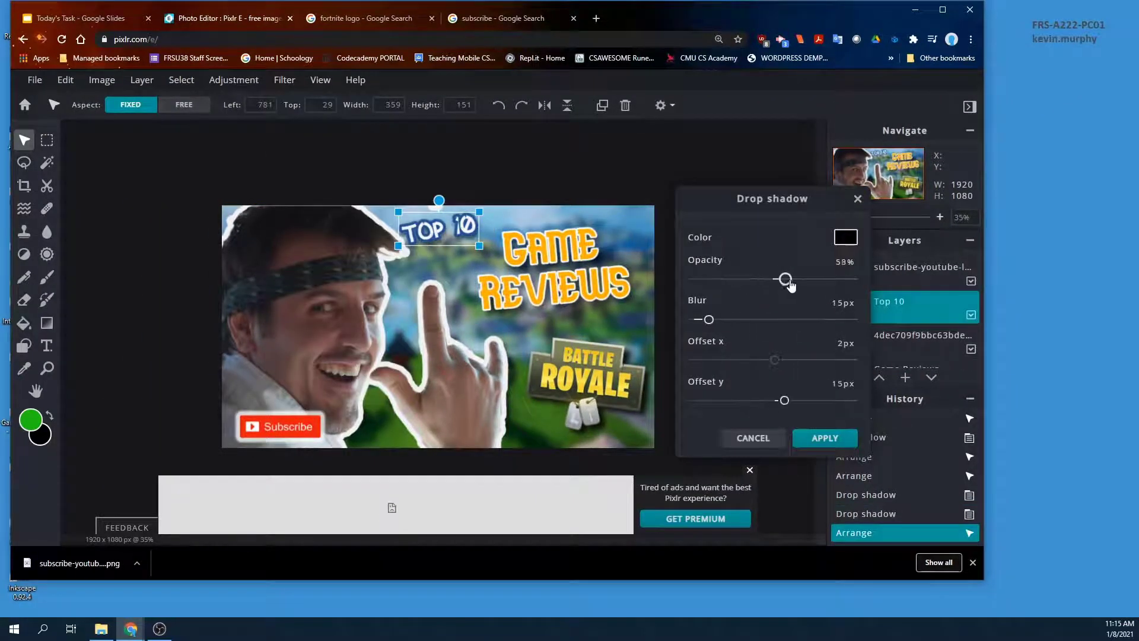
left_click(824, 438)
left_click(675, 276)
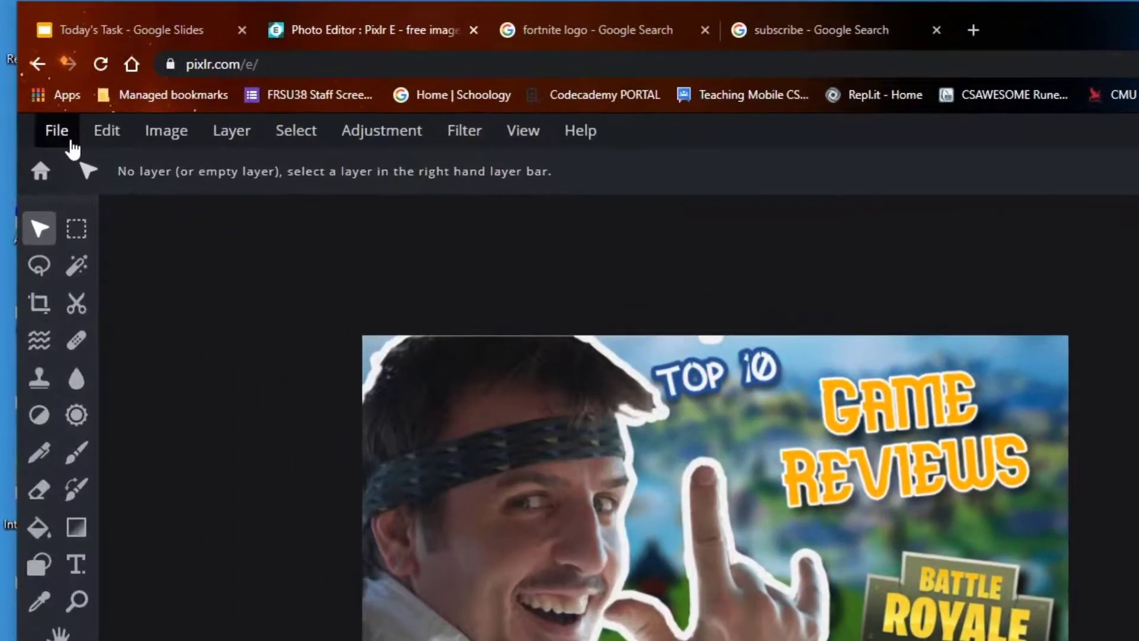
Step: Save the layered project as Thumbnail in PXD format to the Downloads folder
left_click(56, 132)
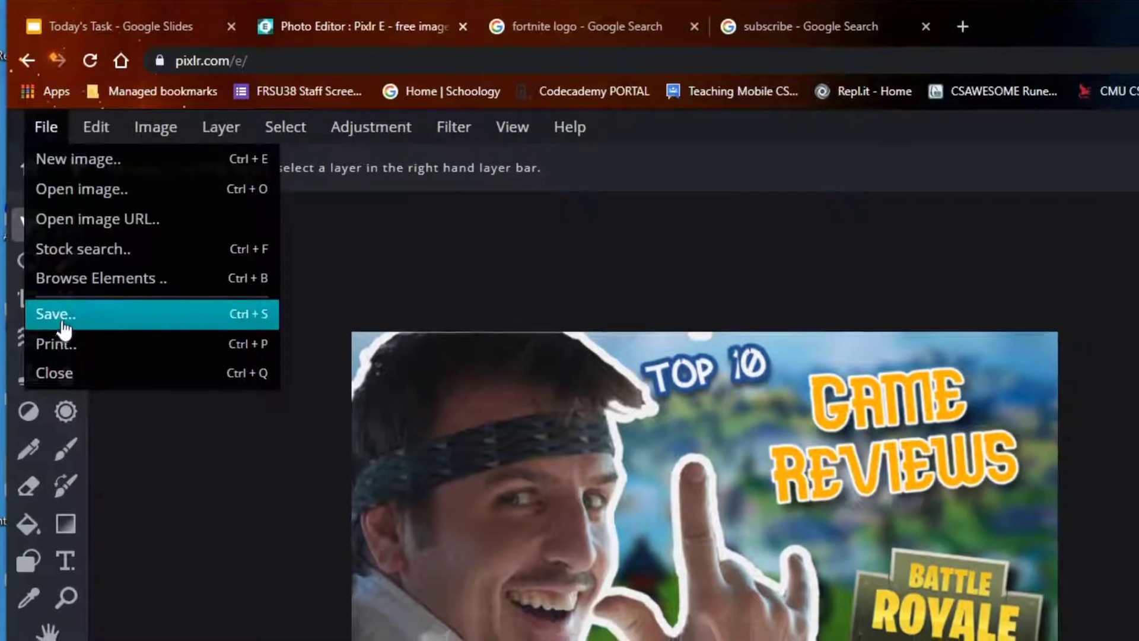
left_click(65, 320)
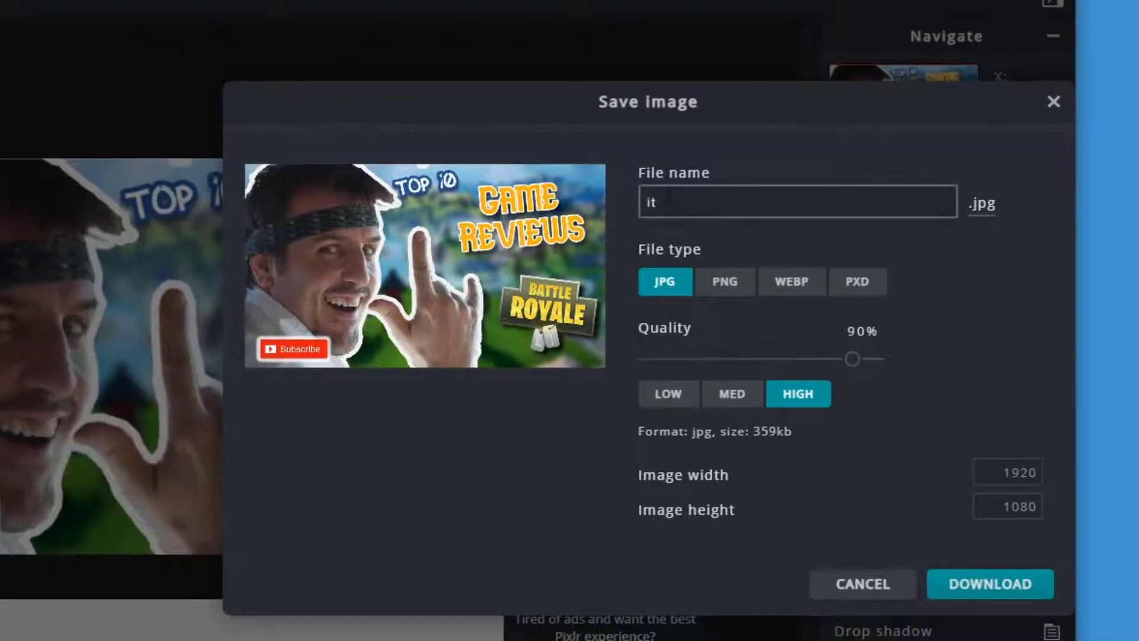
type("Th")
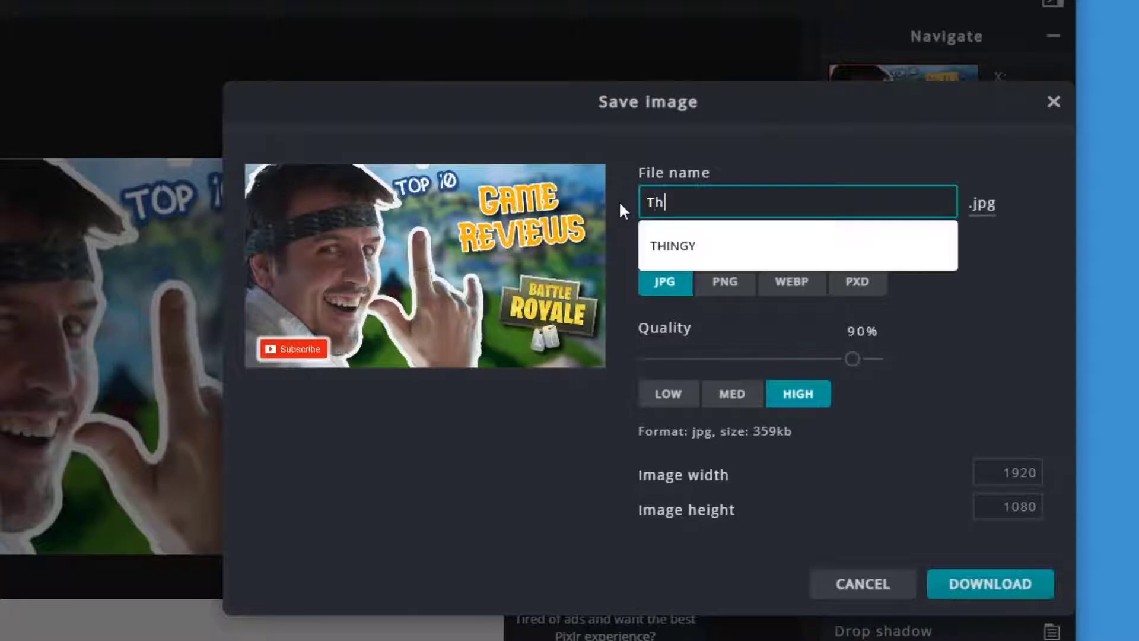
type("umbnail")
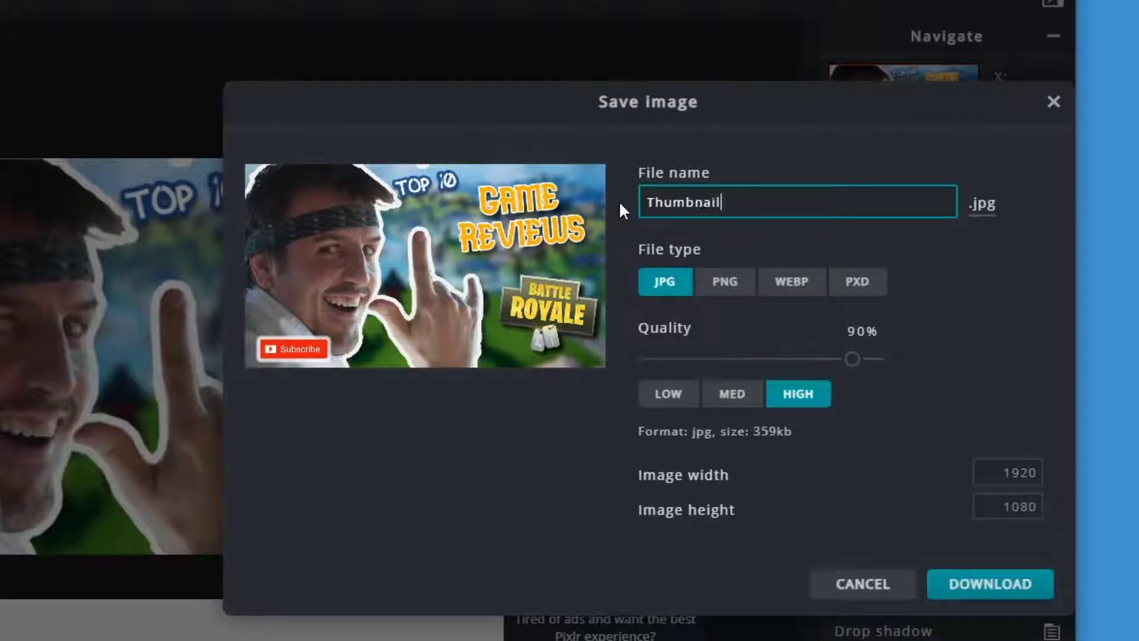
left_click(859, 283)
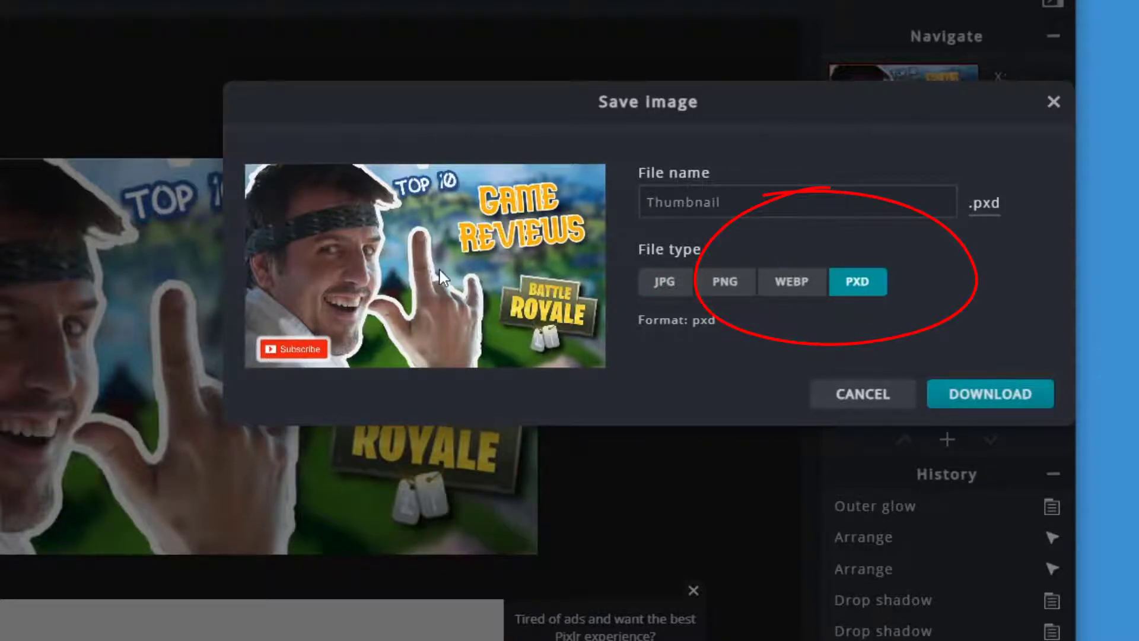
left_click(959, 401)
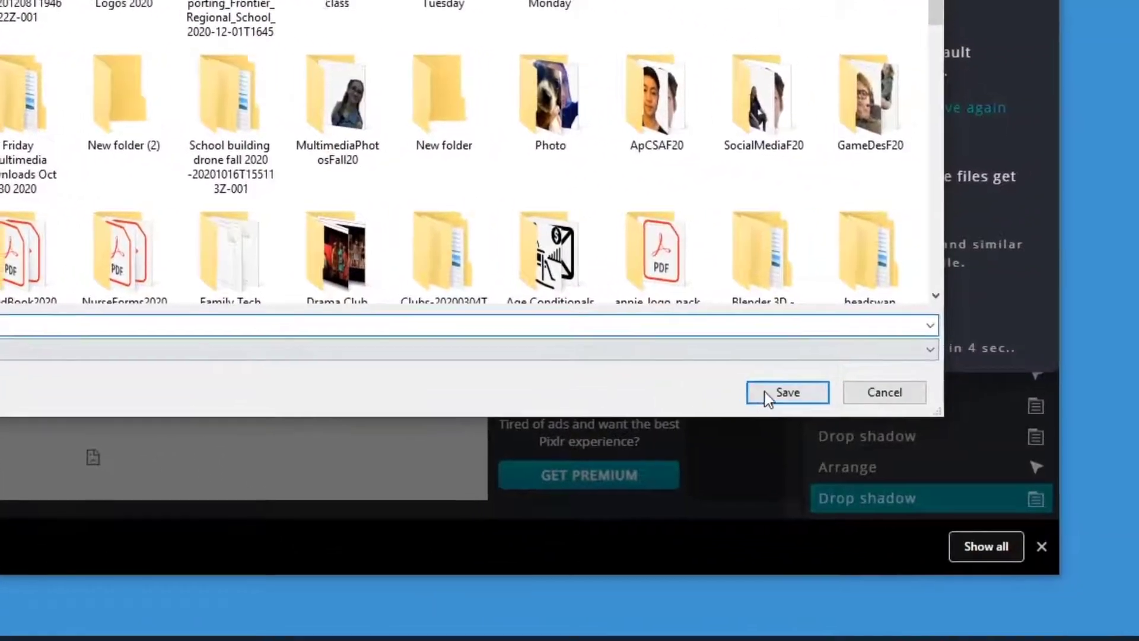
left_click(996, 421)
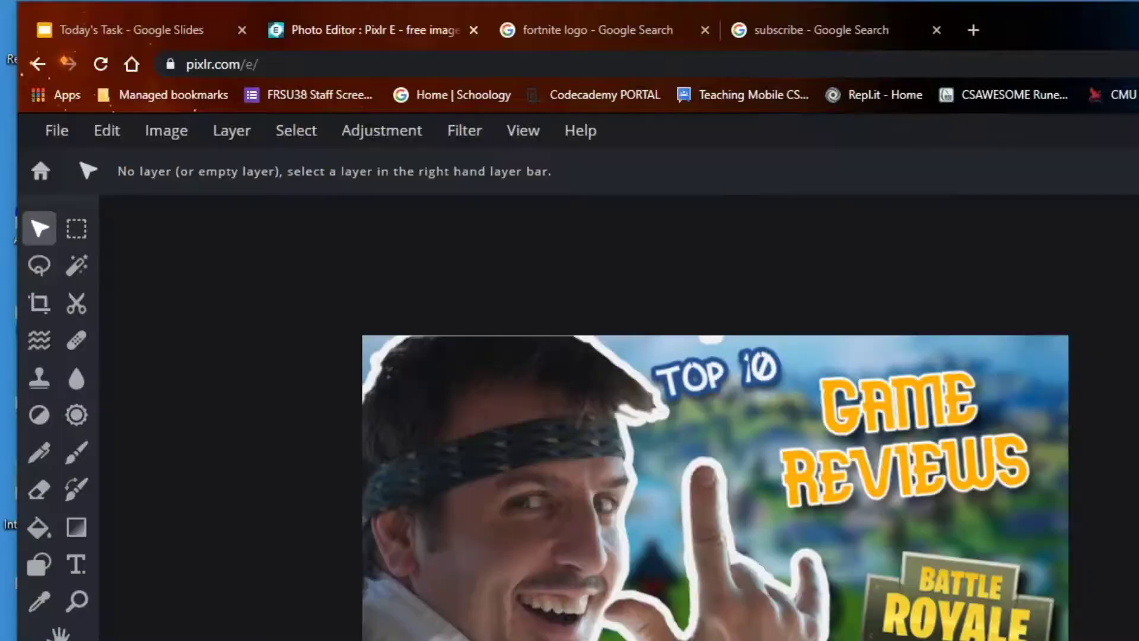
Step: Export the finished 1920 × 1080 thumbnail as a PNG named ThumbnailFINAL to the Downloads folder
left_click(56, 132)
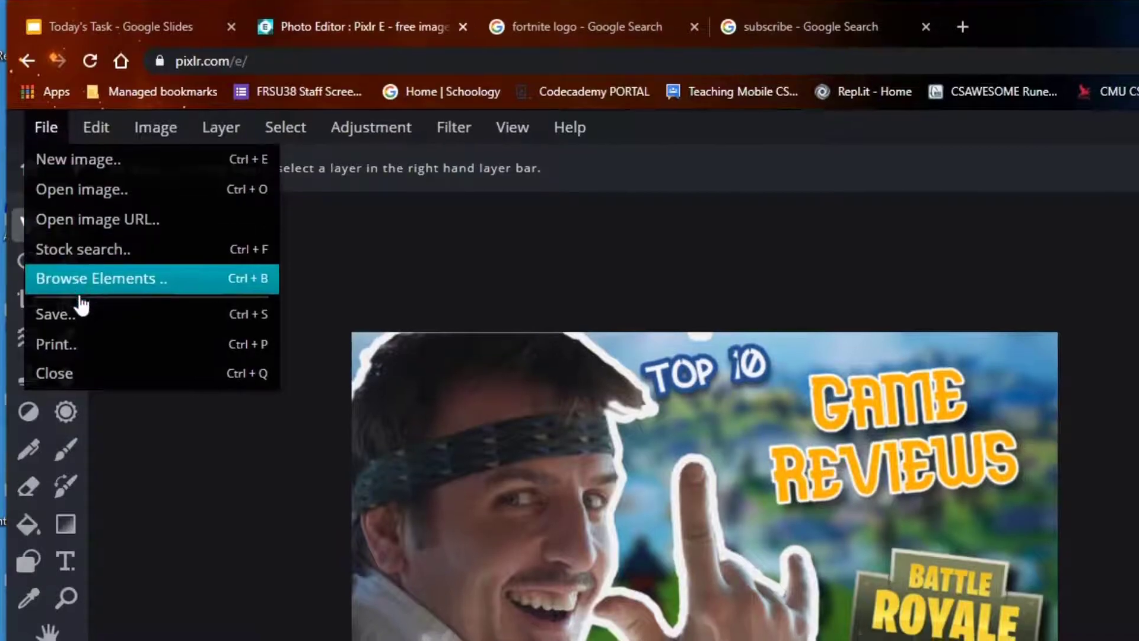
left_click(82, 305)
left_click(729, 305)
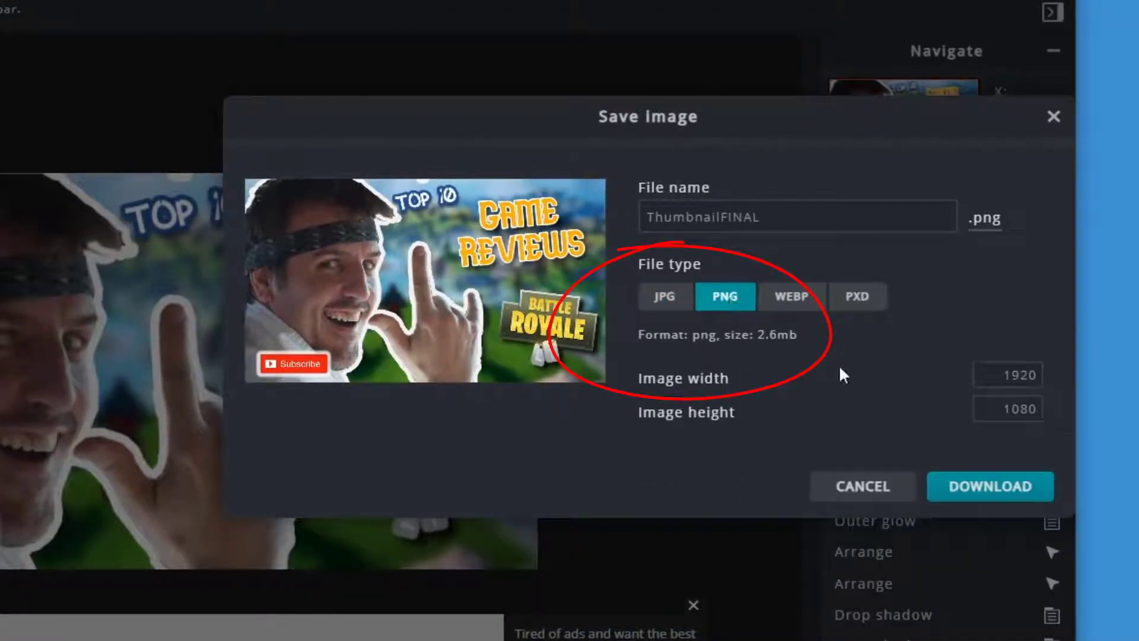
left_click(961, 492)
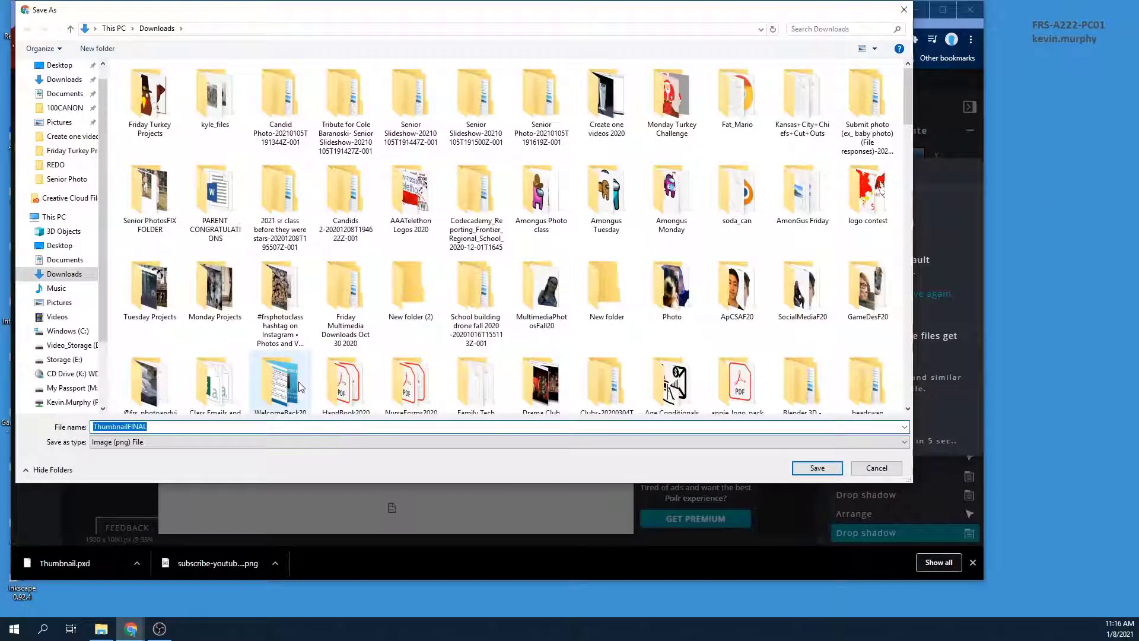
left_click(816, 468)
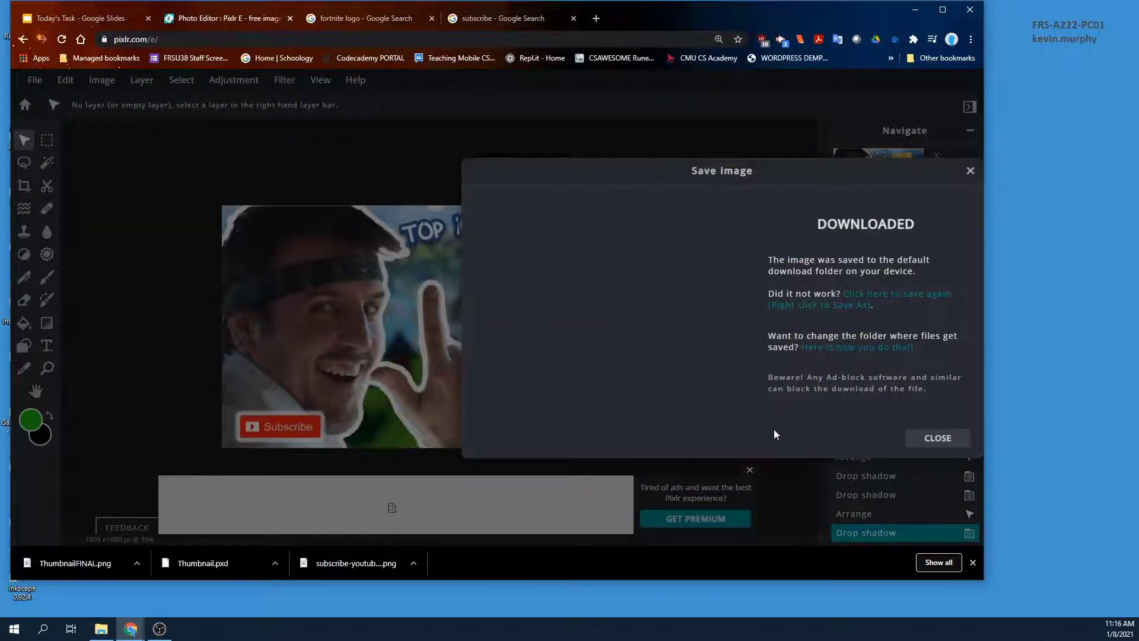
left_click(938, 438)
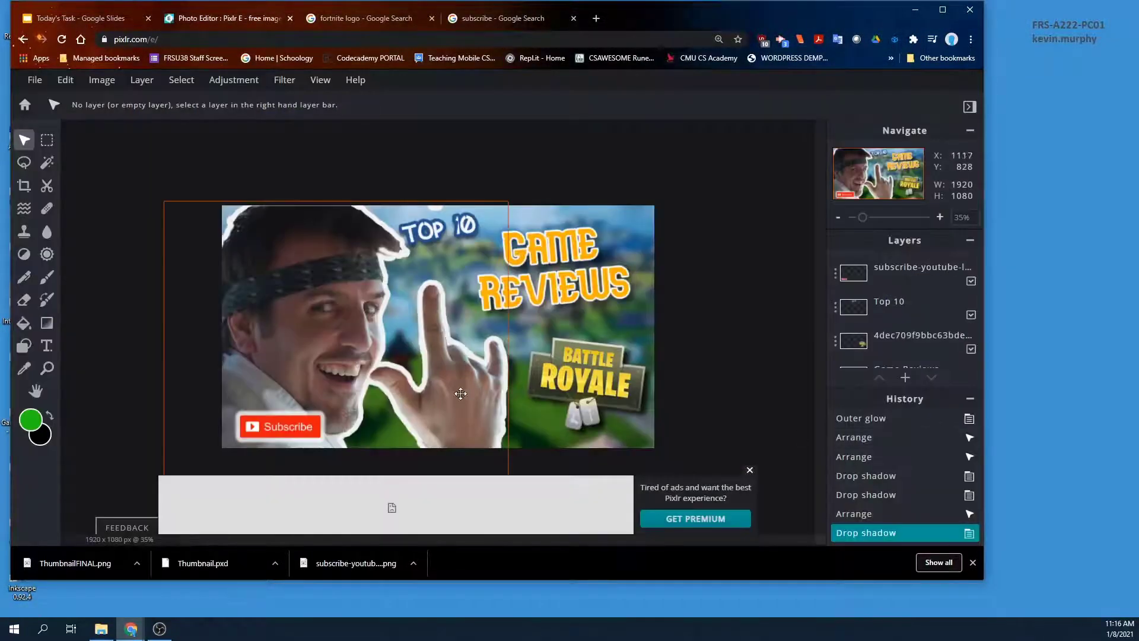